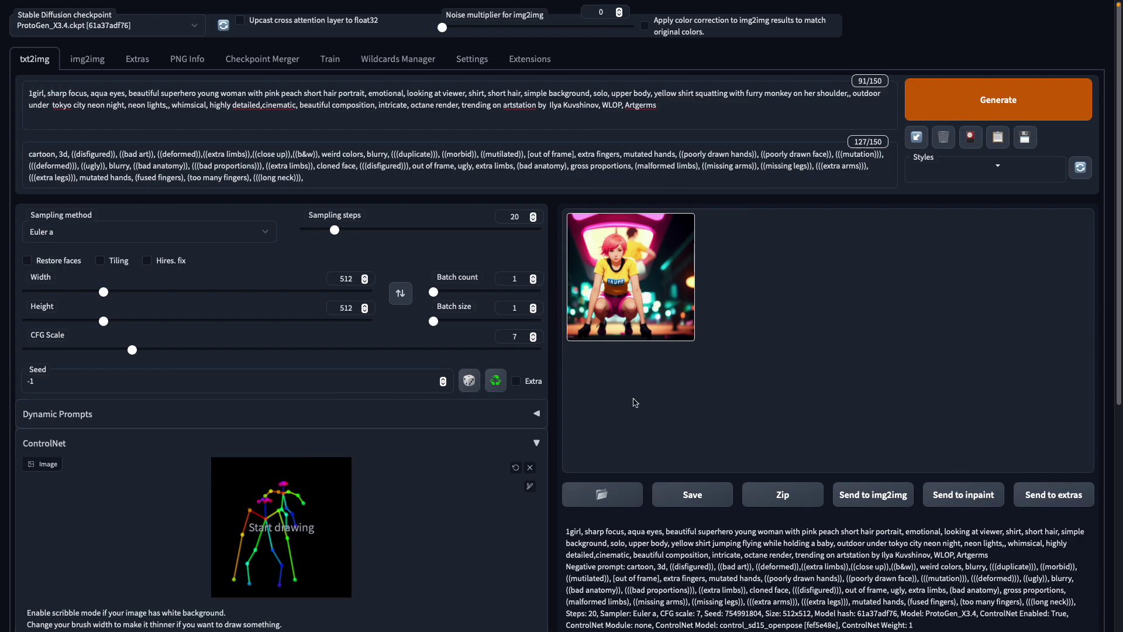
Step: Repose the PoseMaker skeleton by bending both elbows and shifting the right knee and ankle, then save the pose image
mouse_move(994, 5)
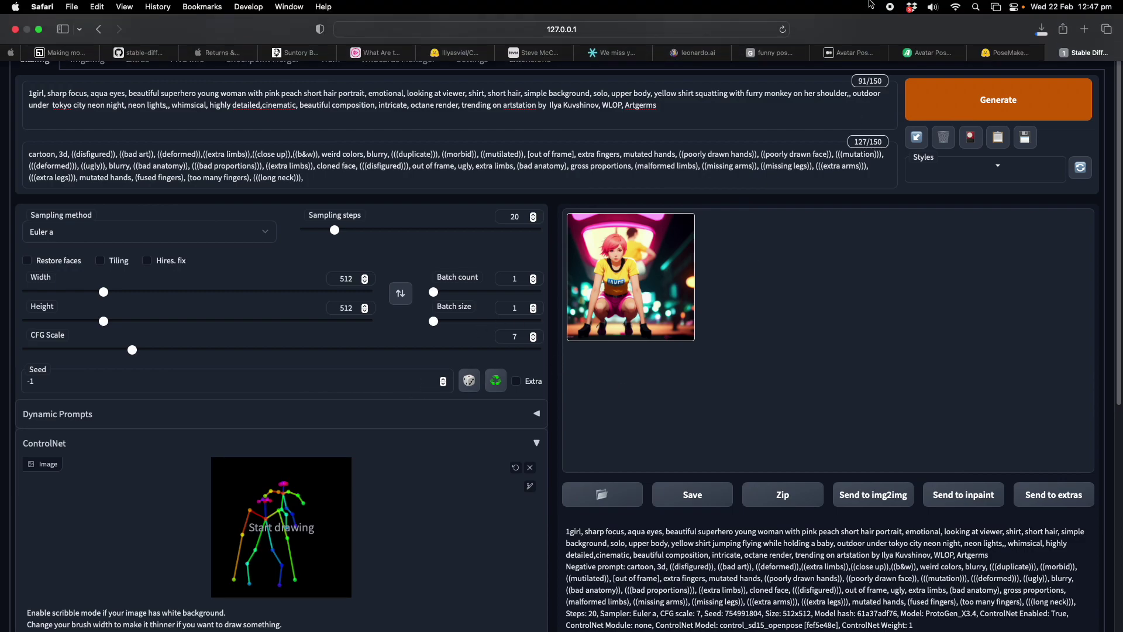
click(1005, 54)
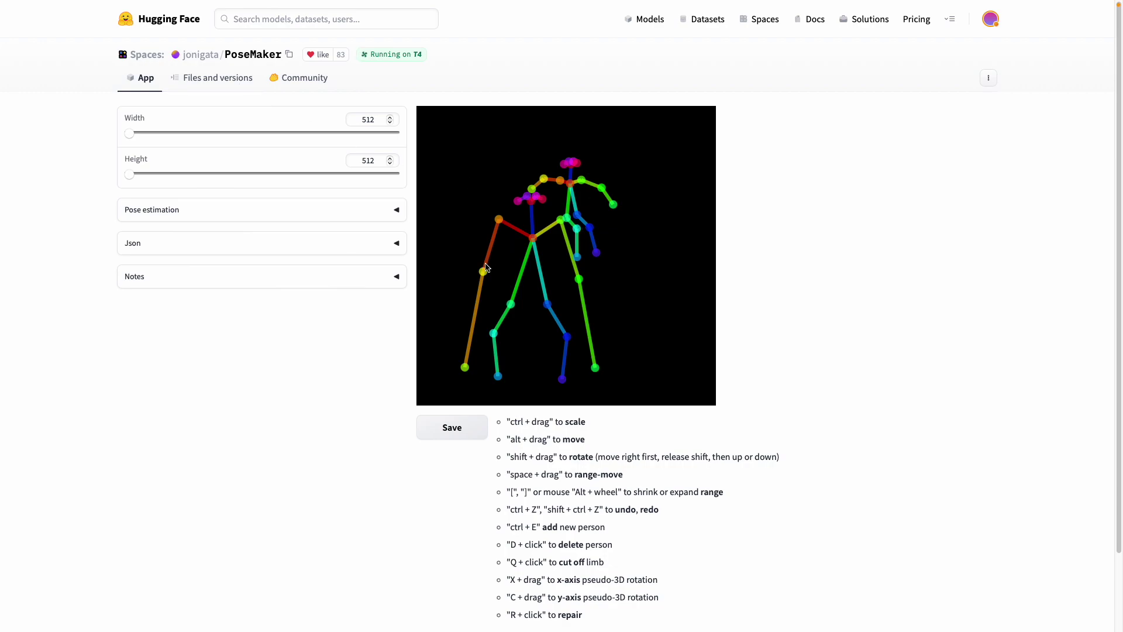
drag(485, 270, 474, 282)
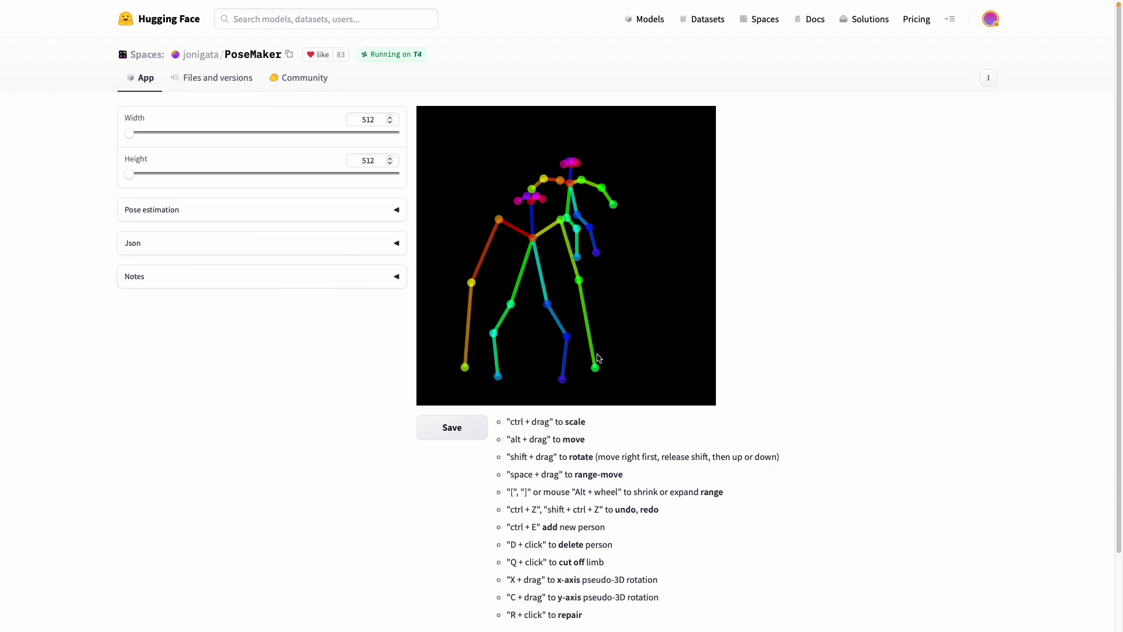
drag(595, 367, 597, 367)
drag(590, 283, 597, 282)
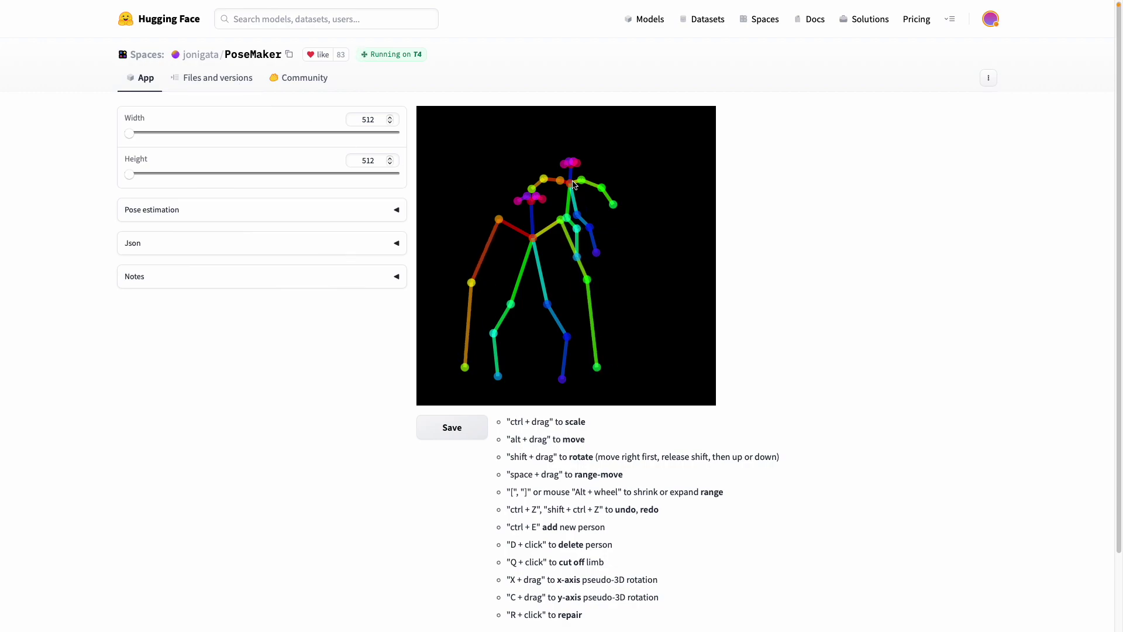
drag(581, 182, 606, 183)
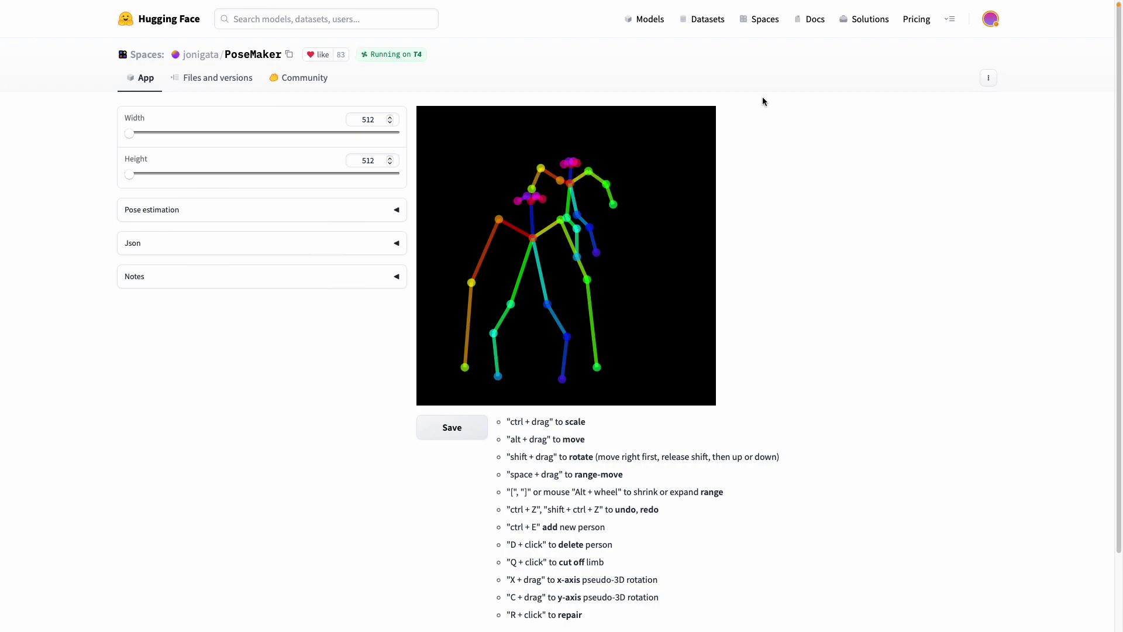
click(440, 437)
Step: Return to the Stable Diffusion WebUI page and take Safari out of full screen
mouse_move(918, 6)
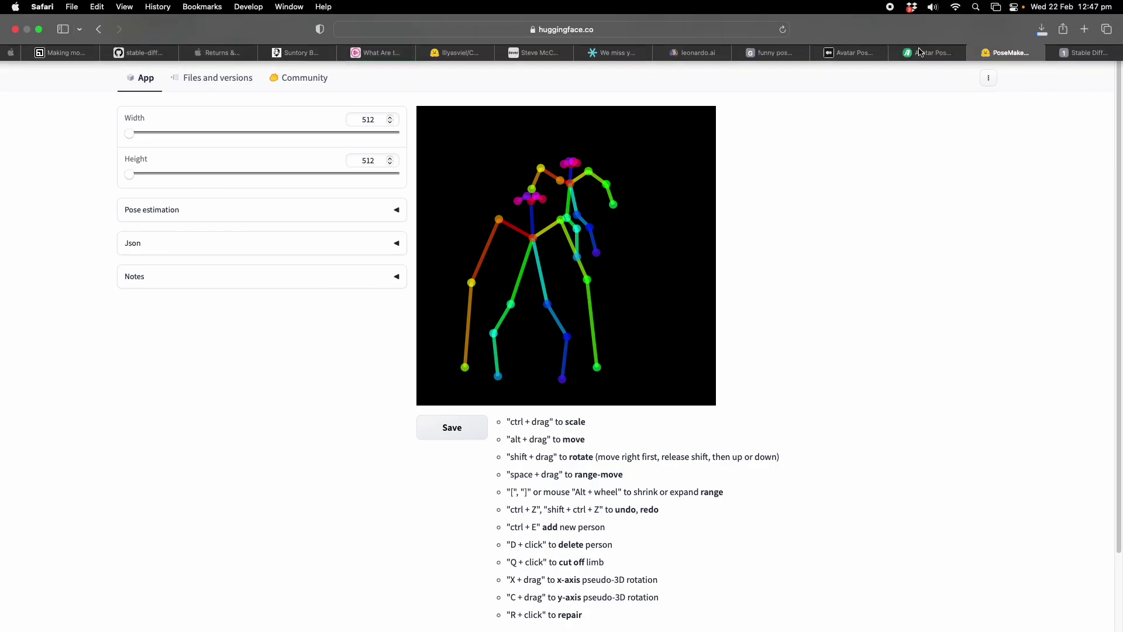
click(1083, 52)
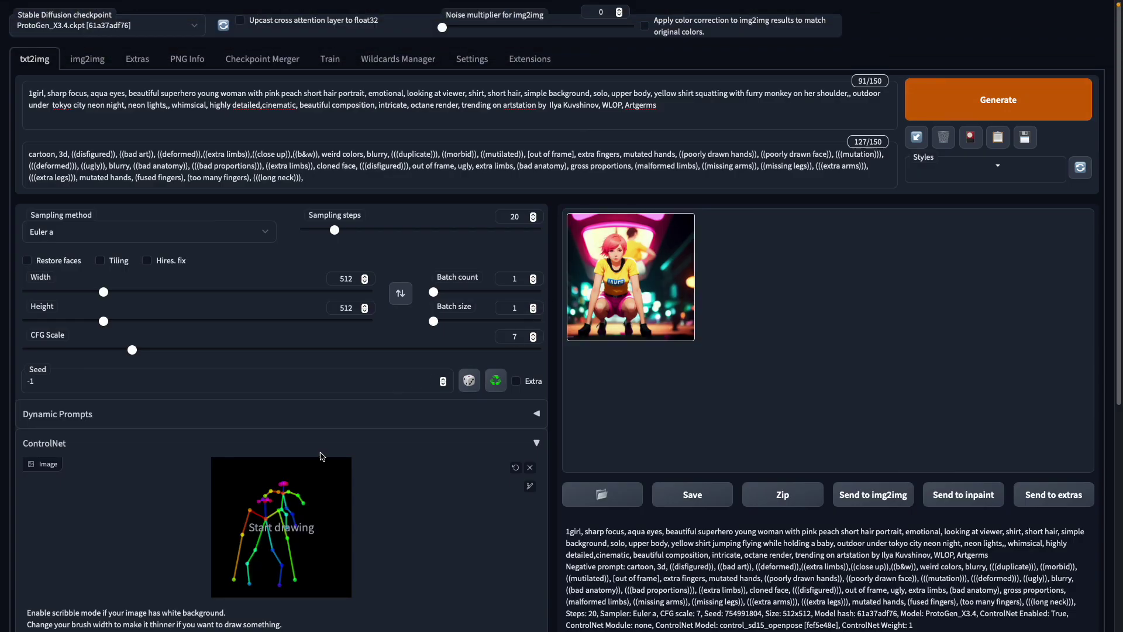
scroll(735, 282, down, 1)
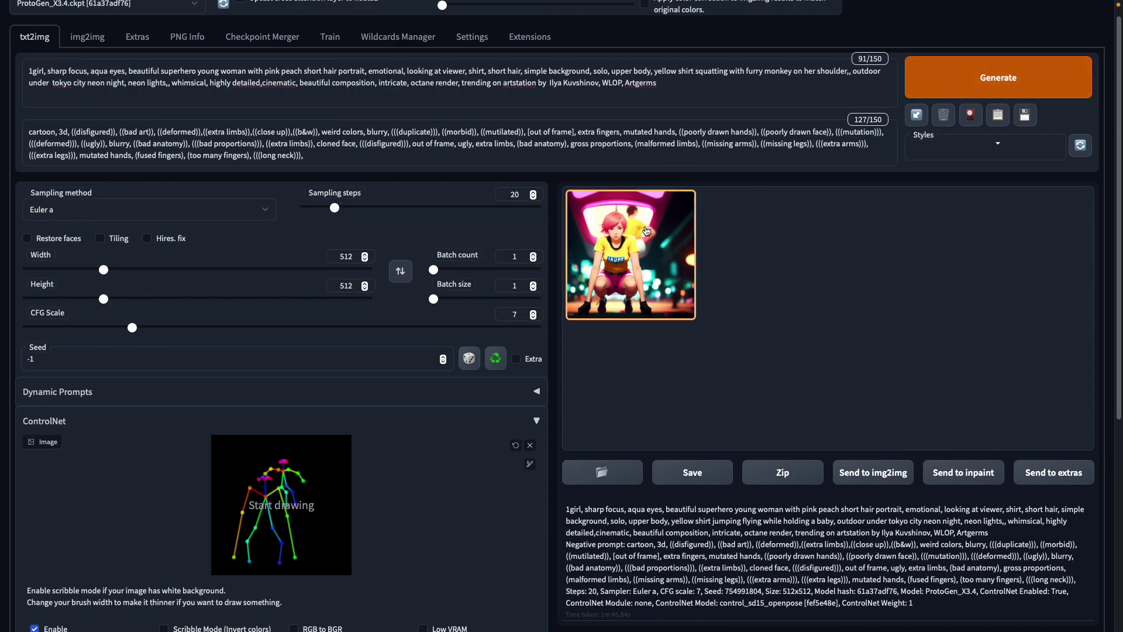
mouse_move(586, 4)
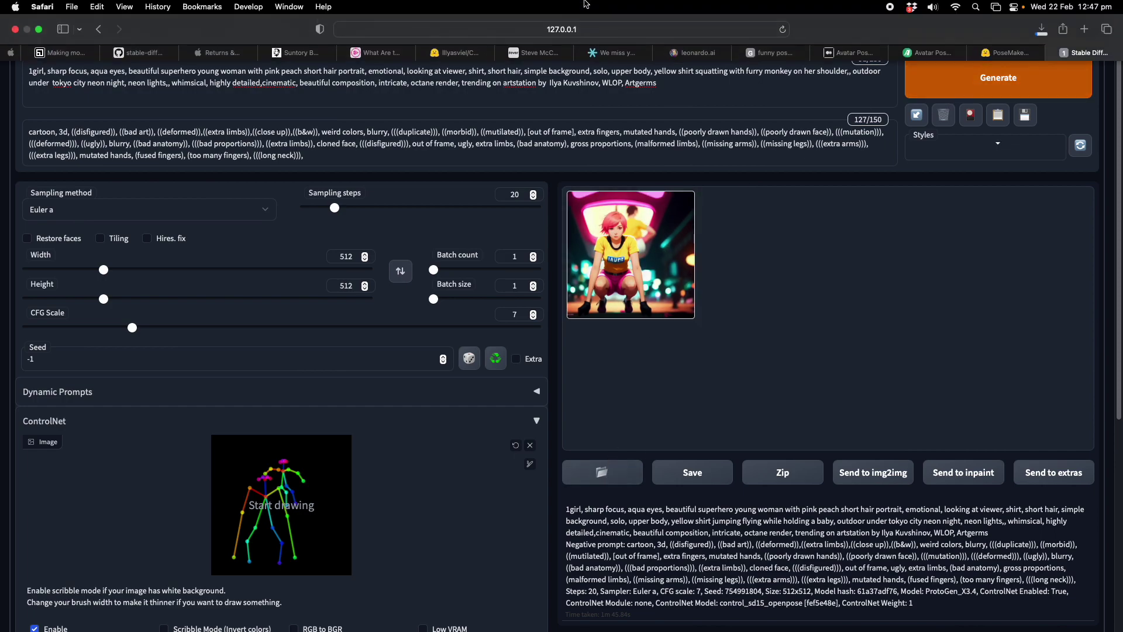
click(39, 29)
Step: Quick Look 00000-754991804.png from the 2023-02-22 output folder, then close the preview
click(592, 537)
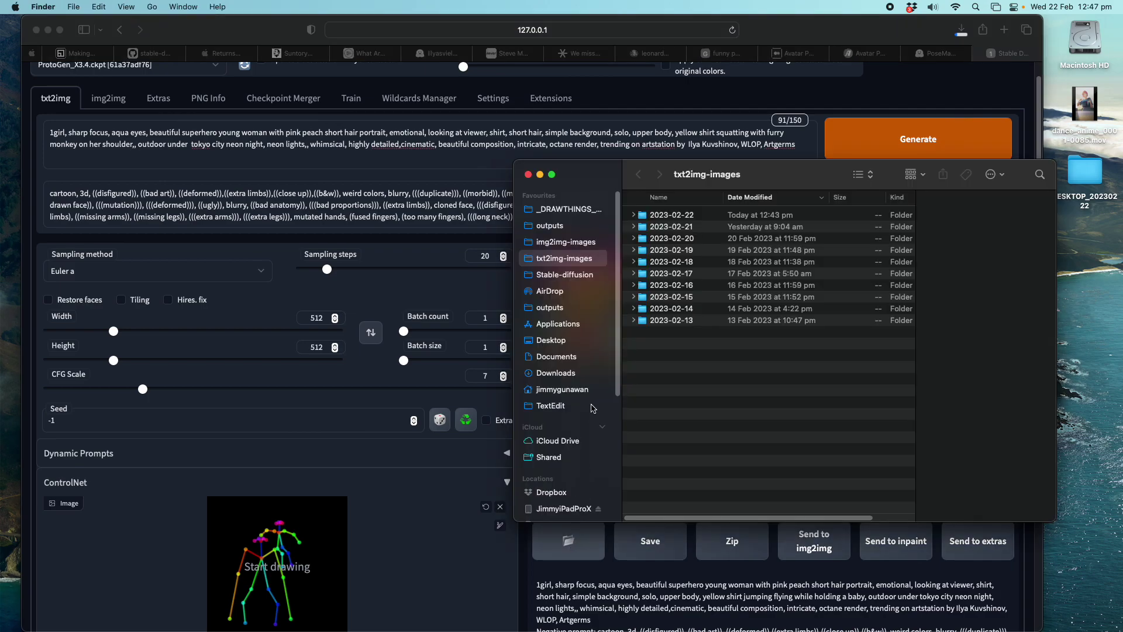
double_click(686, 216)
click(684, 216)
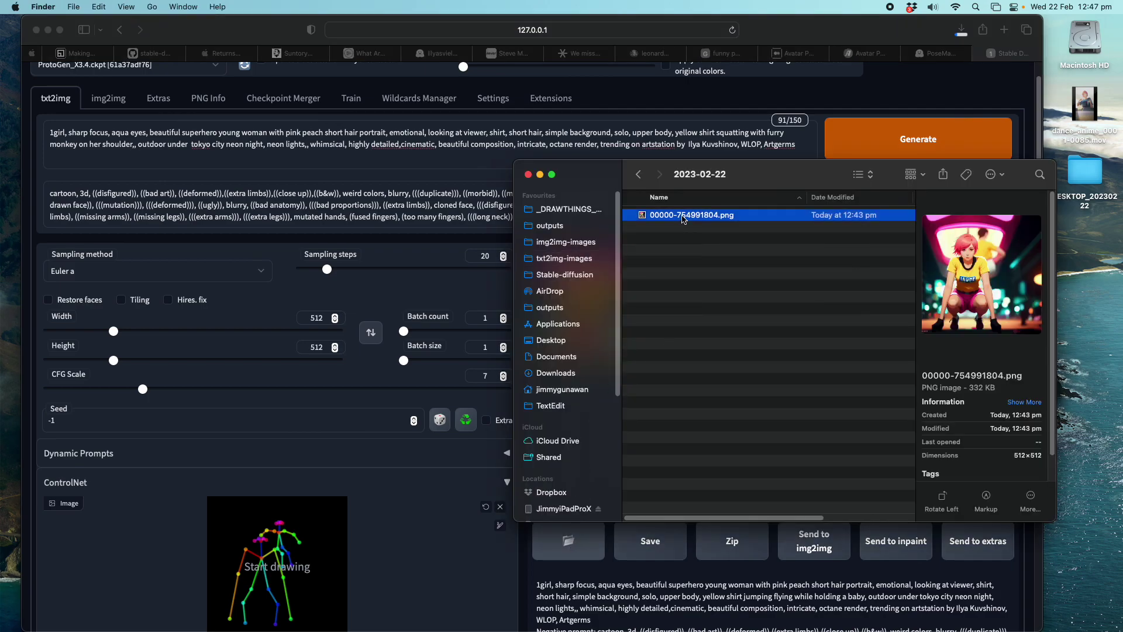
key(space)
drag(290, 163, 573, 167)
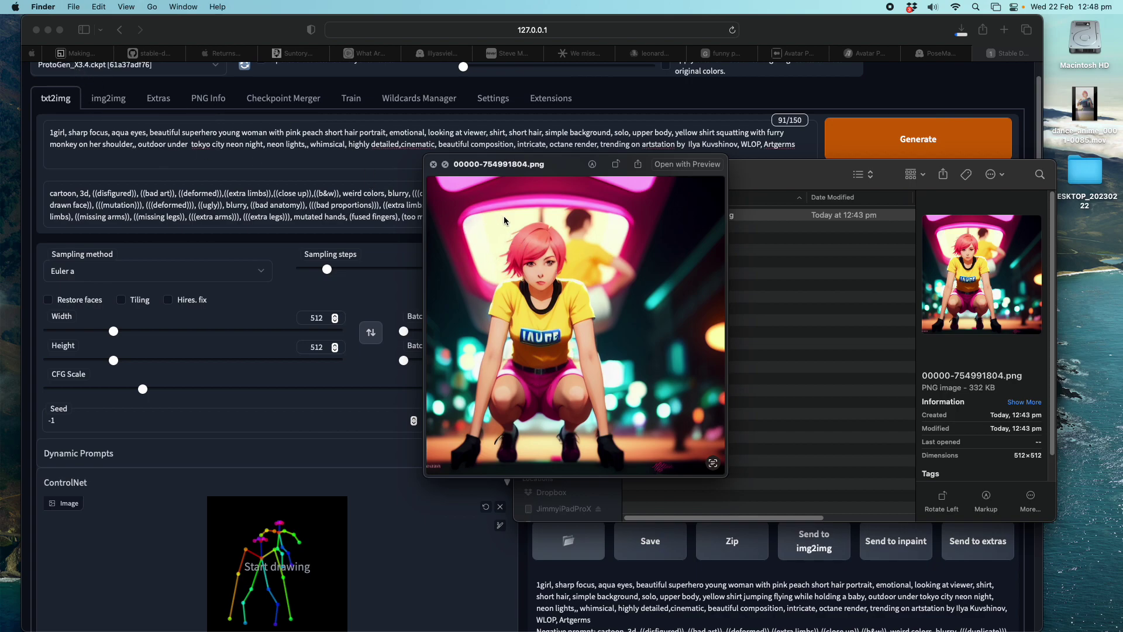
click(434, 168)
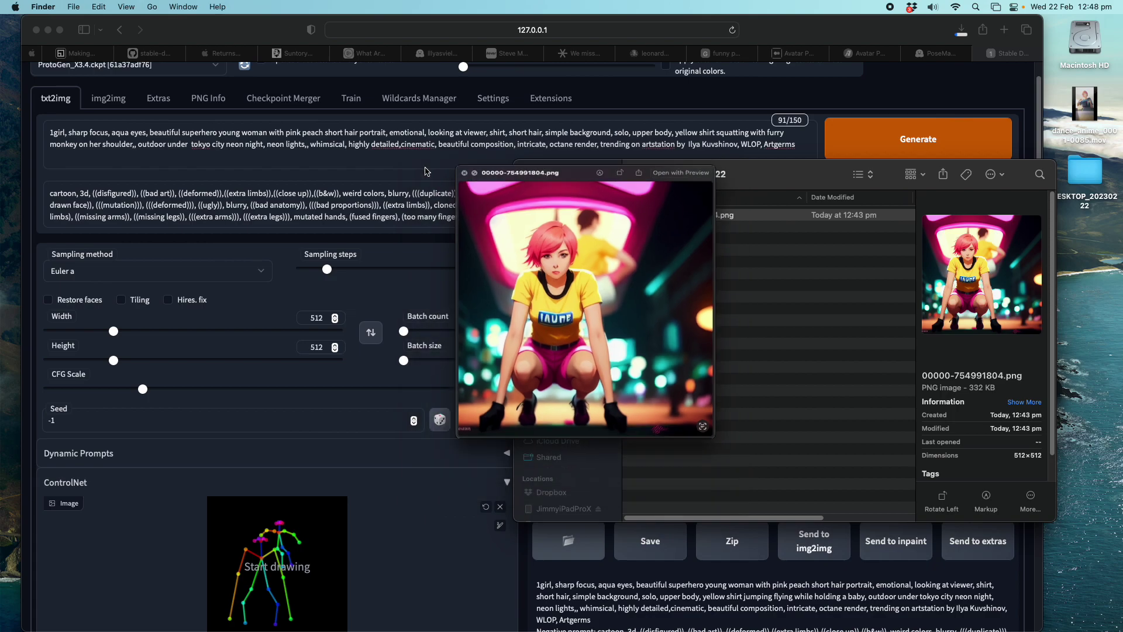
Step: Reopen 00000-754991804.png in Quick Look from the 2023-02-22 folder and enlarge the preview
click(97, 106)
scroll(96, 105, up, 1)
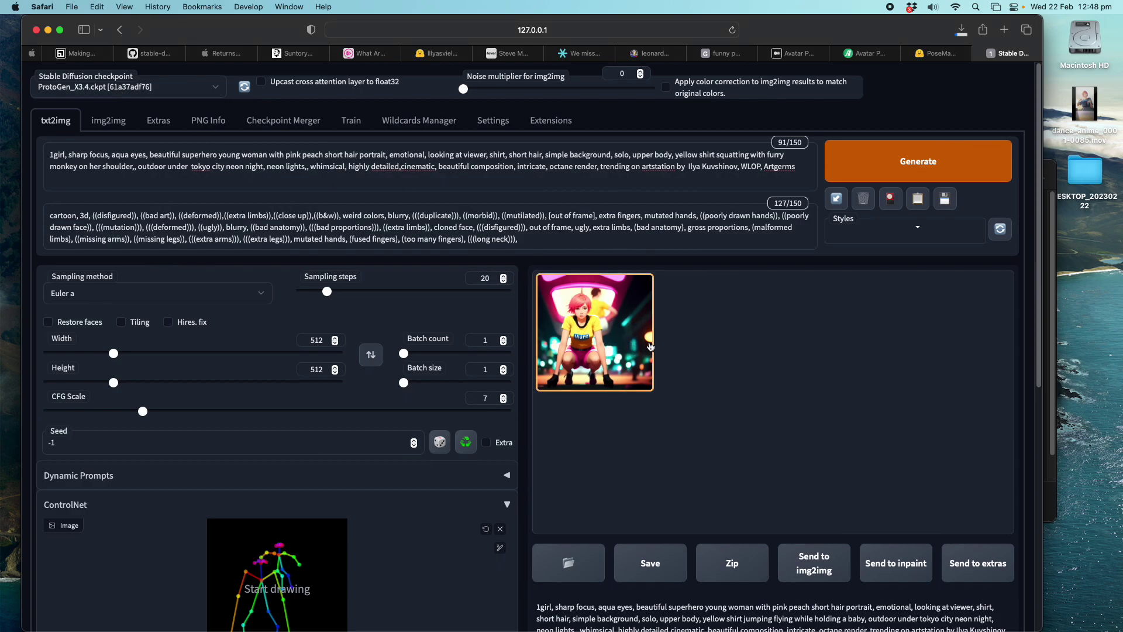
scroll(650, 346, down, 1)
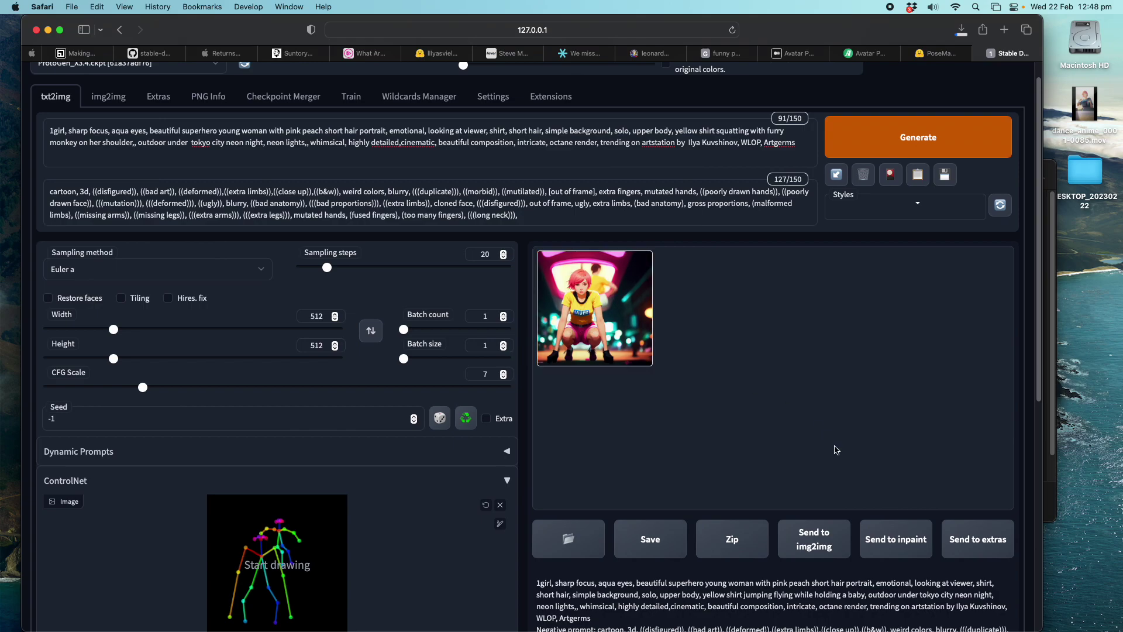
click(568, 538)
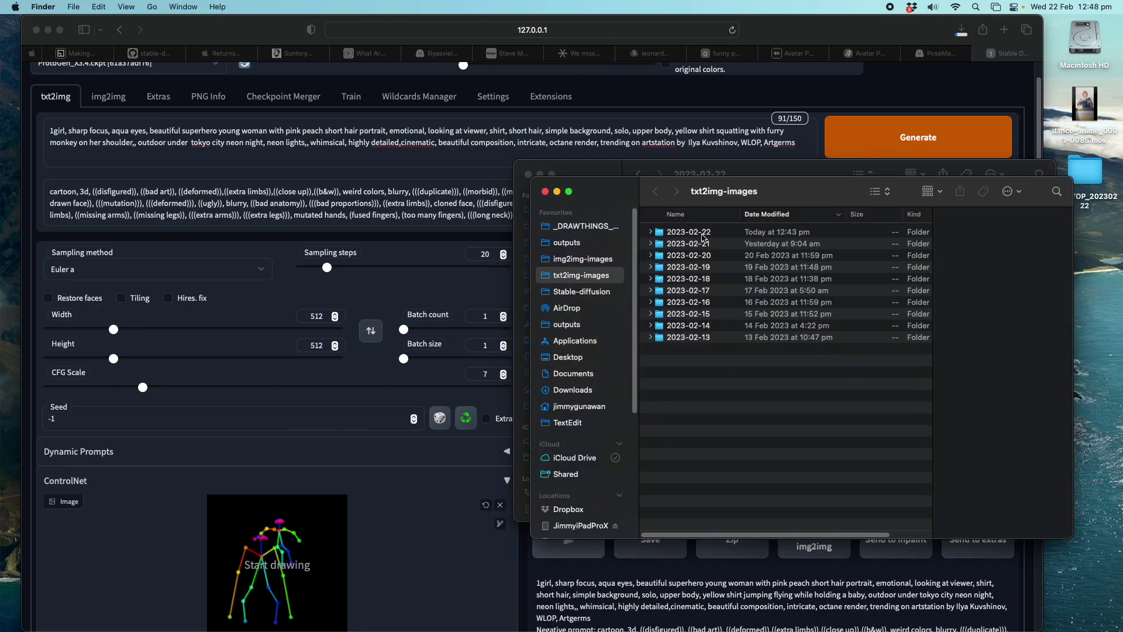
double_click(702, 236)
click(702, 232)
key(space)
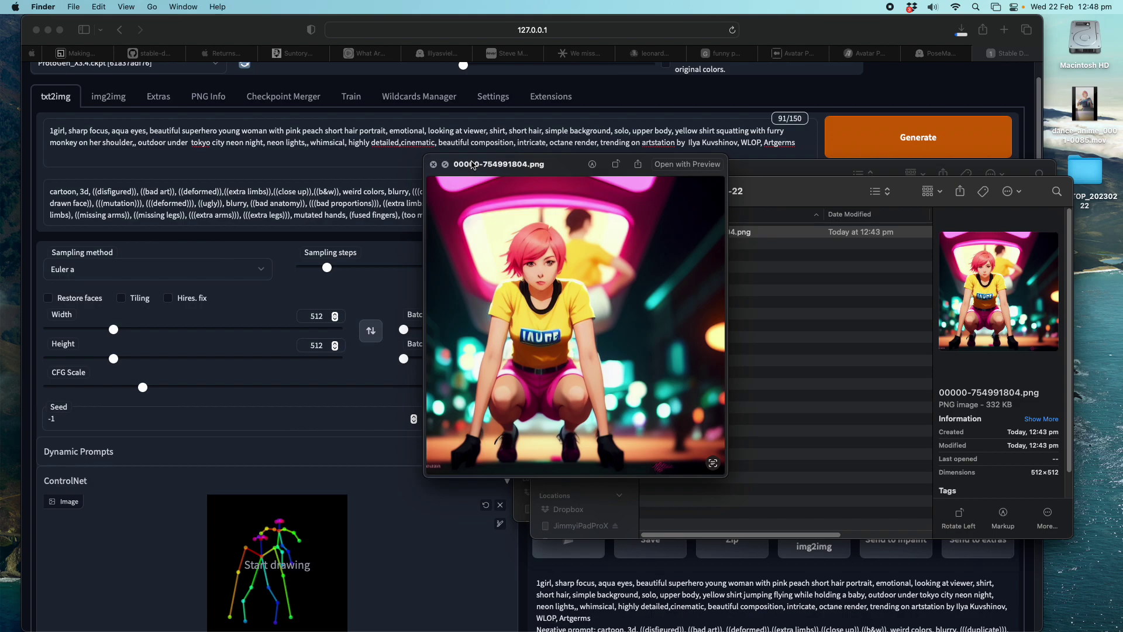
drag(472, 165, 362, 87)
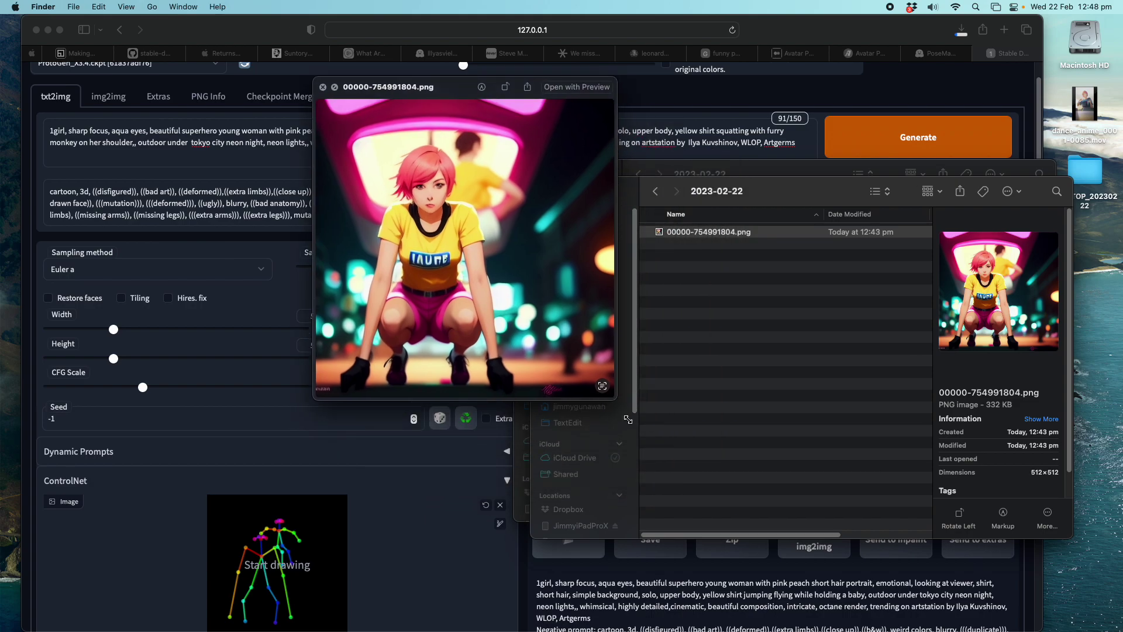
drag(628, 419, 850, 573)
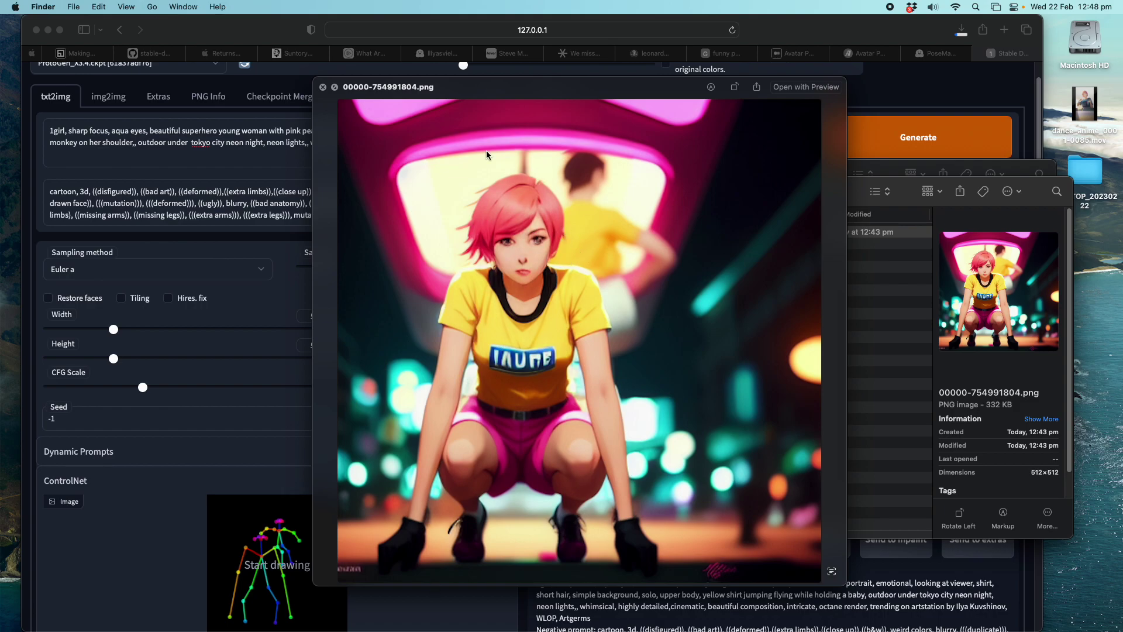
Step: Close the preview, set Batch count to 8 and start generating the batch
click(323, 86)
click(497, 137)
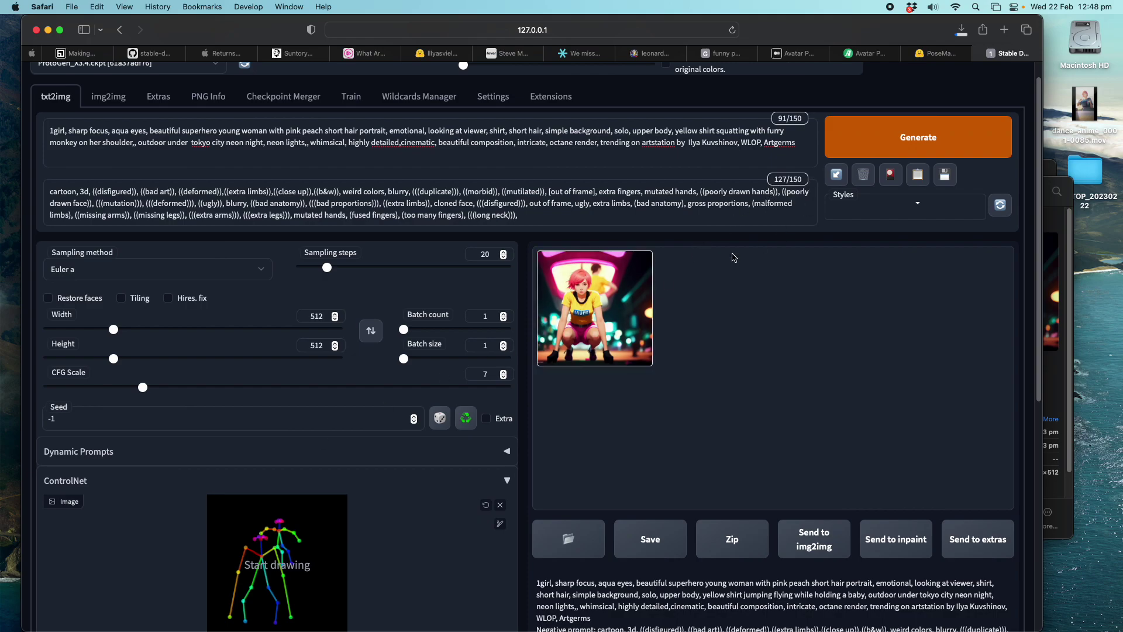
drag(407, 331, 412, 330)
key(ctrl+Return)
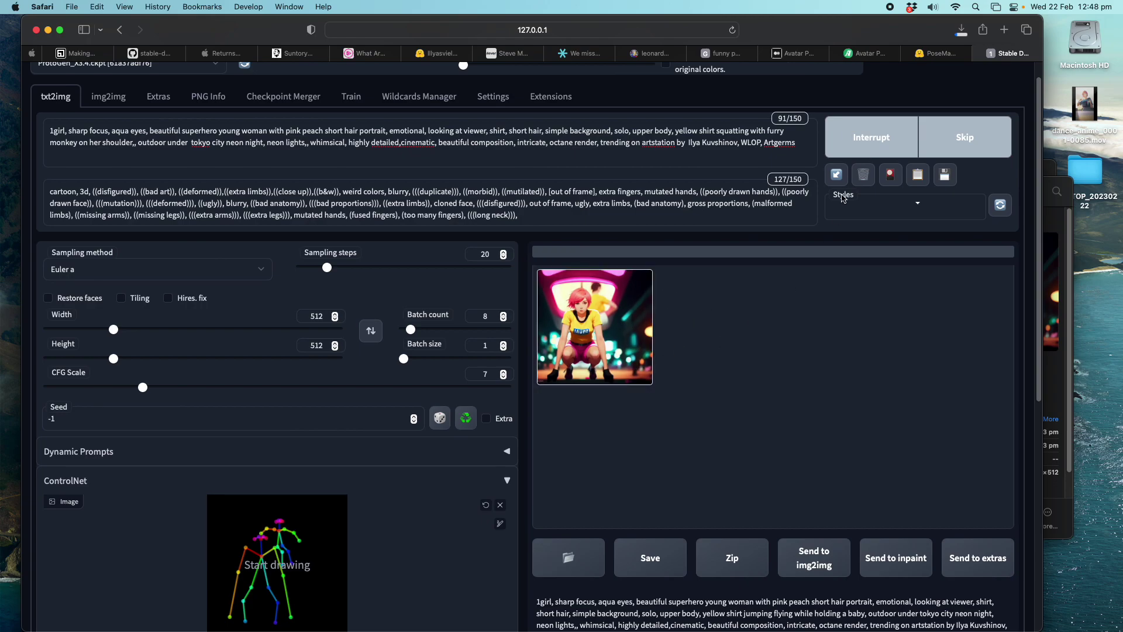
click(869, 58)
Step: Shuffle Avatar Pose Maker into a grid of random poses and lower cameraY from 1.3 to -0.3
click(801, 53)
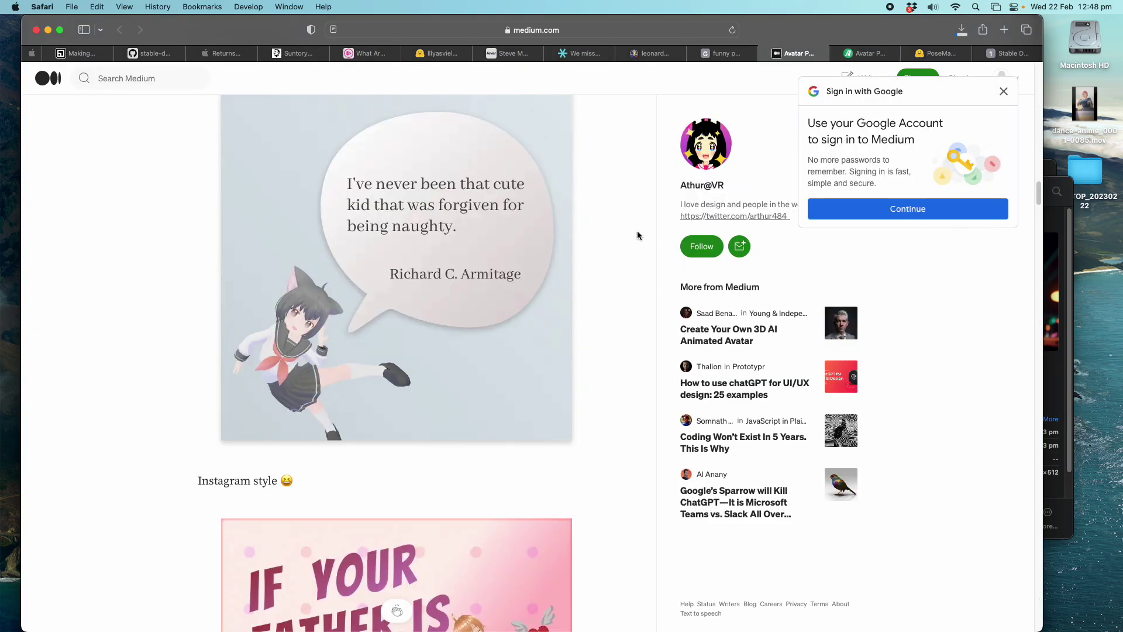
scroll(599, 316, down, 2)
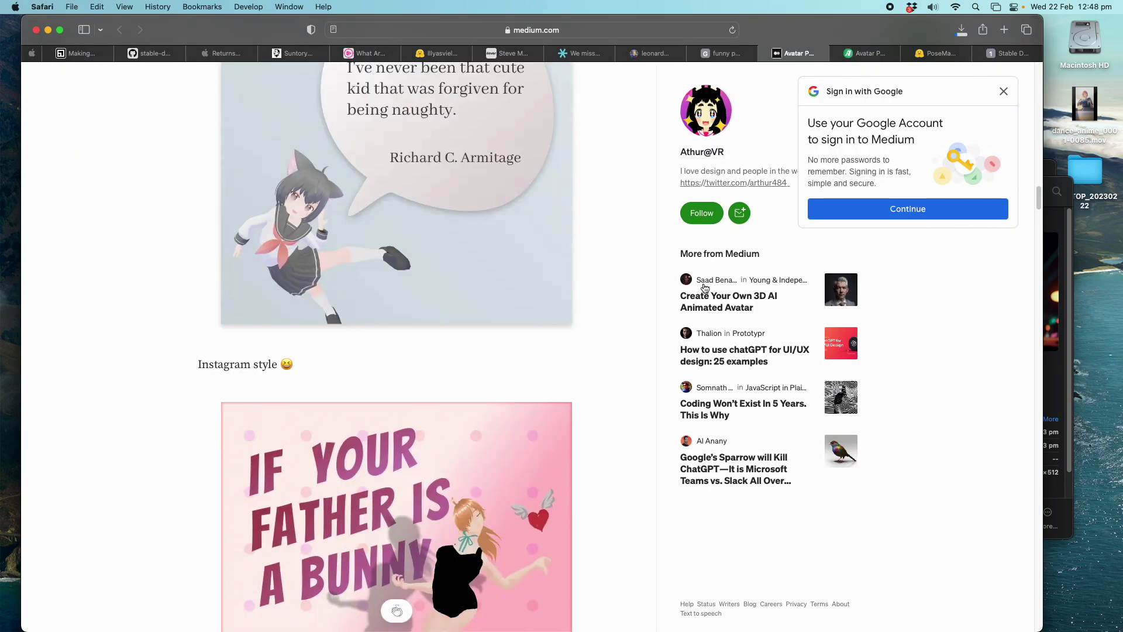
click(873, 54)
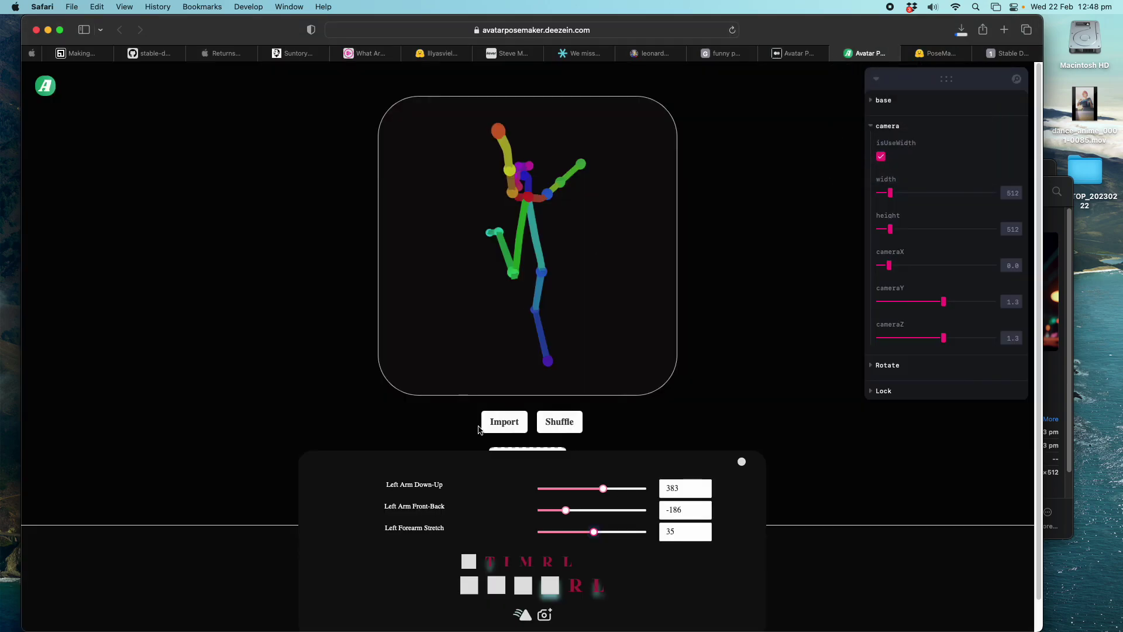
click(561, 423)
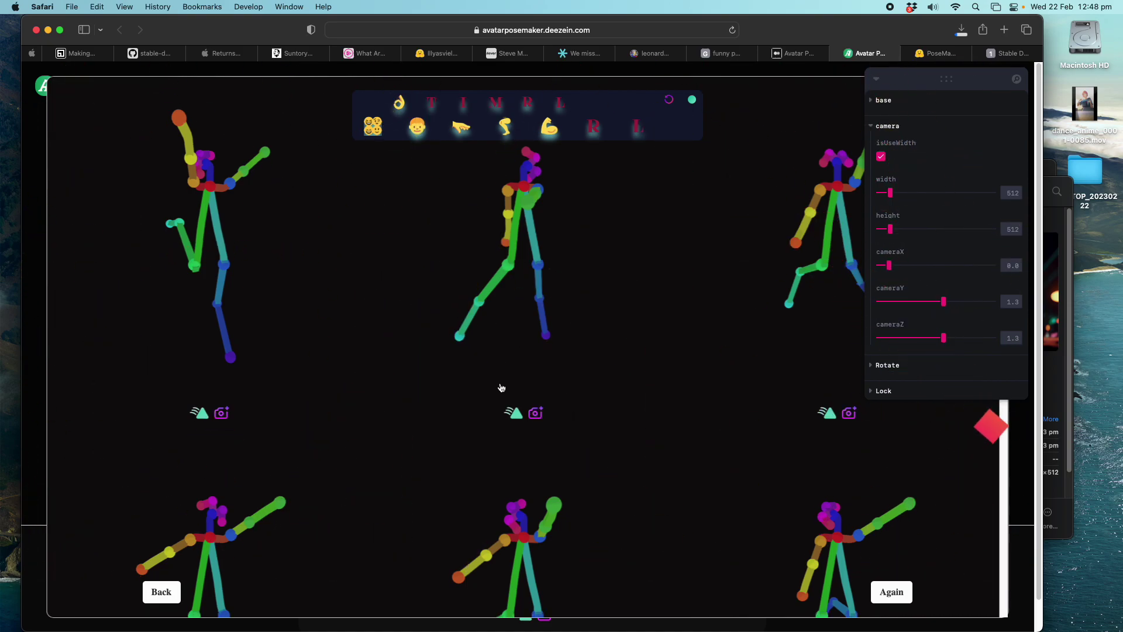
scroll(501, 387, down, 20)
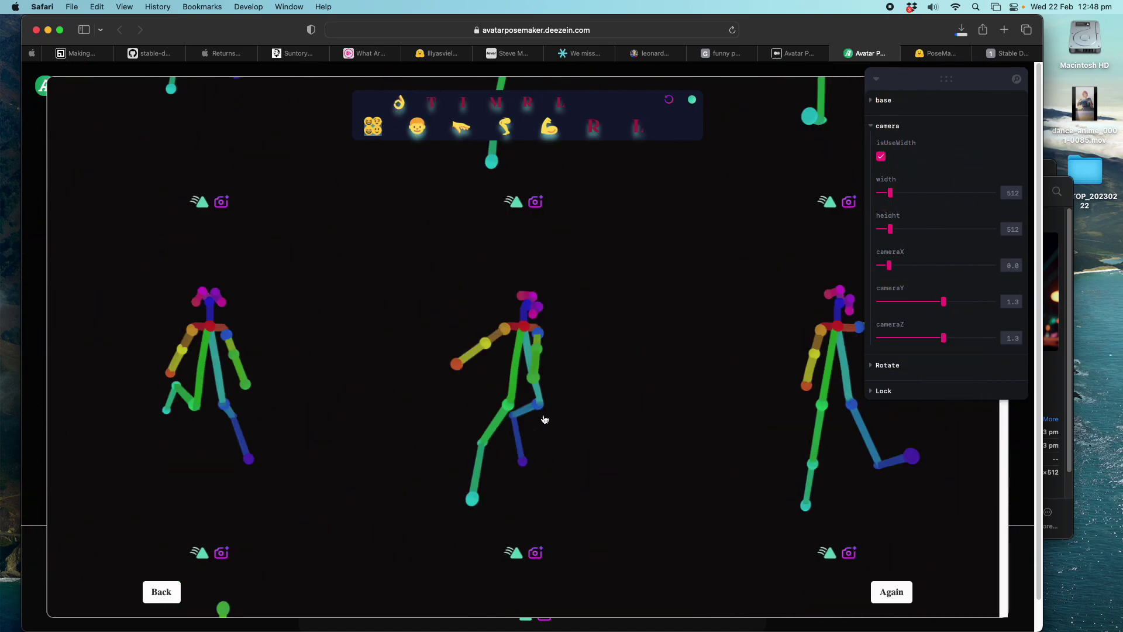
scroll(544, 420, down, 3)
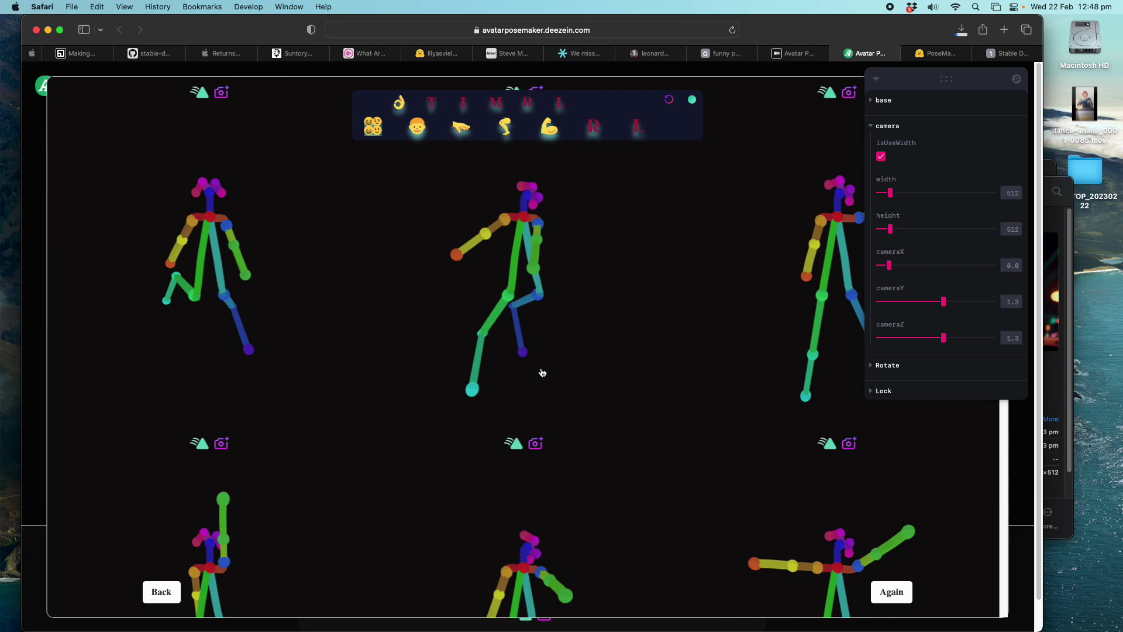
scroll(542, 373, down, 10)
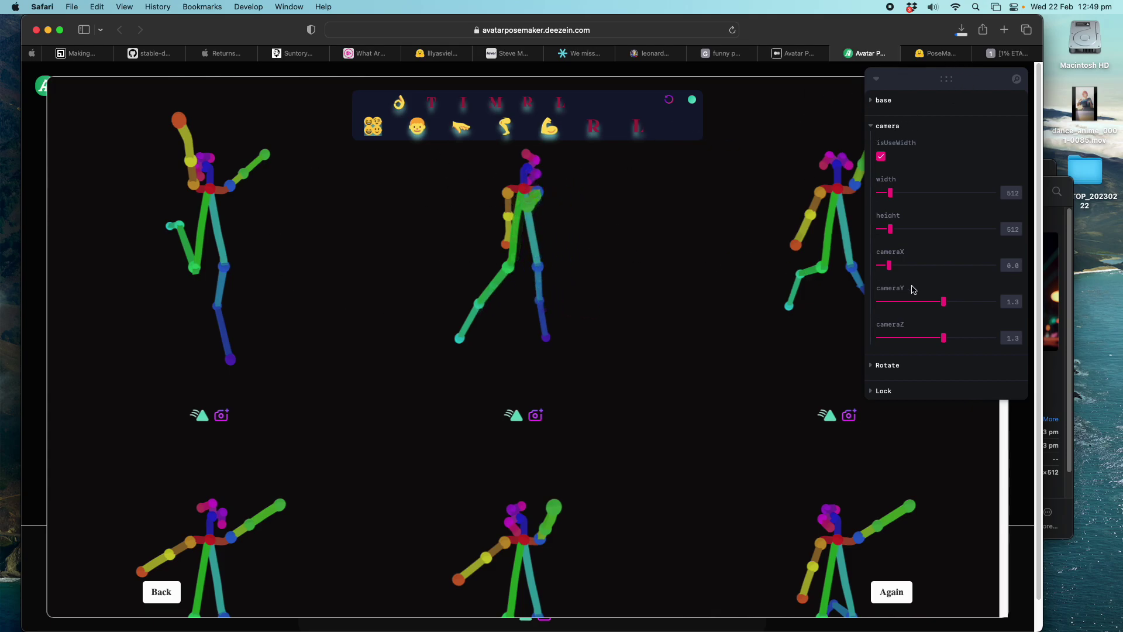
drag(943, 301, 937, 301)
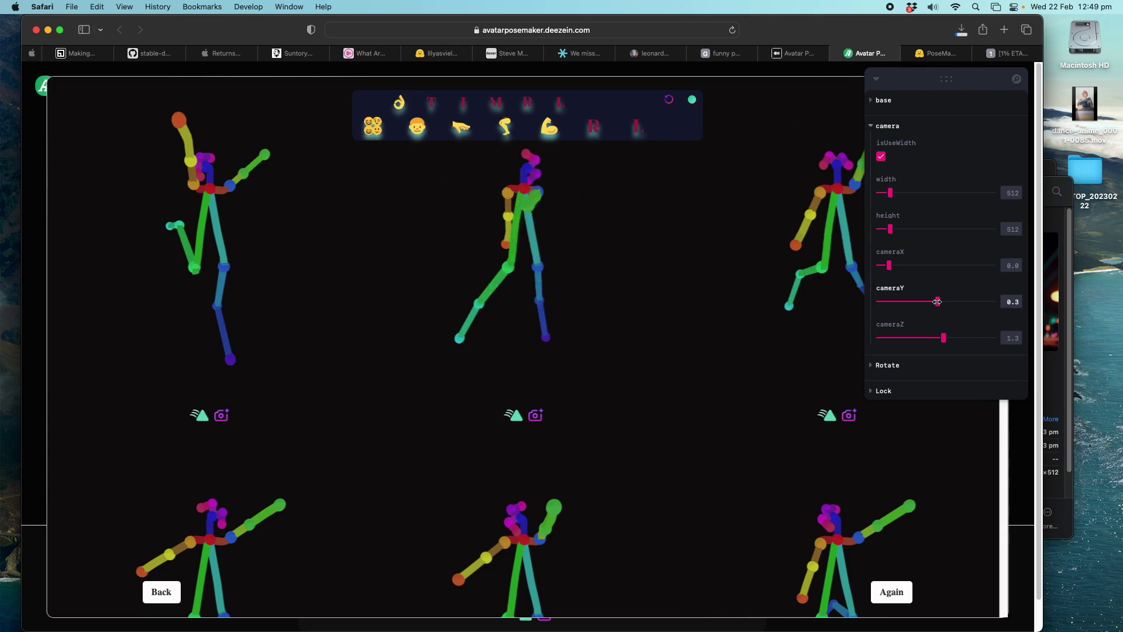
Step: Check the batch progress on the Stable Diffusion page, then switch to the 'funny poses' Google results
click(1009, 53)
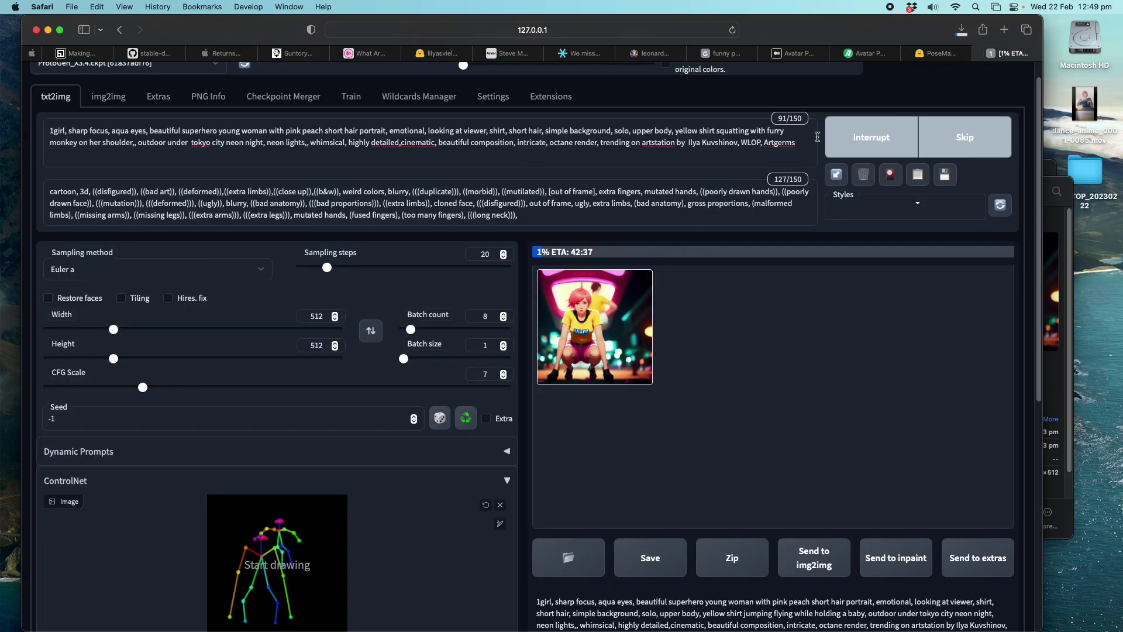
click(720, 53)
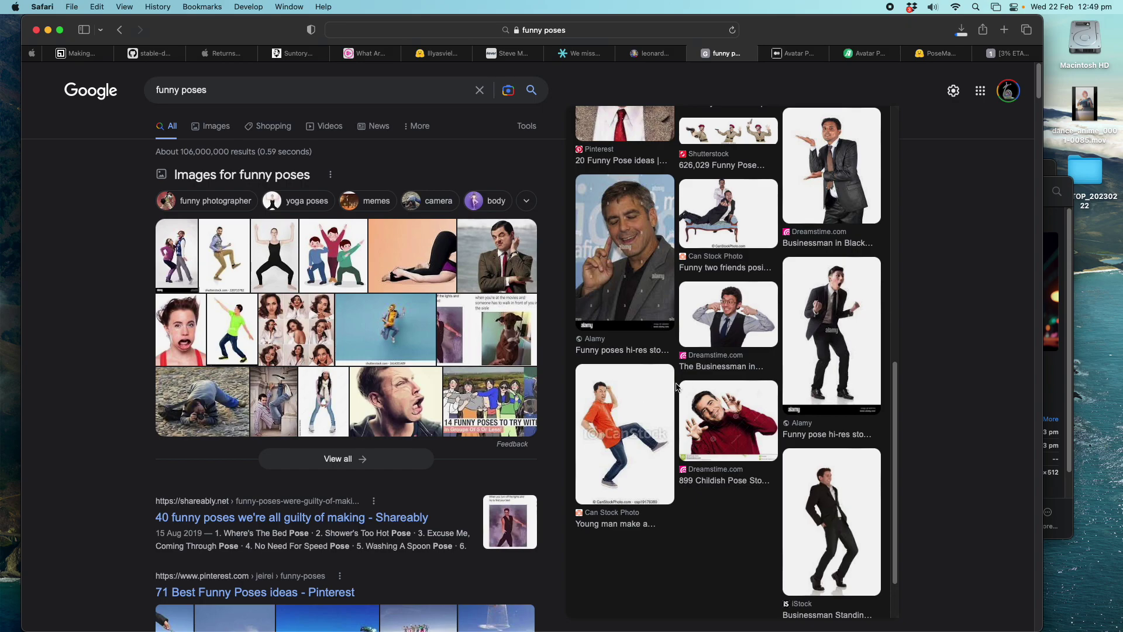
Step: Preview a funny pose image result, then return to Stable Diffusion and narrow Safari to reveal Finder
scroll(731, 377, down, 3)
scroll(741, 367, up, 2)
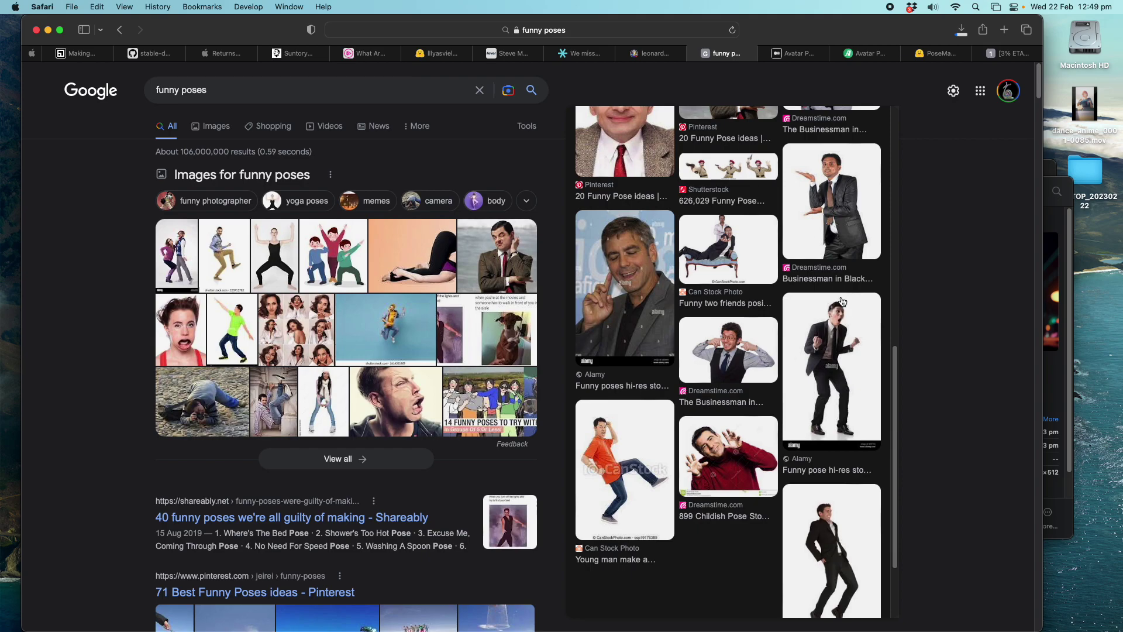
click(498, 256)
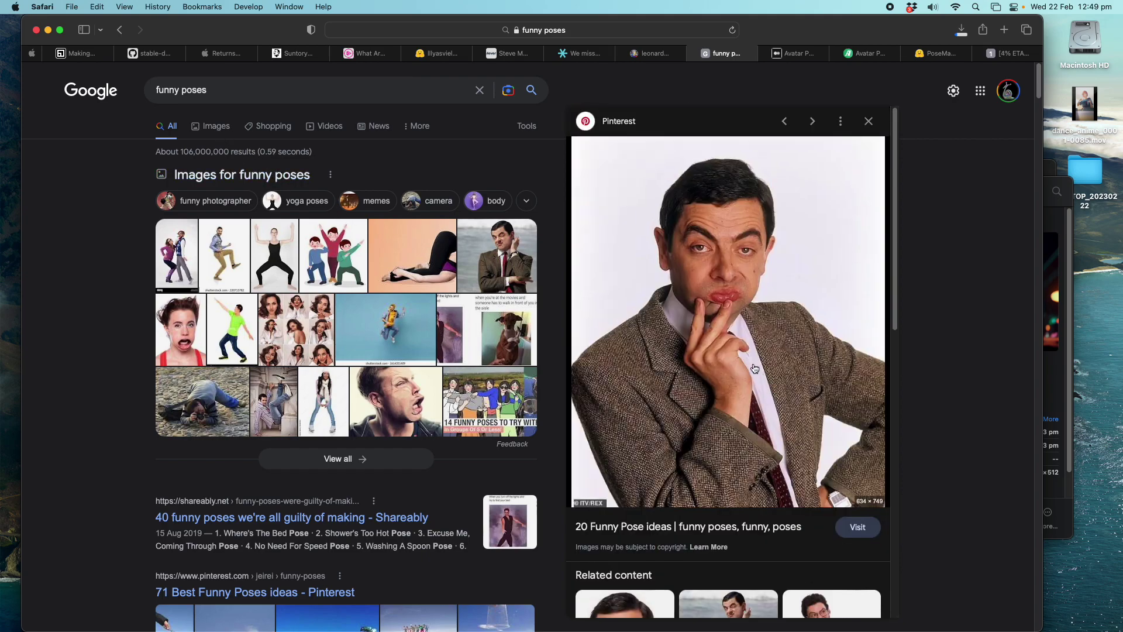
click(938, 53)
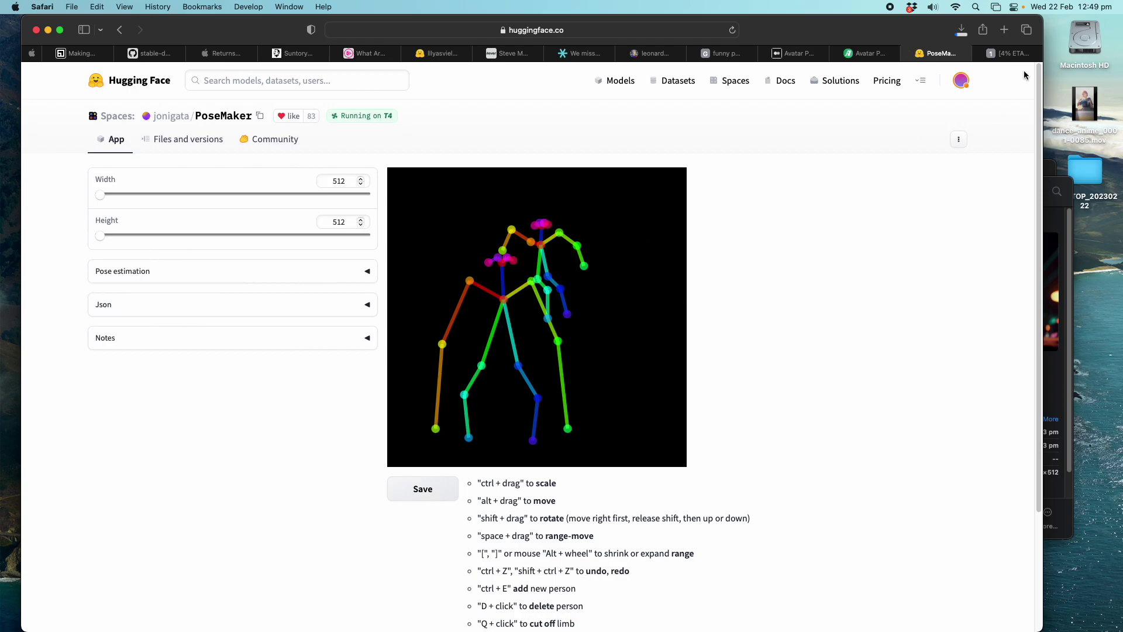
click(1019, 53)
drag(1043, 27, 866, 27)
Step: Quick Look dance_anime_0001-0085.mov from the Desktop and replay it from near the start
click(903, 182)
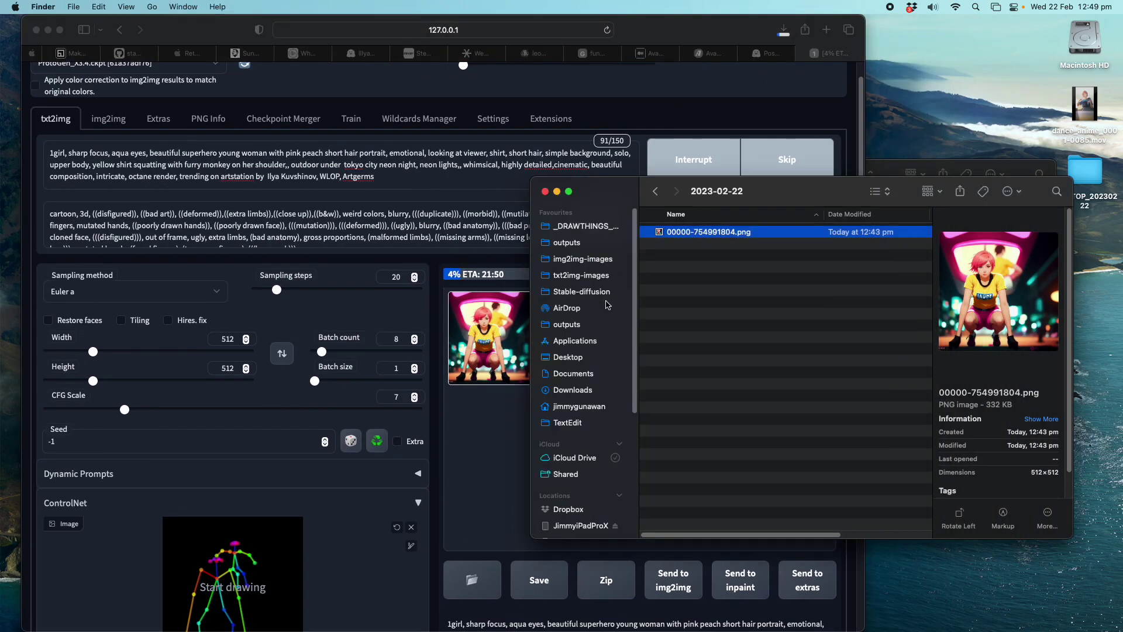
click(585, 358)
click(691, 234)
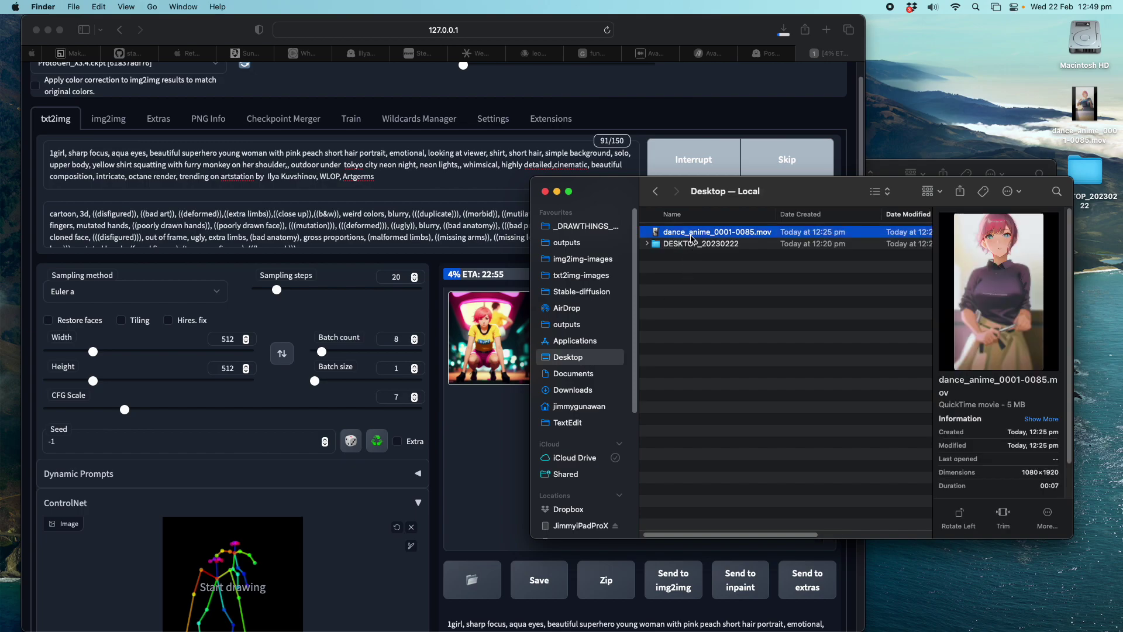
key(space)
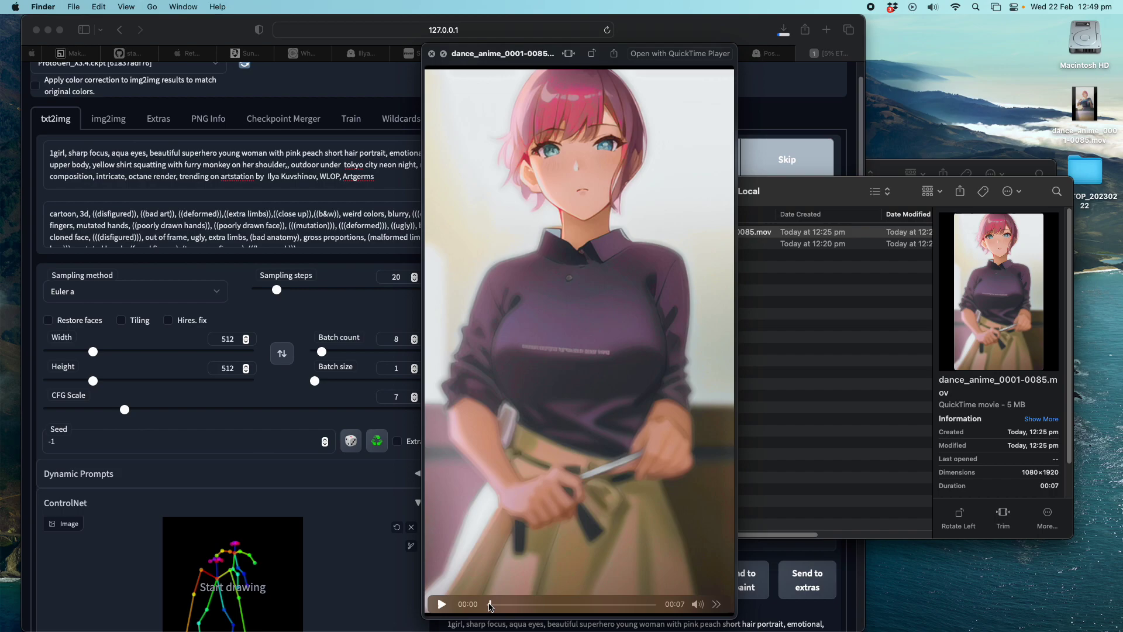
drag(502, 606, 640, 607)
click(443, 604)
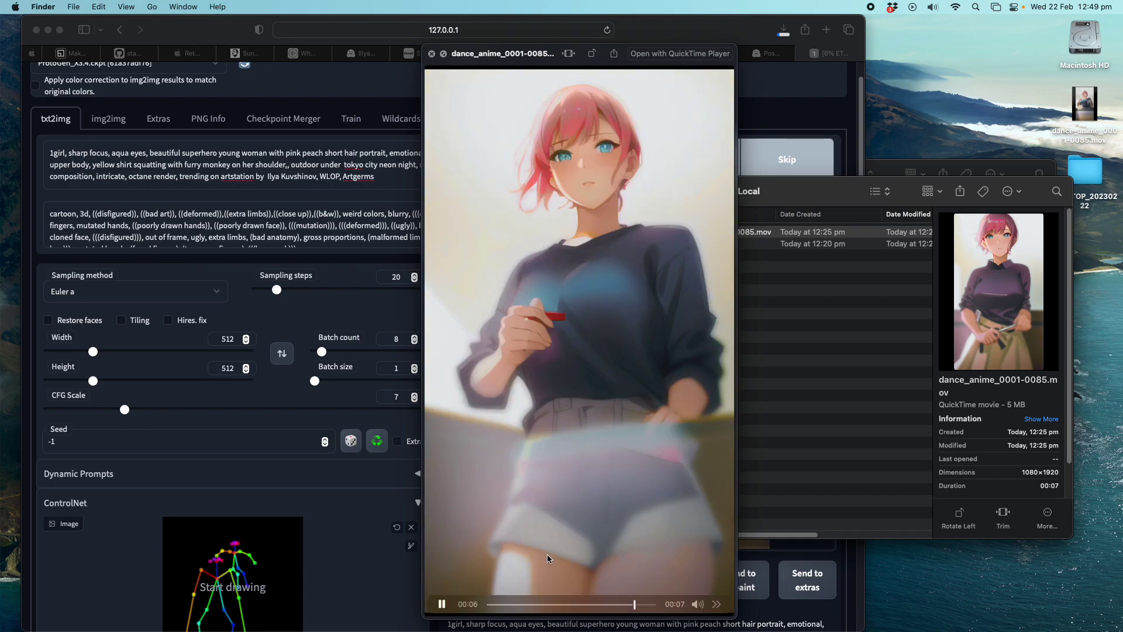
Step: Scrub the video to about one second, close the preview, and open the DESKTOP_20230222 folder
click(490, 605)
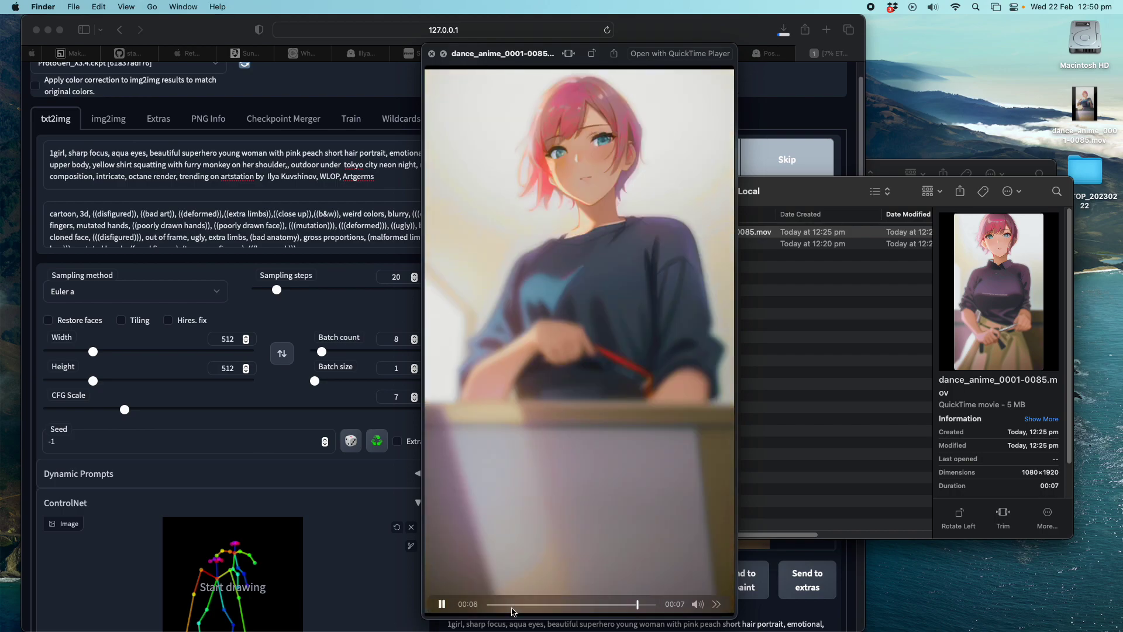
click(519, 604)
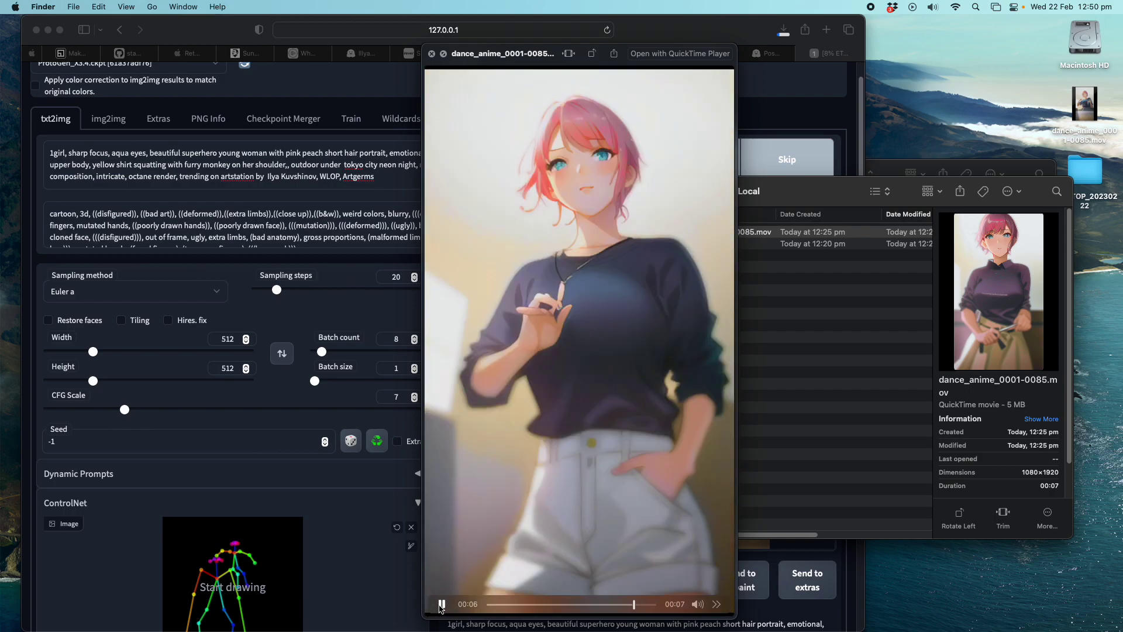
click(492, 607)
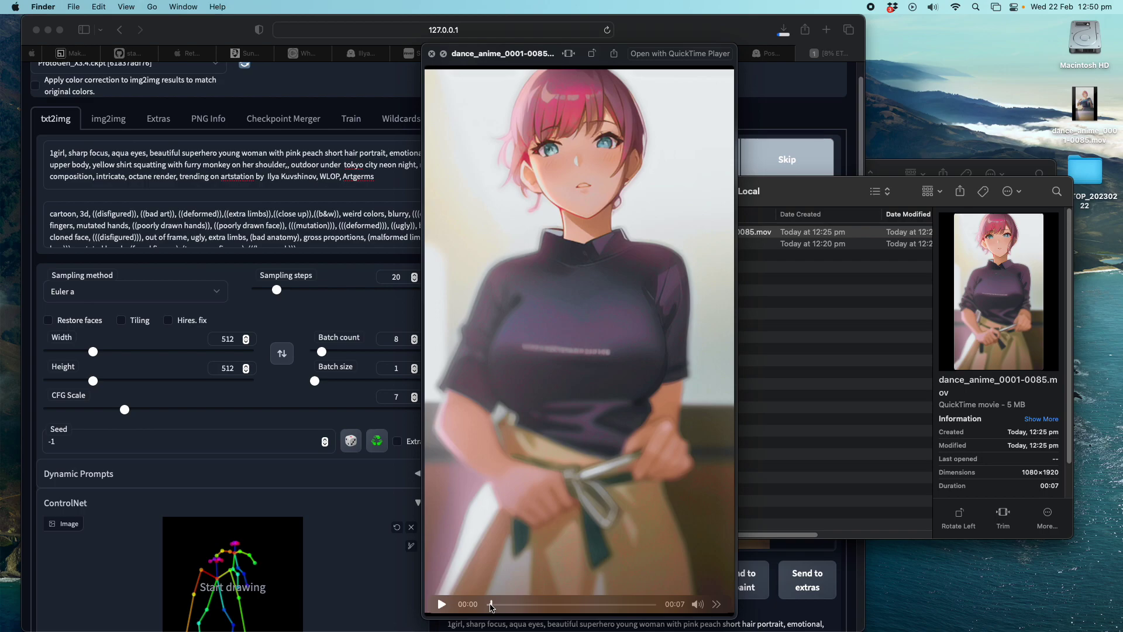
drag(492, 607, 569, 606)
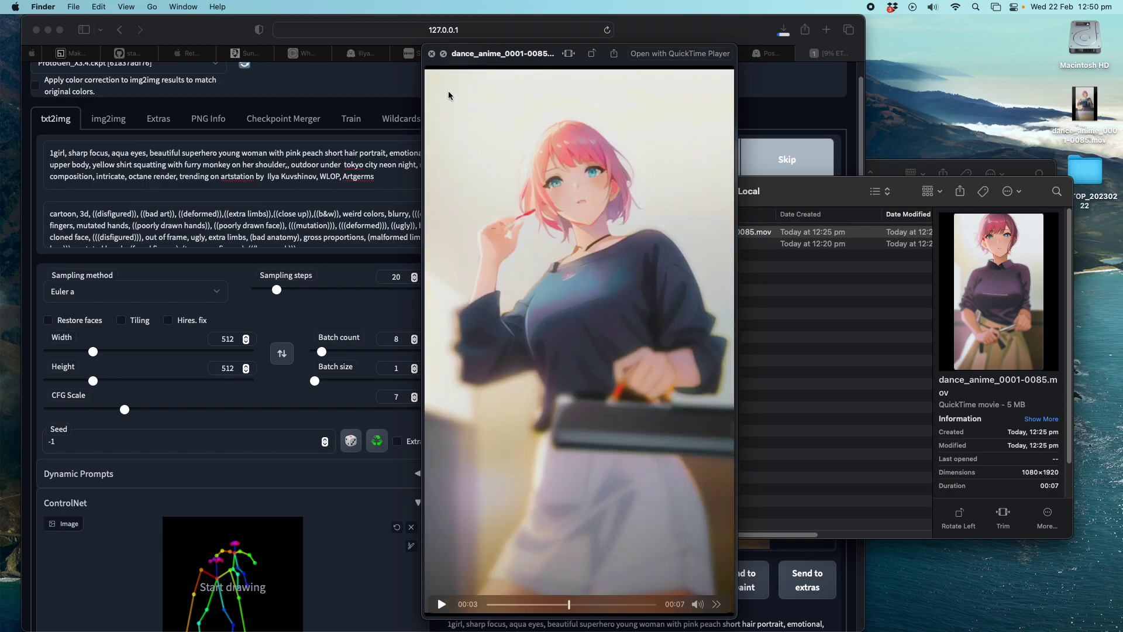
click(431, 54)
click(612, 363)
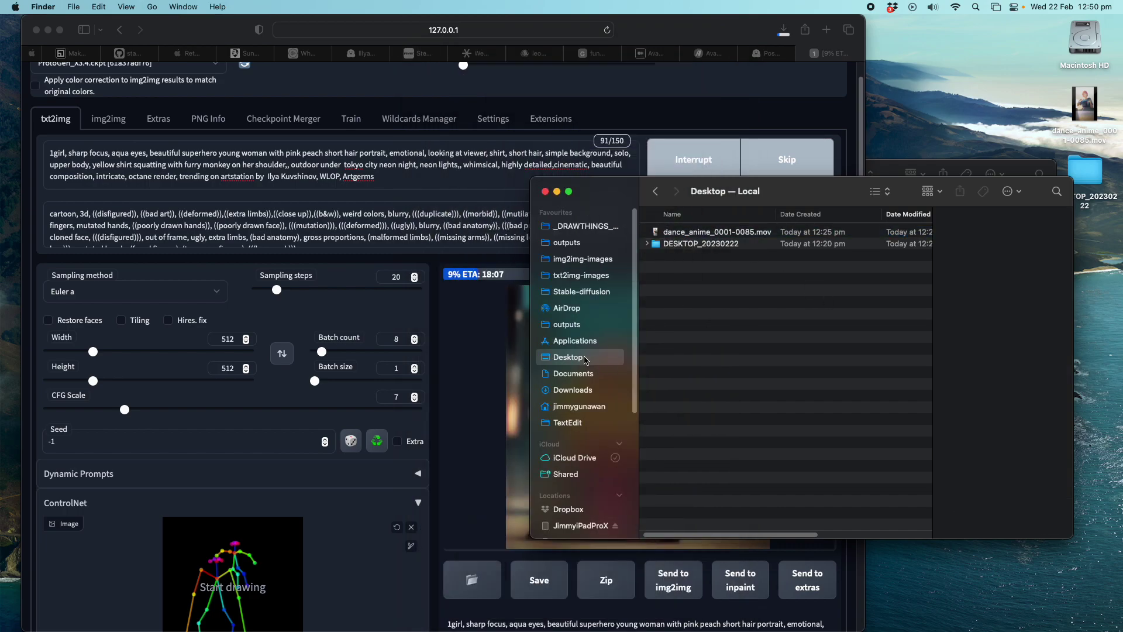
double_click(693, 245)
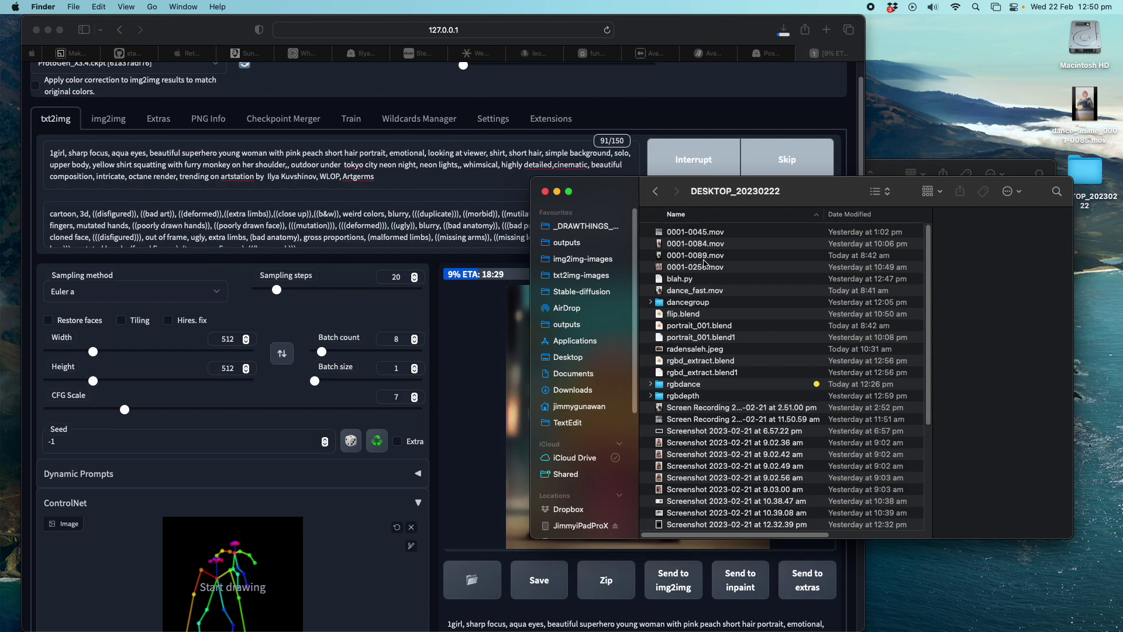
Step: Open rgbdance, expand 'output copy', and step through its frames from 0001.png, ending on 0011.png
double_click(699, 384)
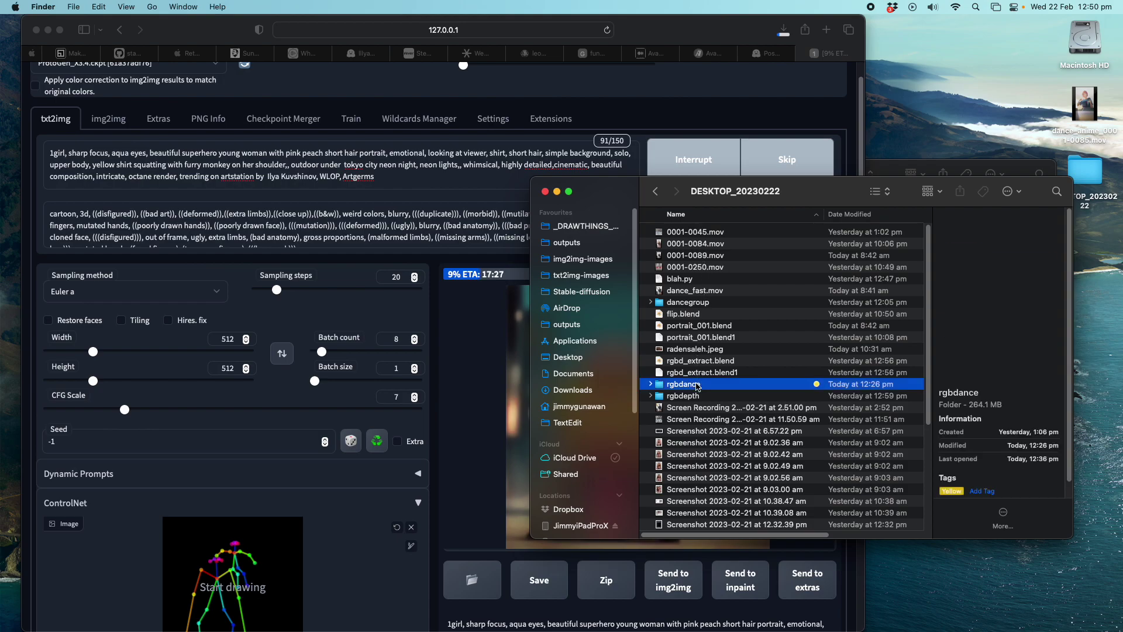
click(697, 254)
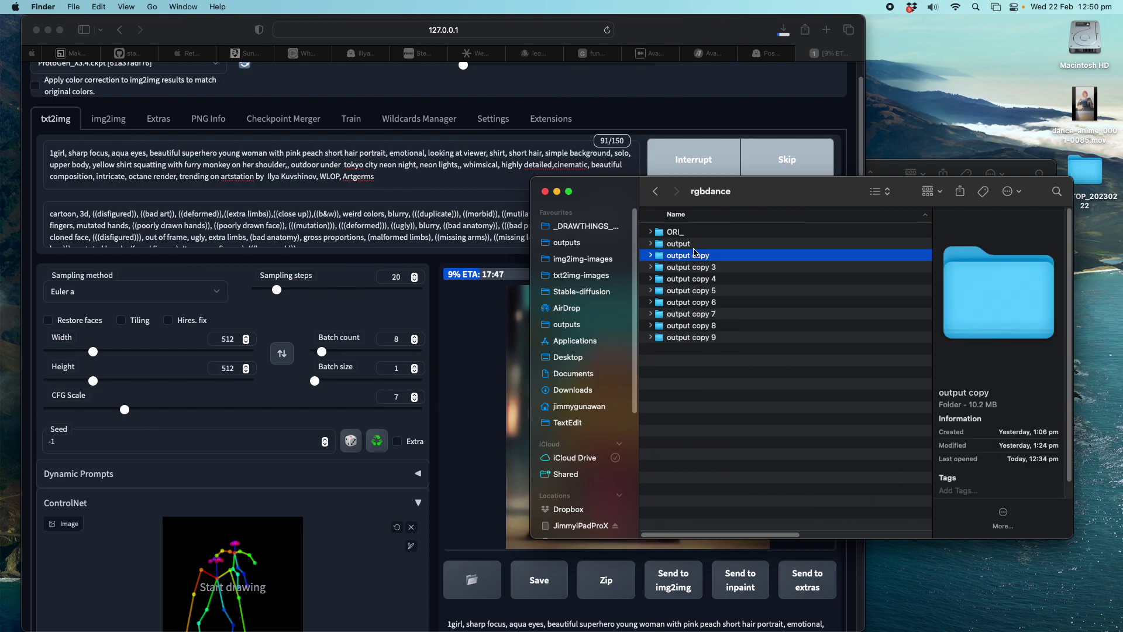
click(659, 246)
click(651, 256)
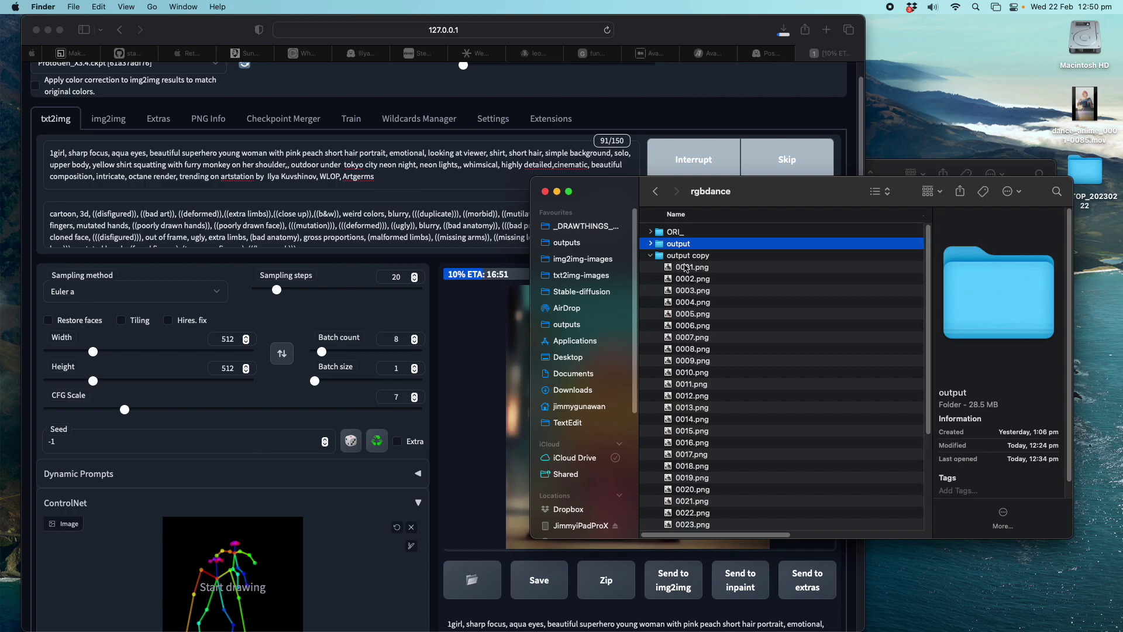
click(687, 267)
key(Down)
key(Down)
key(Down)
key(Down)
key(Down)
key(Down)
key(Down)
key(Down)
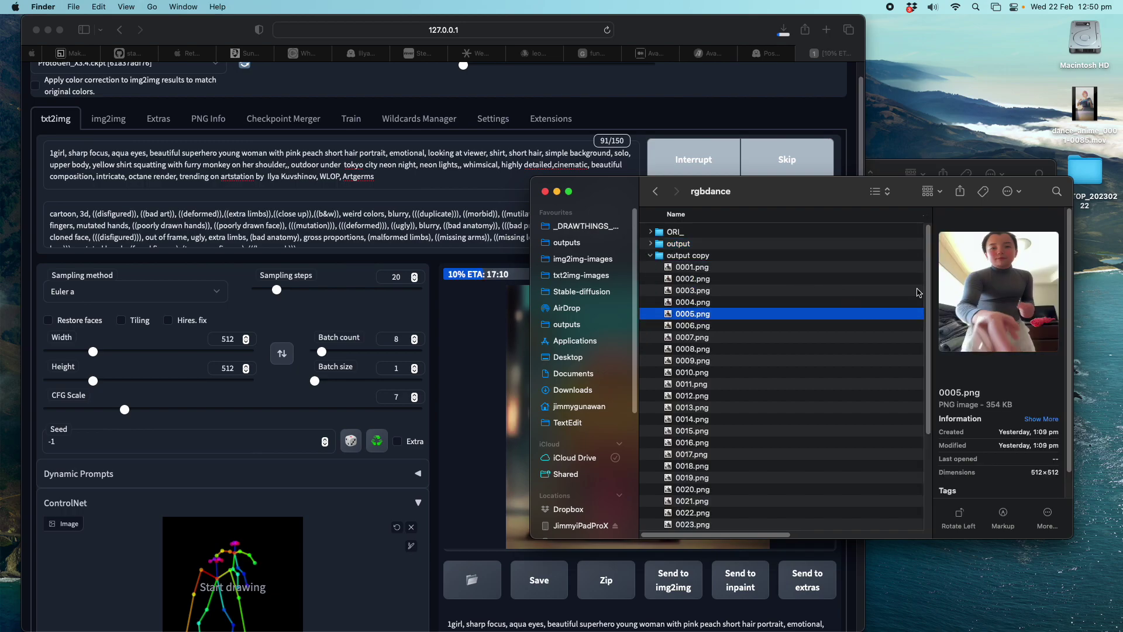
key(Down)
key(Down)
key(Down)
key(Down)
key(Down)
key(Down)
key(Down)
key(Down)
key(Down)
key(Down)
key(Down)
key(Down)
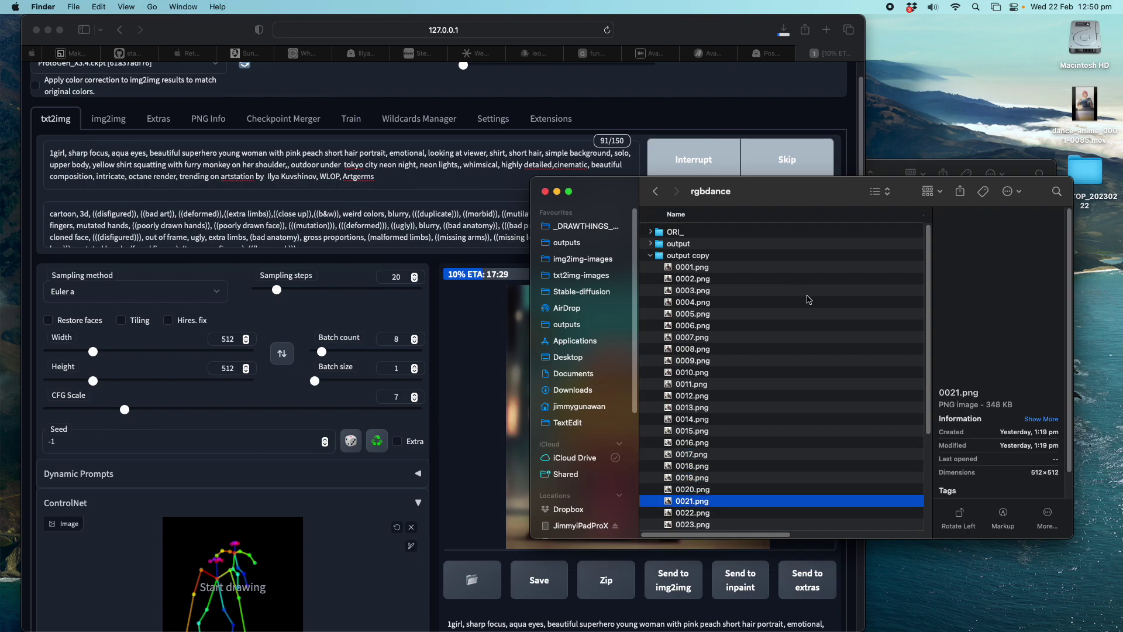
key(Up)
key(Up)
key(Up)
key(Up)
key(Up)
key(Up)
key(Up)
key(Up)
key(Up)
key(Up)
key(Up)
key(Up)
key(Up)
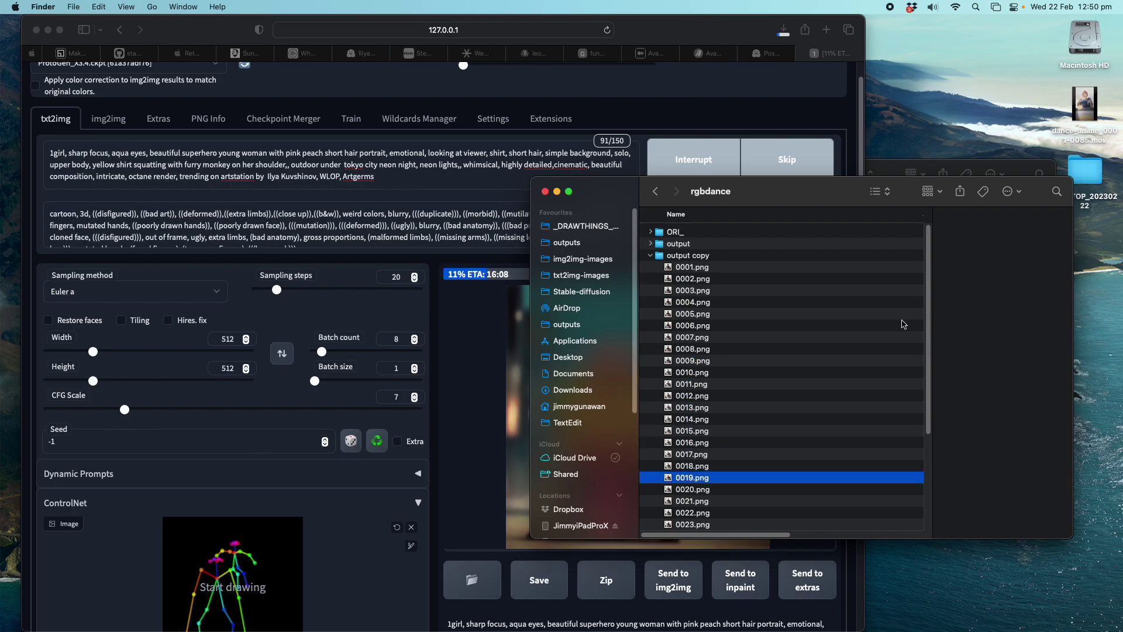
key(Down)
key(Down)
key(Down)
key(Down)
key(Down)
key(Down)
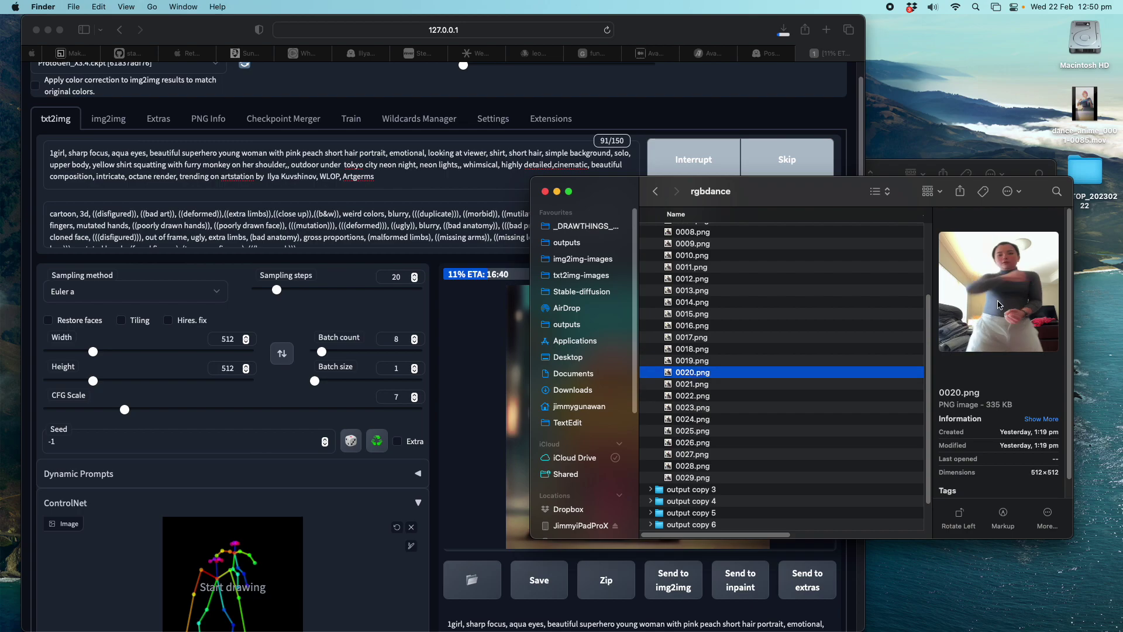
scroll(913, 304, up, 5)
key(Up)
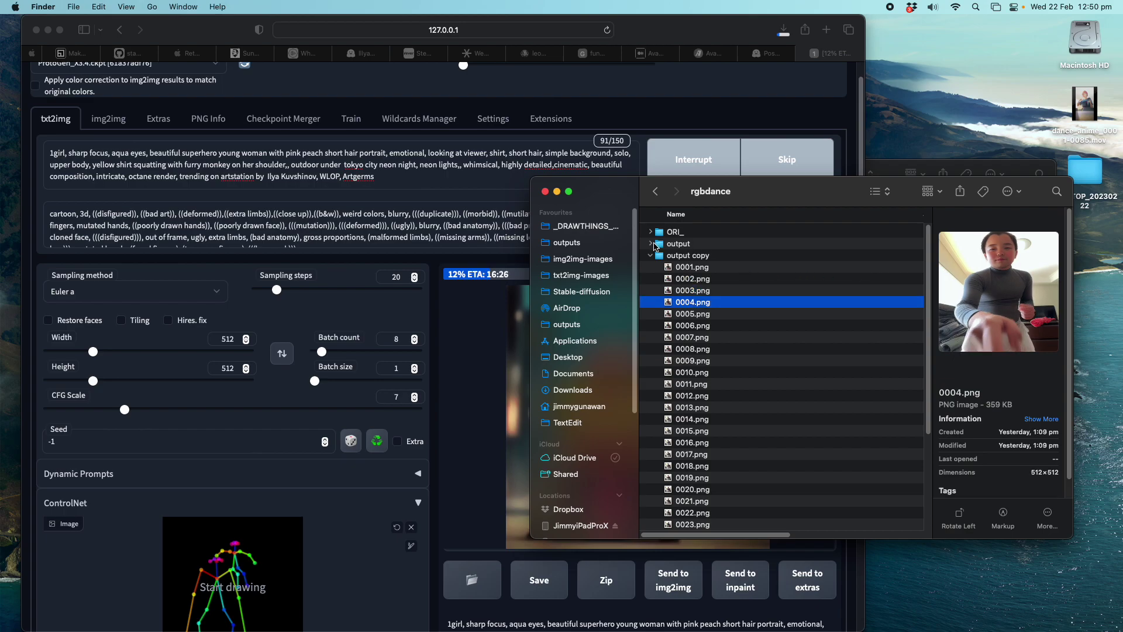
Step: Expand the output folder and flip through its frames in Quick Look up to 0082.png, then close it
click(651, 244)
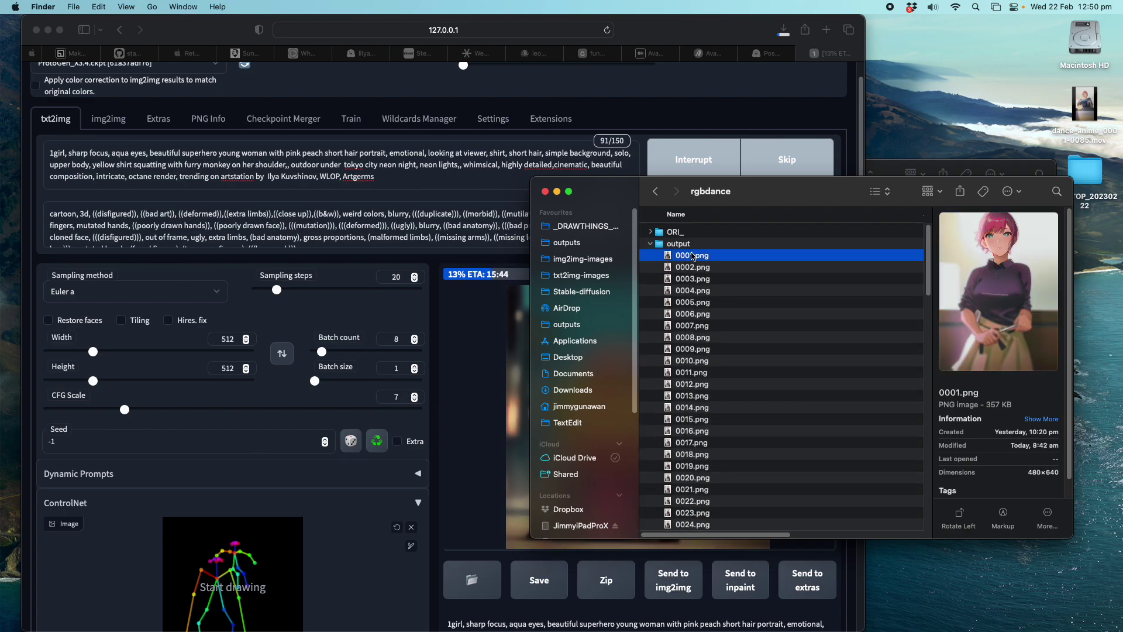
key(space)
key(Down)
key(Down)
key(Down)
key(Down)
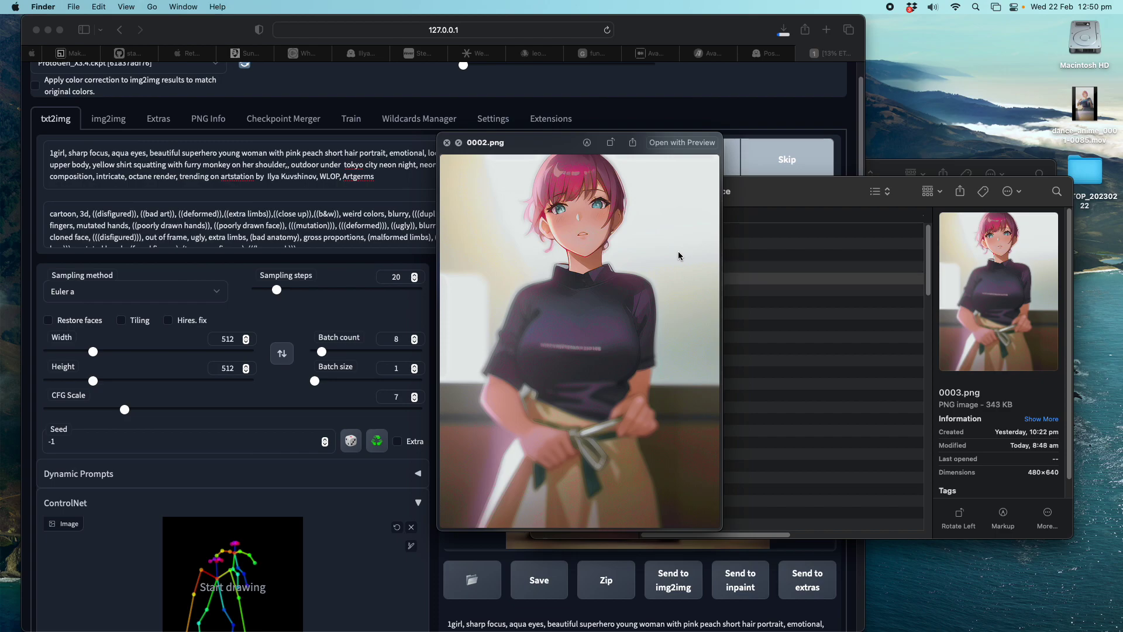
key(Down)
key(Down)
key(Down)
key(Down)
key(Down)
key(Down)
key(Down)
key(Down)
key(Down)
key(Down)
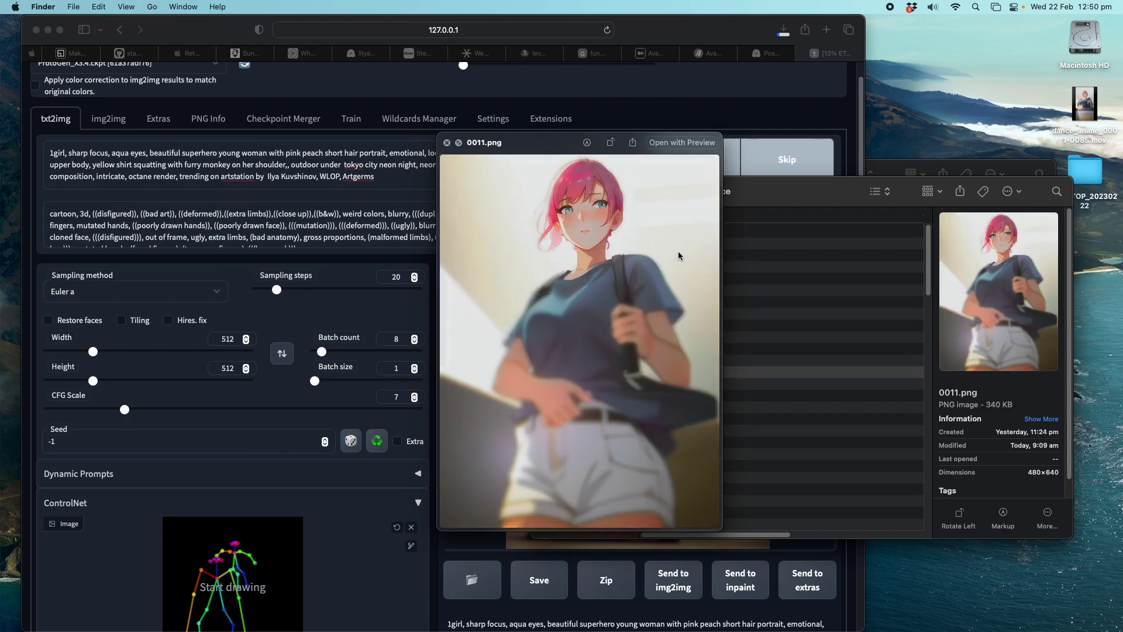
key(Down)
key(Down)
key(Down)
key(Down)
key(Down)
key(Down)
key(Down)
key(Down)
key(Down)
key(Down)
key(Down)
key(Down)
key(Down)
key(Down)
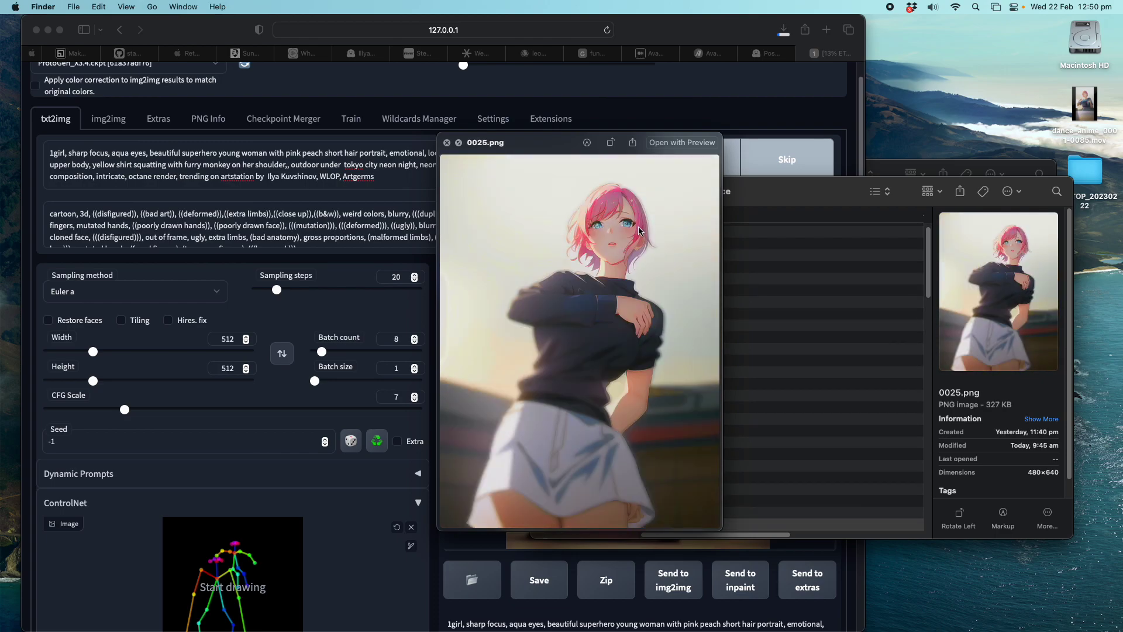
key(Down)
key(Down)
key(Down)
key(Down)
key(Down)
key(Down)
key(Down)
key(Down)
key(Down)
key(Down)
key(Down)
key(Down)
key(Down)
key(Down)
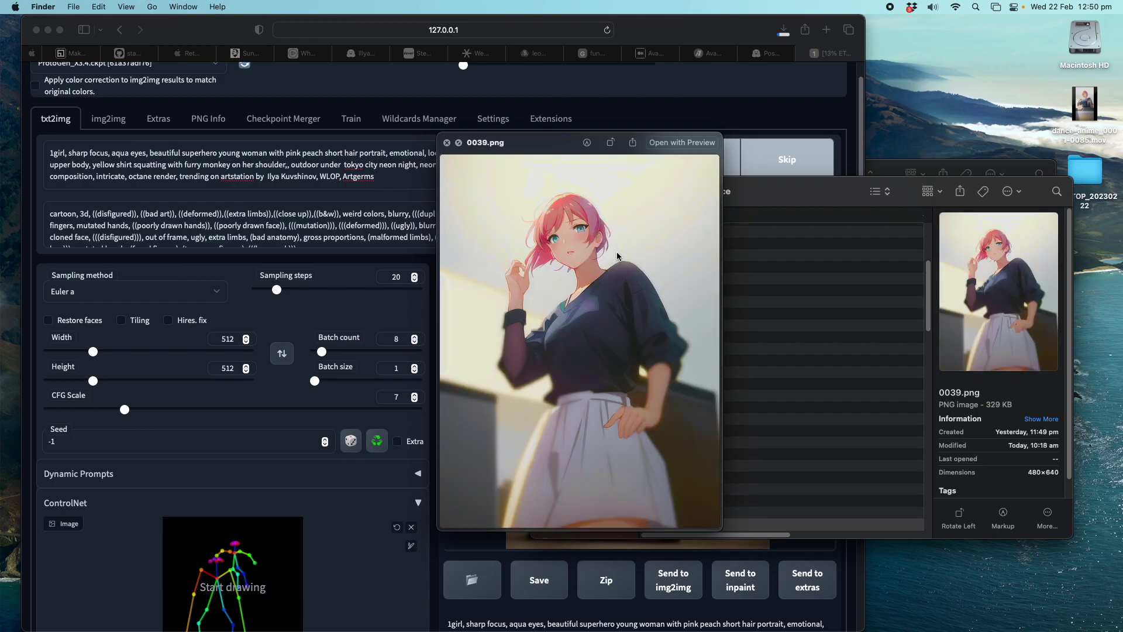
key(Down)
key(Down)
key(Down)
key(Down)
key(Down)
key(Down)
key(Down)
key(Down)
key(Down)
key(Down)
key(Down)
key(Down)
key(Down)
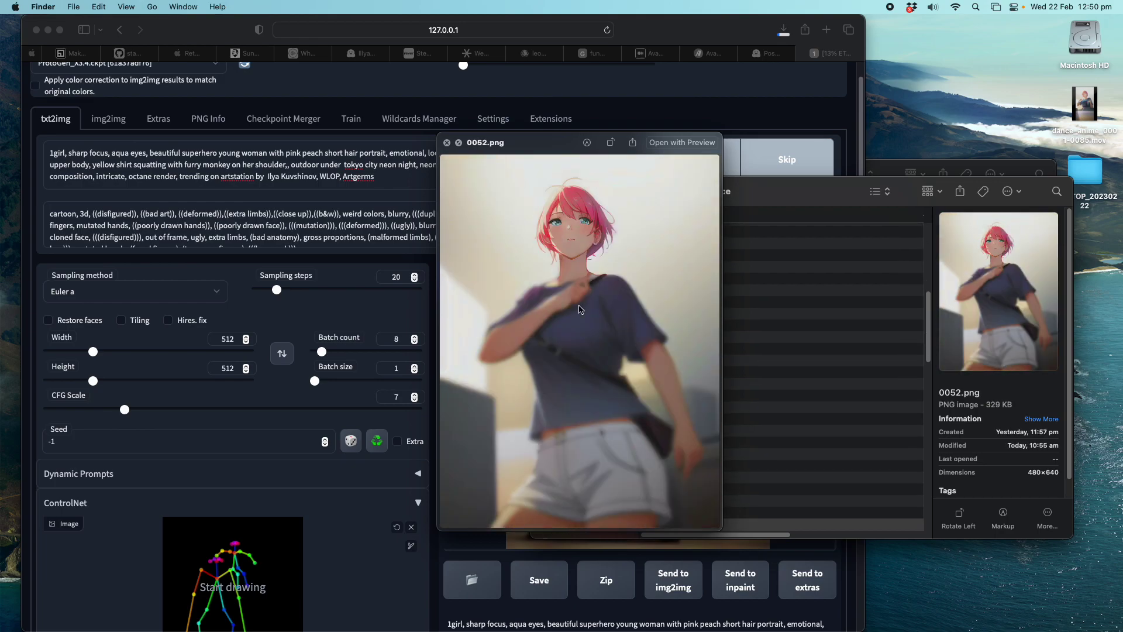
key(Down)
key(Down)
key(Down)
key(Down)
key(Down)
key(Down)
key(Down)
key(Down)
key(Down)
key(Down)
key(Down)
key(Down)
key(Down)
key(Down)
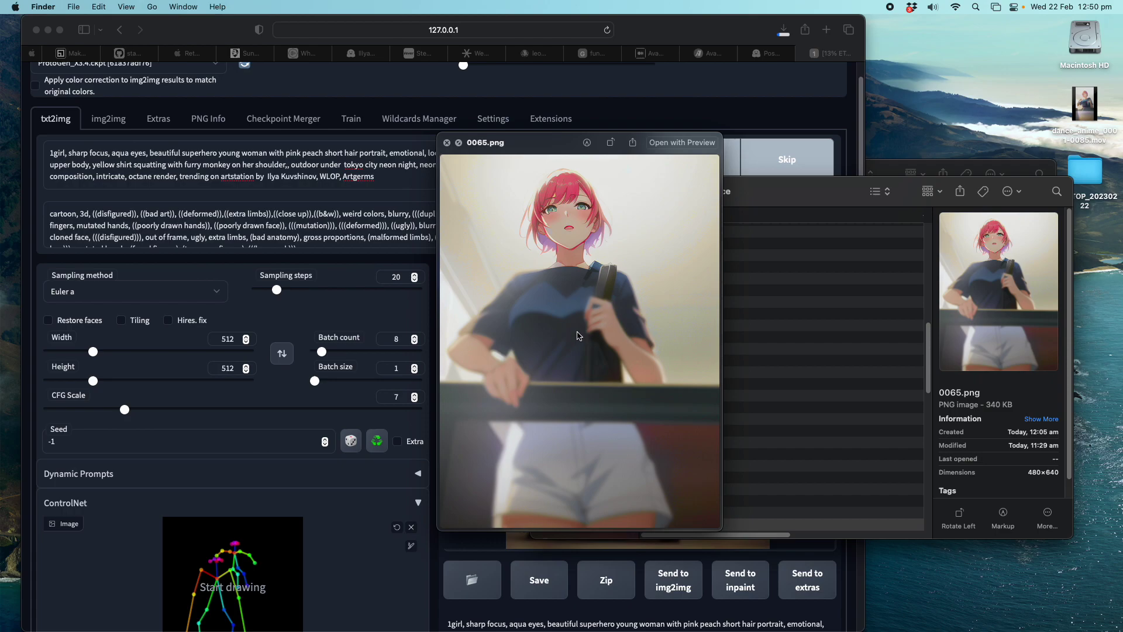
key(Down)
key(Down)
key(Down)
key(Down)
key(Down)
key(Down)
key(Down)
key(Down)
key(Down)
key(Down)
key(Down)
key(Down)
key(Down)
key(Down)
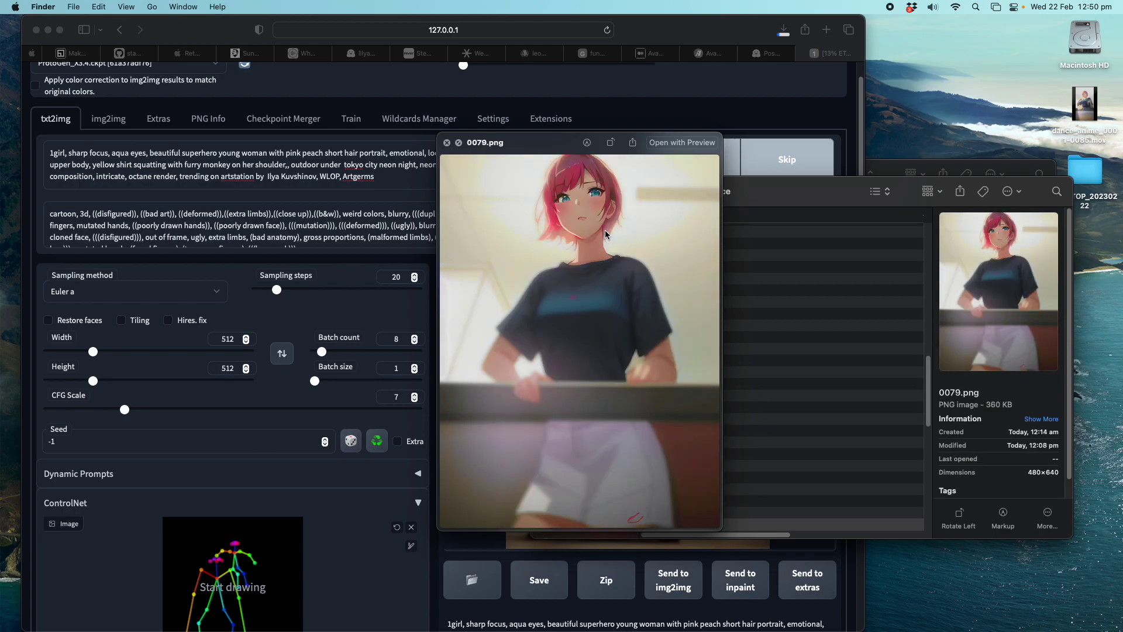
key(Down)
key(Down)
key(Down)
key(Down)
key(Up)
key(Up)
key(Up)
key(Up)
key(Up)
key(Up)
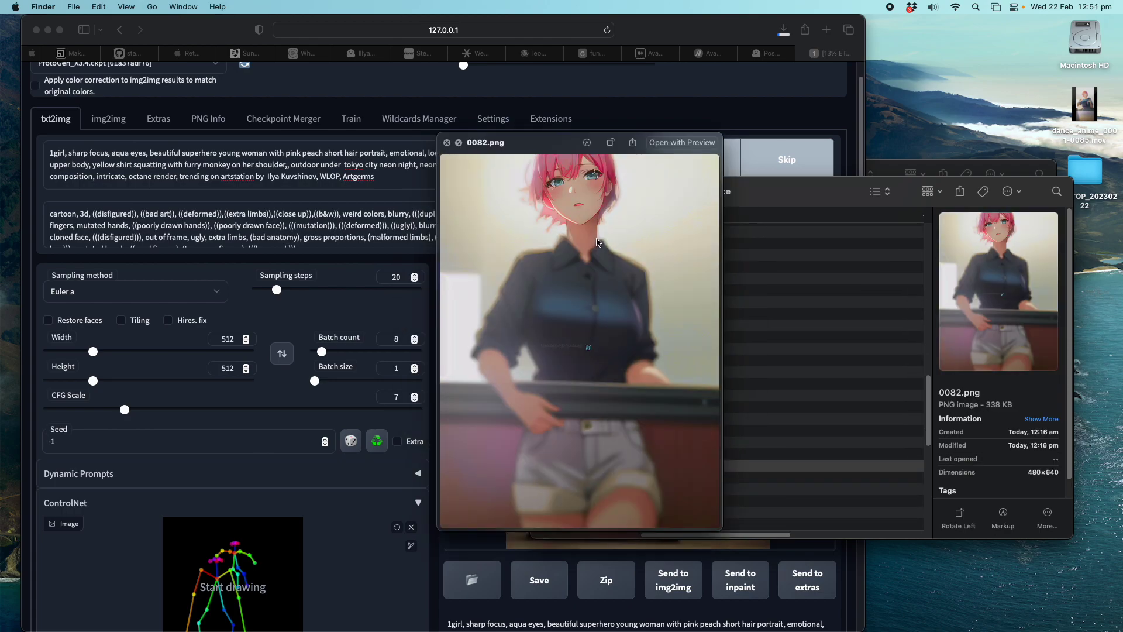
key(Down)
key(Down)
key(space)
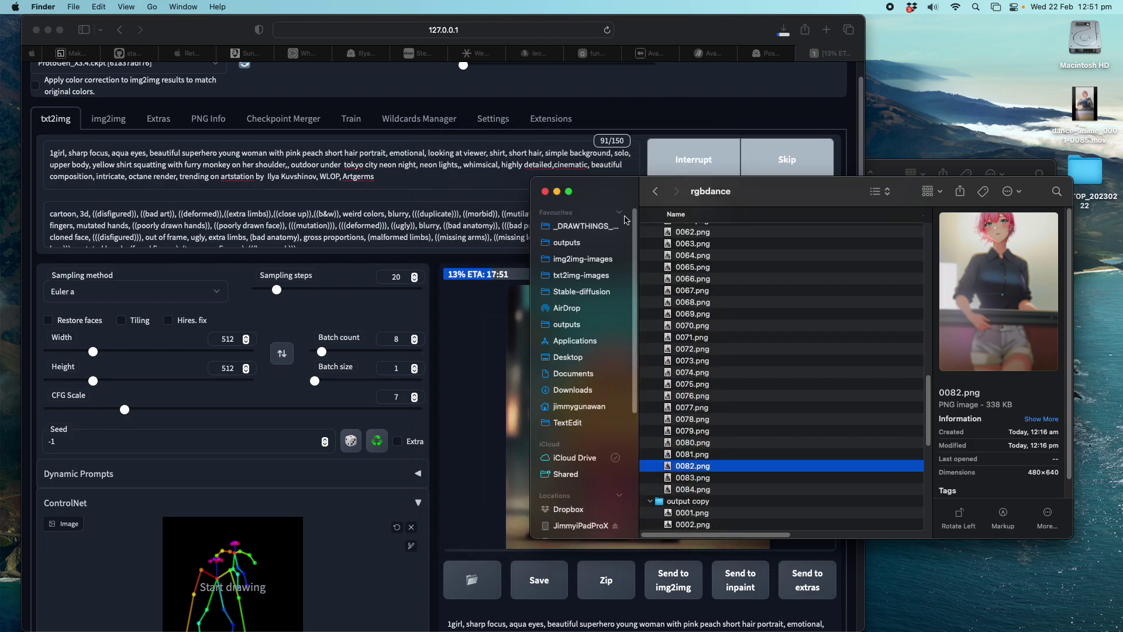
Step: Reopen rgbdance, collapse the output and output copy folders, and Quick Look frame 0001.png
click(656, 191)
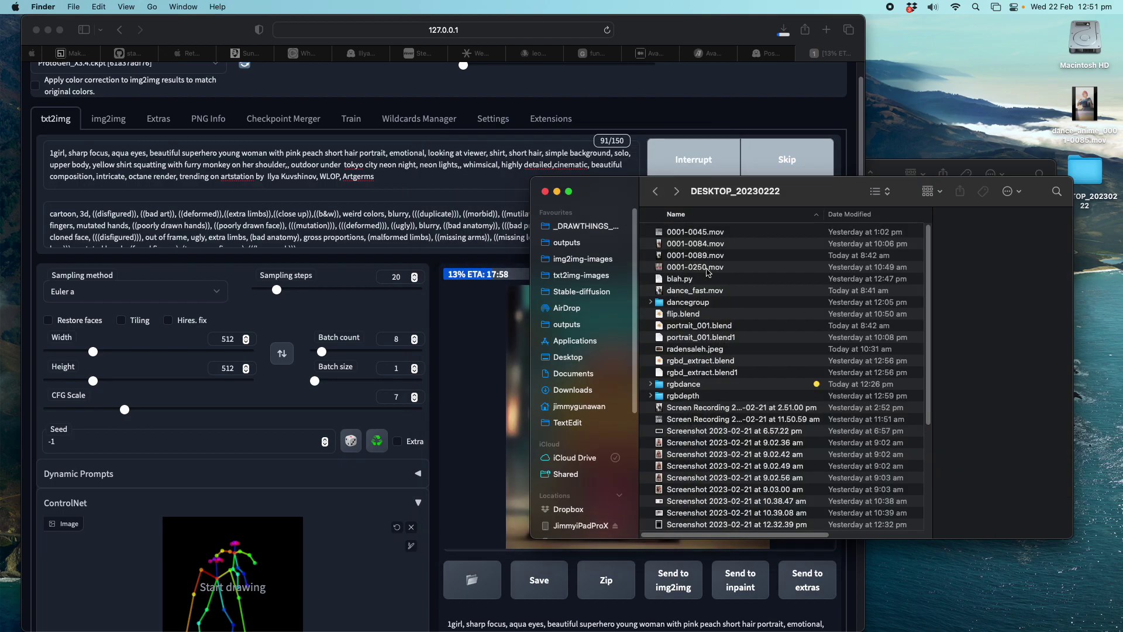
double_click(683, 385)
scroll(709, 396, up, 15)
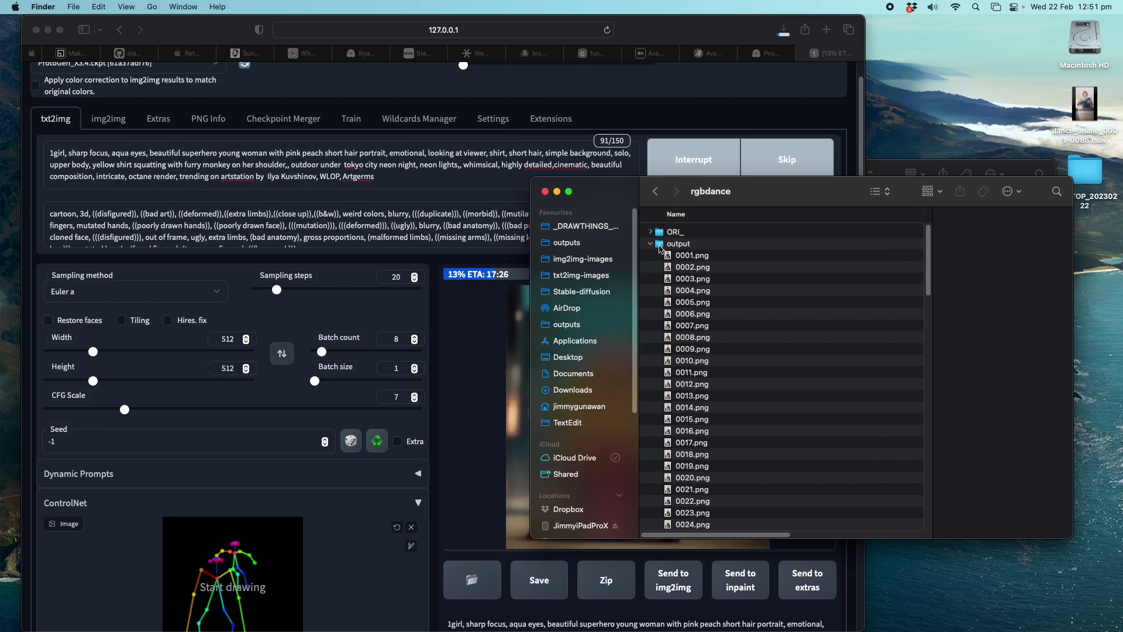
click(650, 243)
click(650, 255)
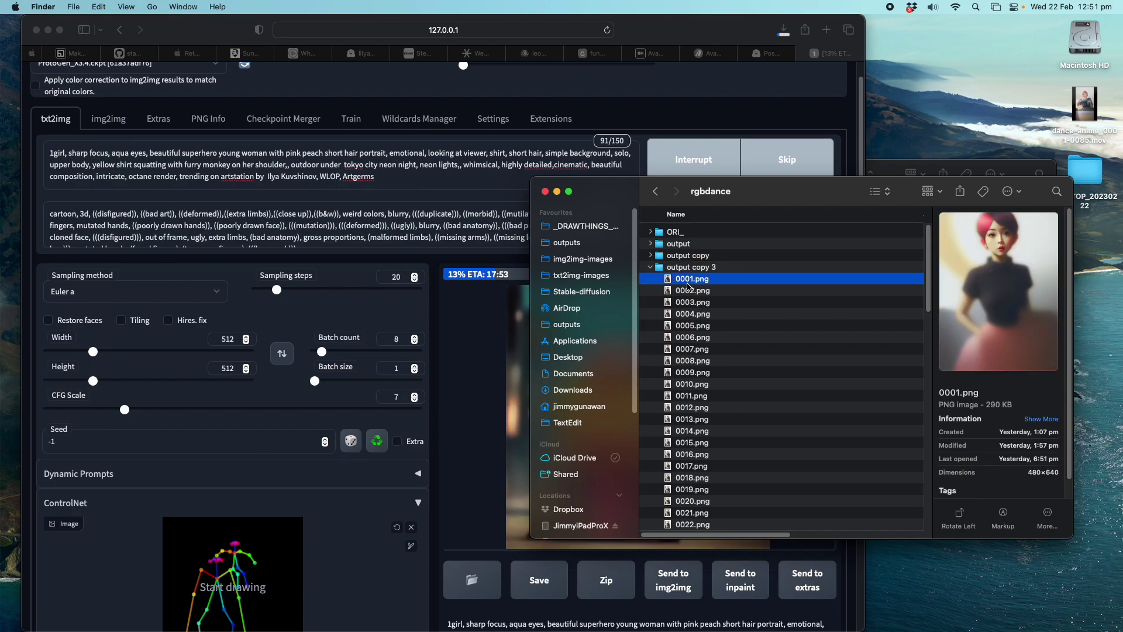
key(space)
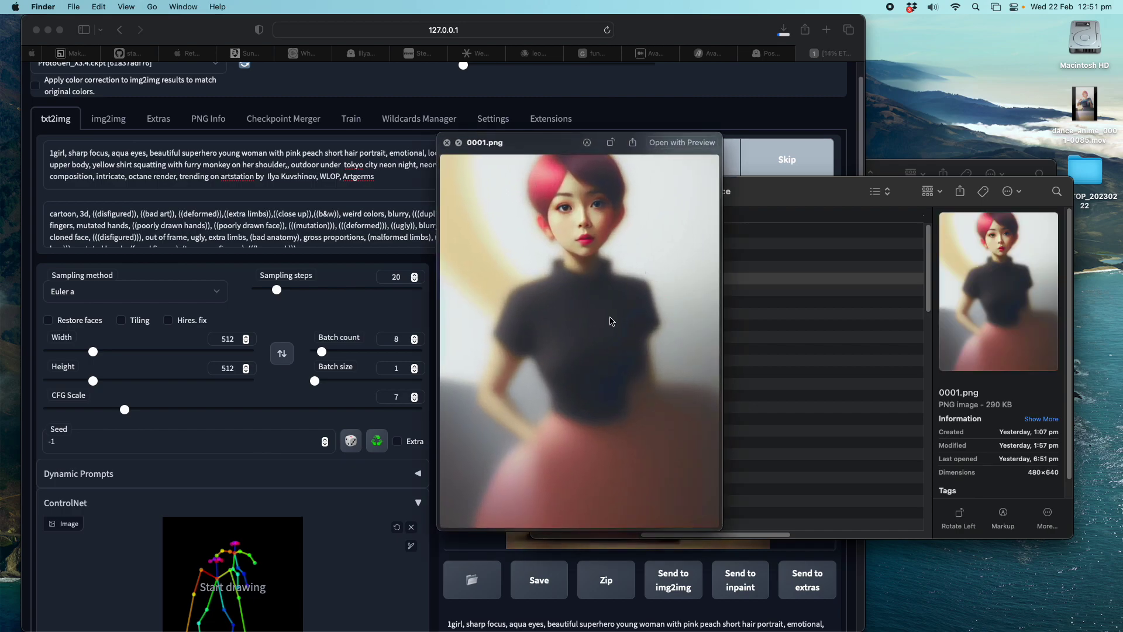
Step: Step through the frames from 0002 to about 0080.png, then close the preview at 0075.png
key(Down)
key(Down)
key(Down)
key(Down)
key(Down)
key(Down)
key(Down)
key(Down)
key(Down)
key(Down)
key(Down)
key(Down)
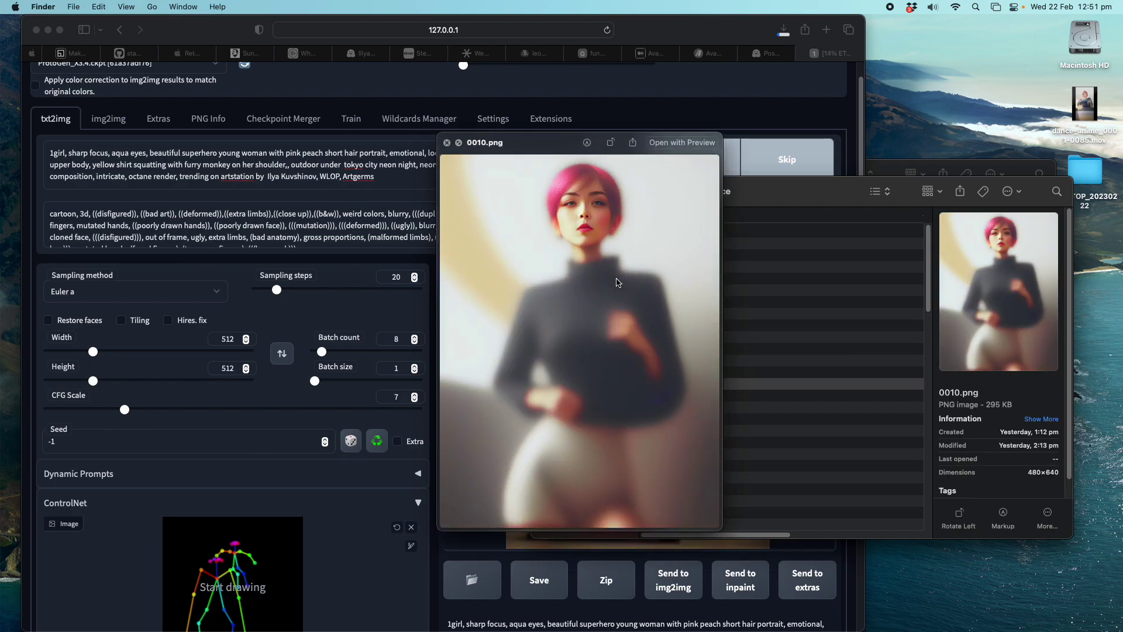
key(Down)
key(Down)
key(Down)
key(Down)
key(Down)
key(Down)
key(Down)
key(Down)
key(Down)
key(Down)
key(Down)
key(Down)
key(Down)
key(Down)
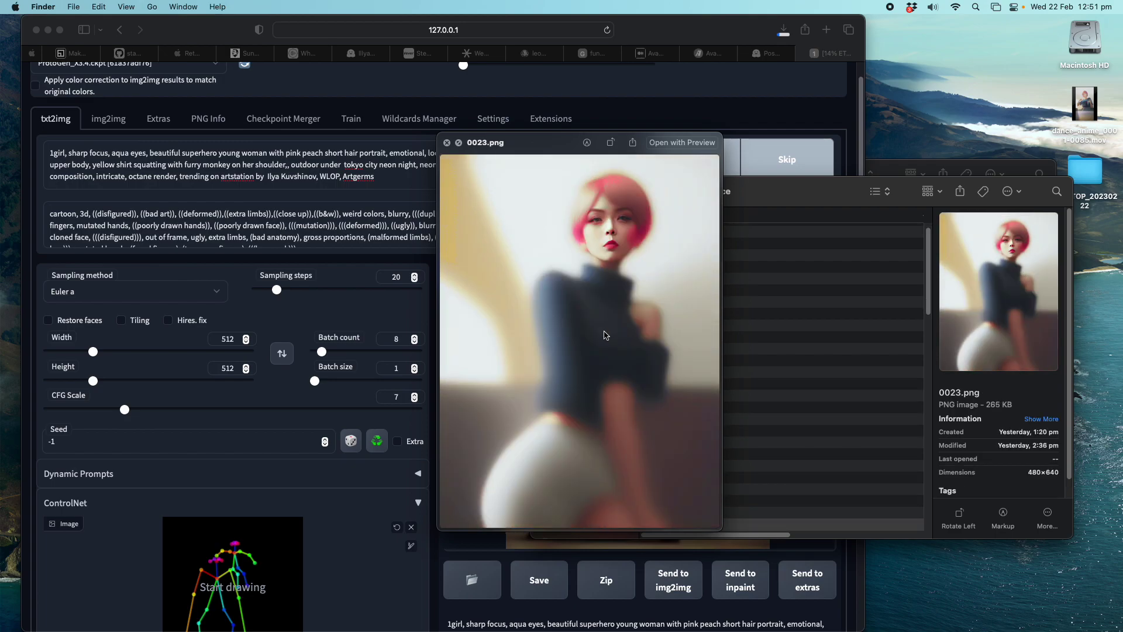
key(Down)
key(Down)
key(Down)
key(Down)
key(Down)
key(Down)
key(Down)
key(Down)
key(Down)
key(Down)
key(Down)
key(Down)
key(Down)
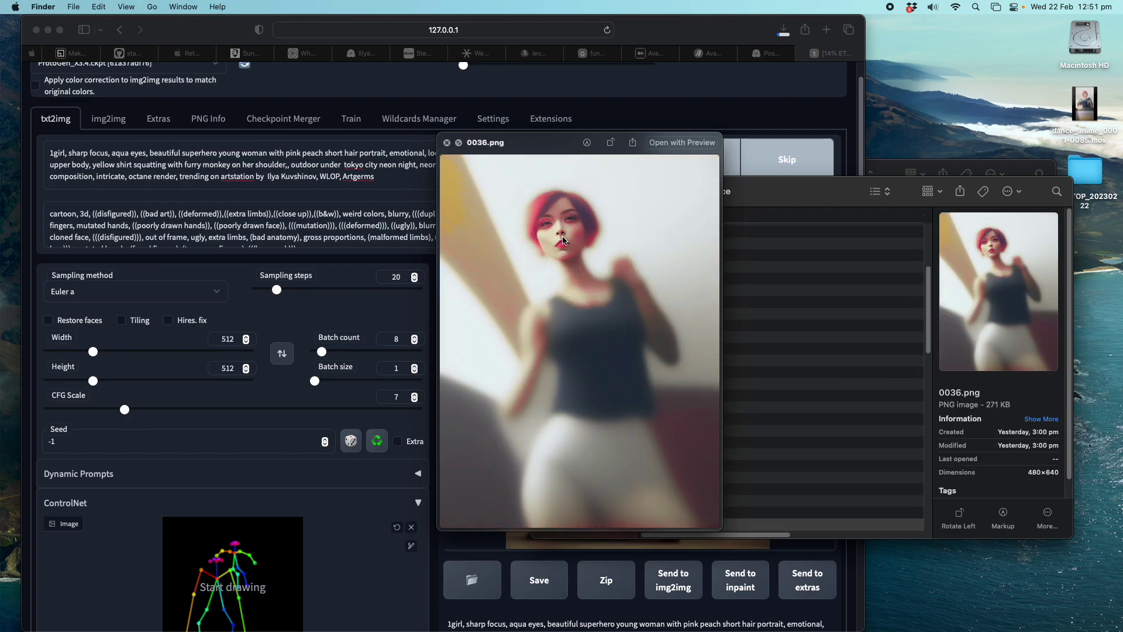
key(Down)
key(Down)
key(Down)
key(Down)
key(Down)
key(Down)
key(Down)
key(Down)
key(Down)
key(Down)
key(Down)
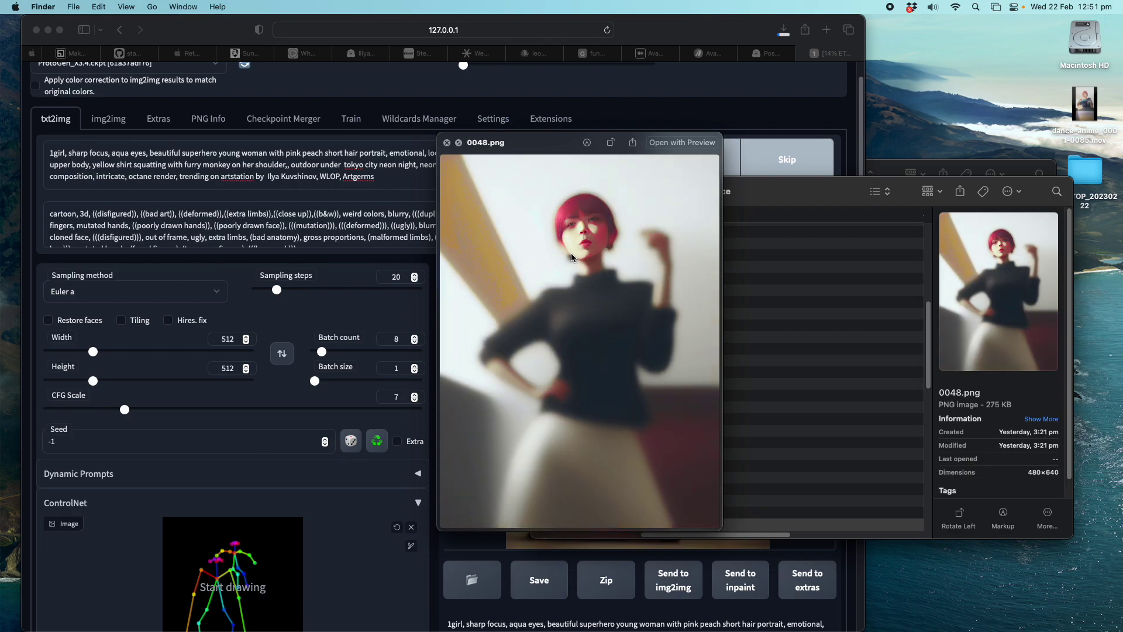
key(Down)
key(Down)
key(Down)
key(Down)
key(Down)
key(Down)
key(Down)
key(Down)
key(Down)
key(Down)
key(Down)
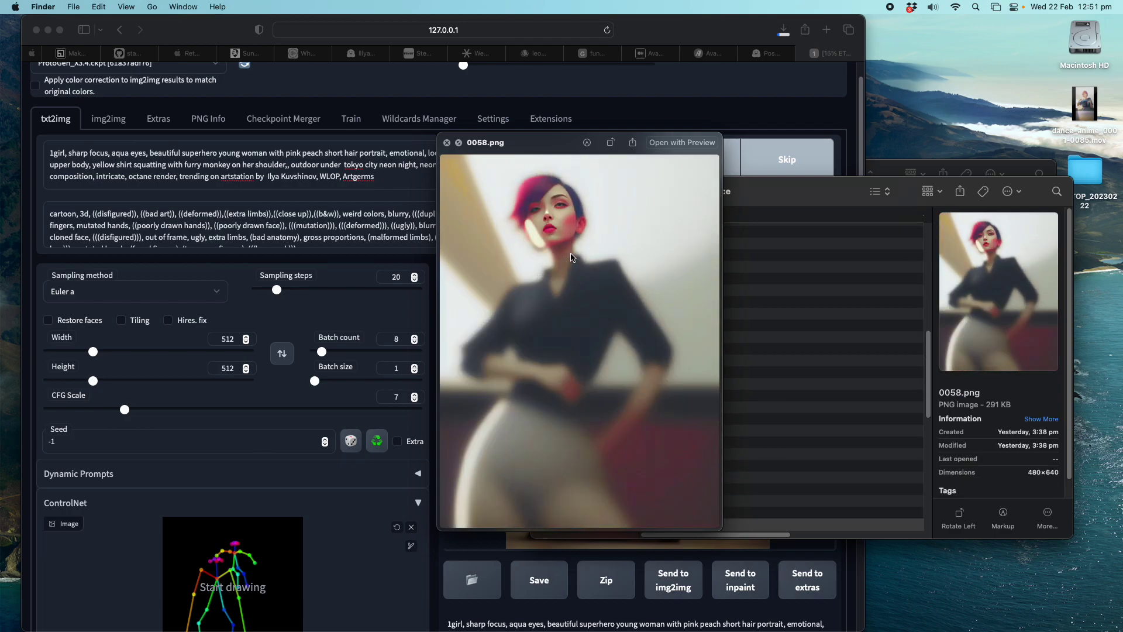
key(Down)
key(Down)
key(Down)
key(Down)
key(Down)
key(Down)
key(Down)
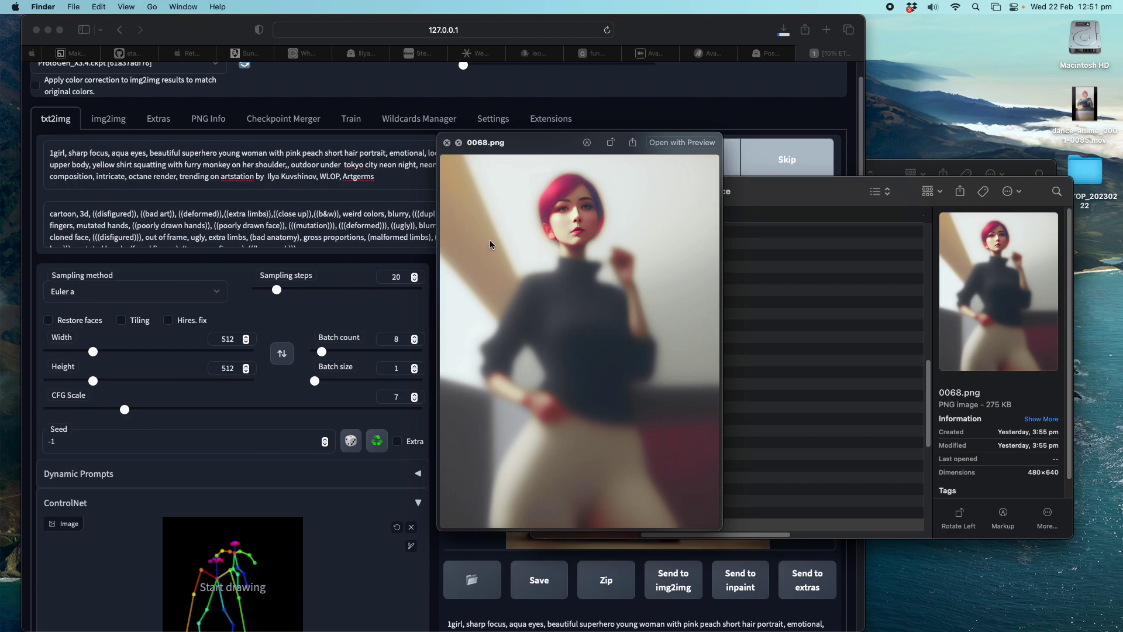
key(Down)
key(Down)
key(Down)
key(Down)
key(Down)
key(Down)
key(Down)
key(Down)
key(Down)
key(Down)
key(Down)
key(Down)
key(Down)
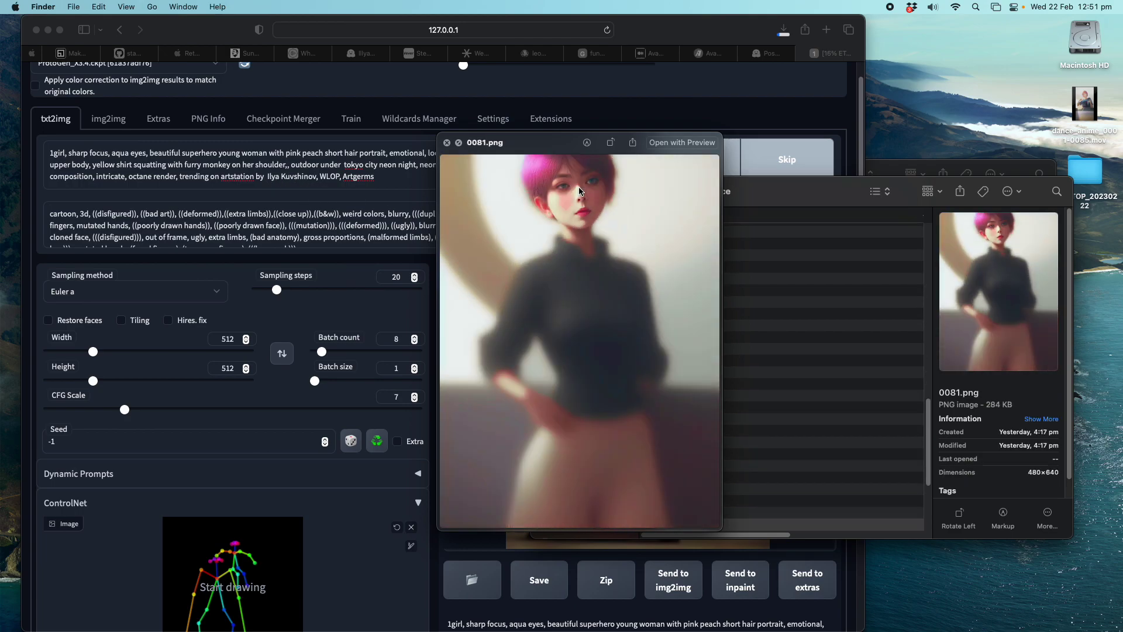
key(Up)
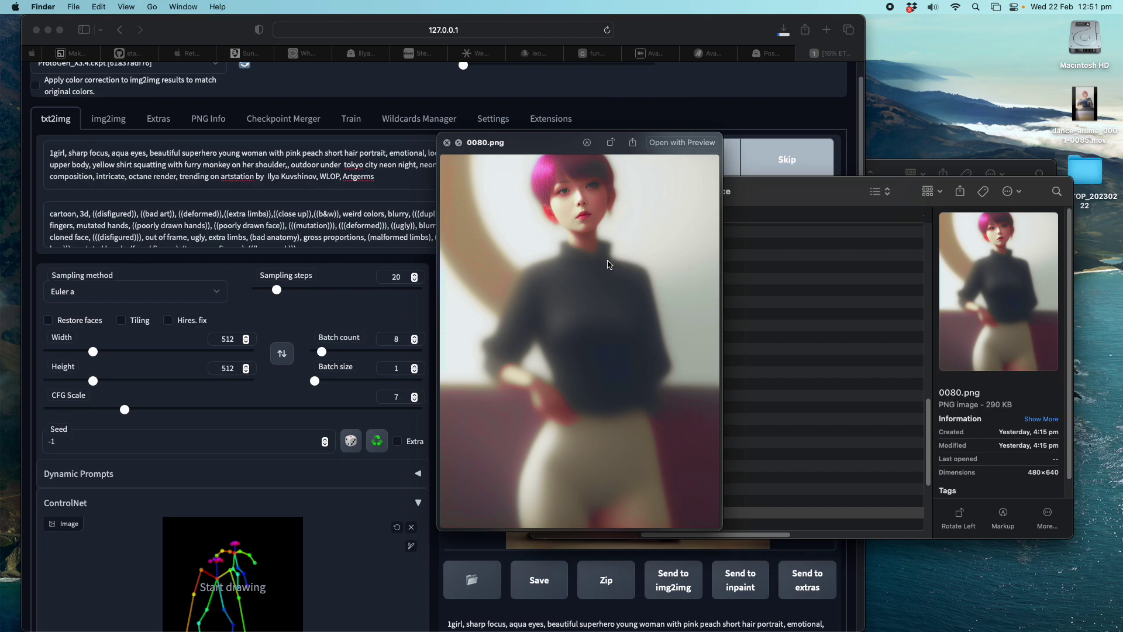
key(Down)
key(Down)
key(Down)
key(Down)
key(Down)
key(Down)
key(Down)
key(Down)
key(Down)
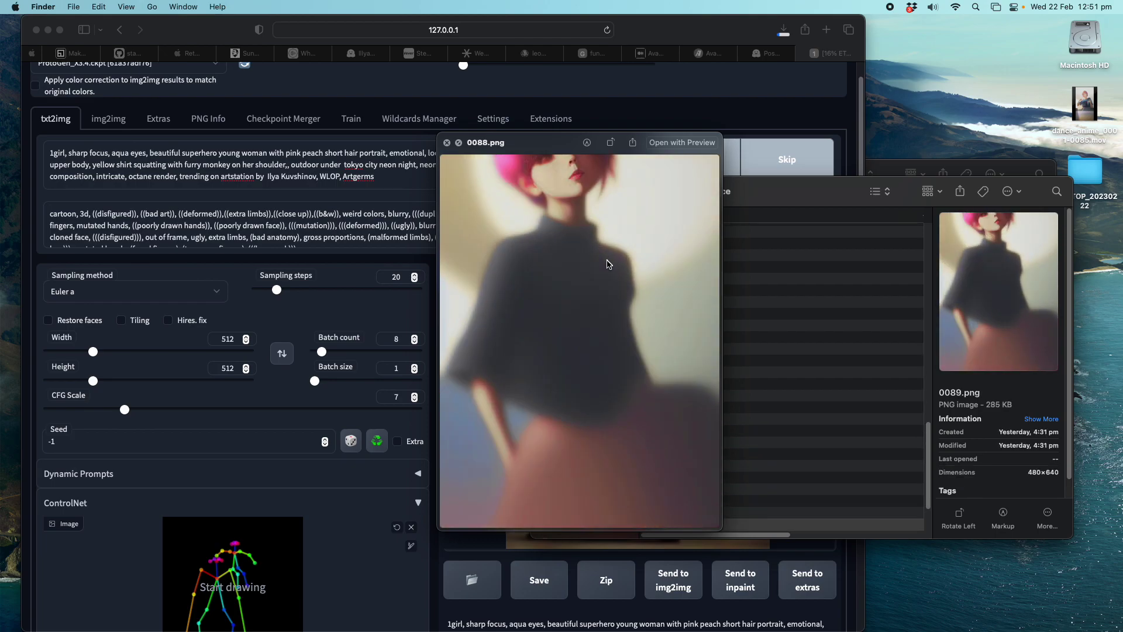
key(Up)
key(Up)
key(Up)
key(Up)
key(Up)
key(Up)
key(Up)
key(Up)
key(Up)
key(Up)
key(Up)
key(Up)
key(Up)
key(Up)
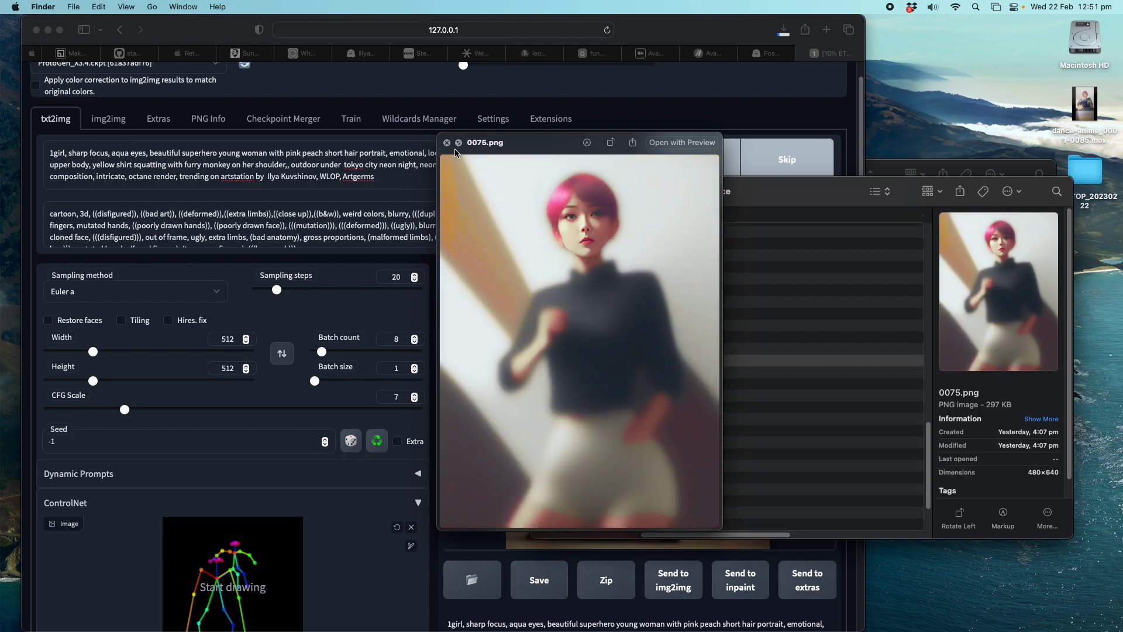
click(447, 143)
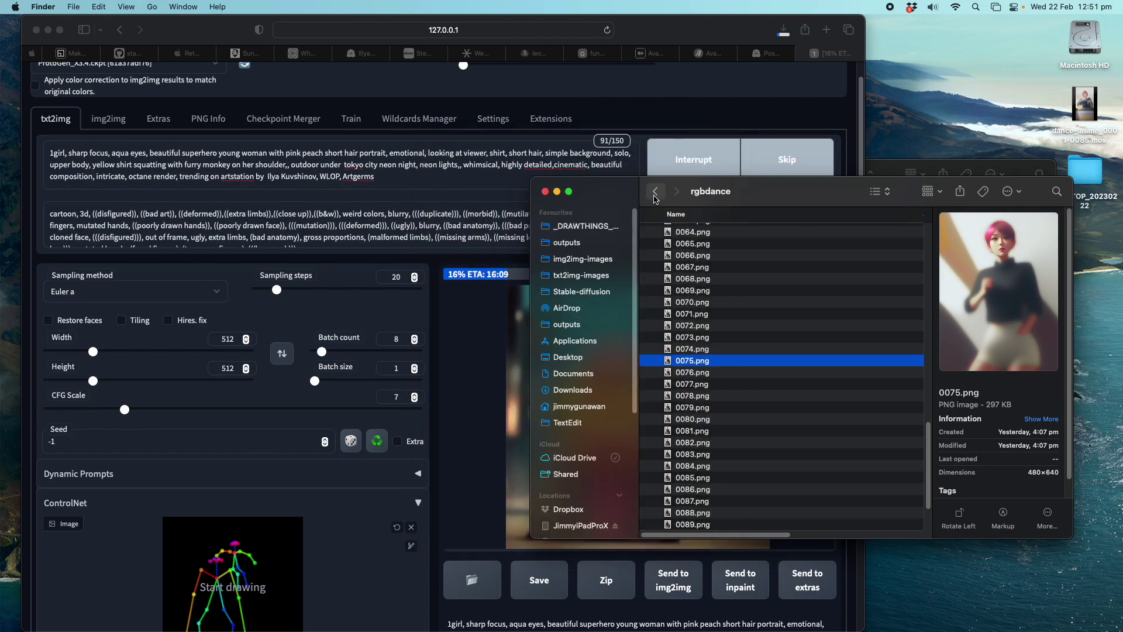
Step: Widen Finder, open the rgbdance folder, collapse output copy 3 and expand output copy 4
drag(532, 180, 368, 174)
click(492, 187)
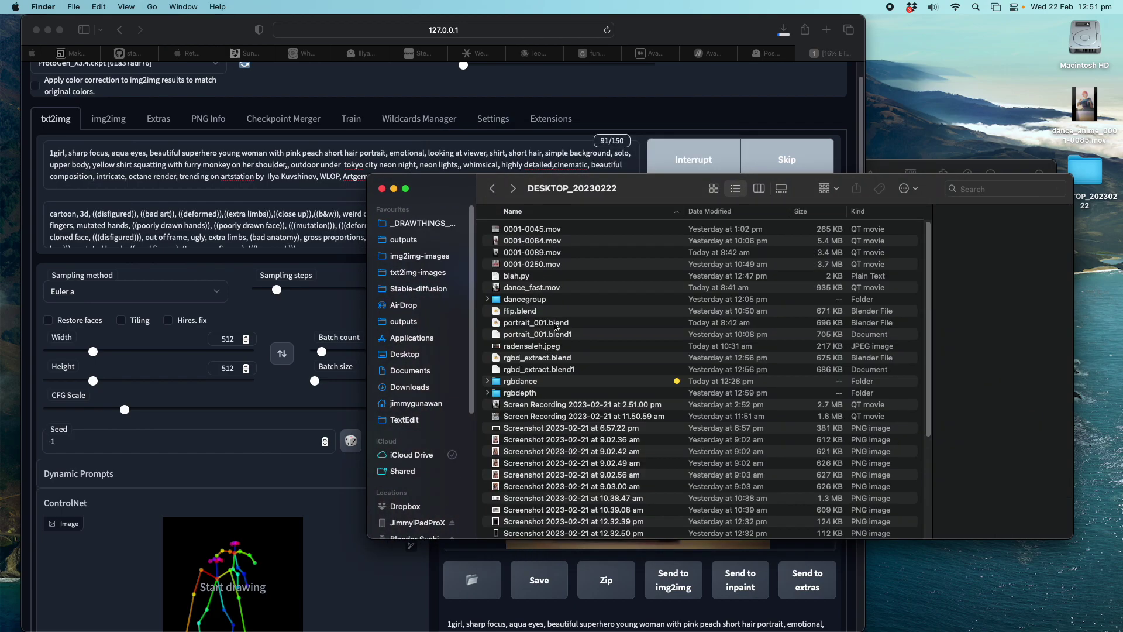
double_click(520, 381)
scroll(515, 304, up, 3)
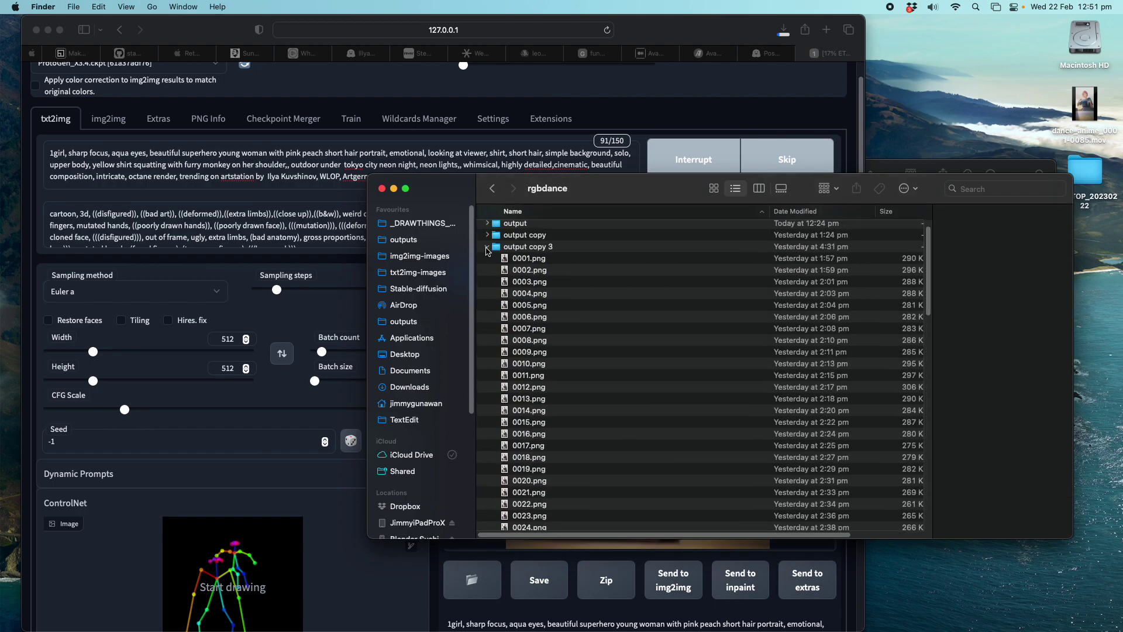
click(487, 248)
click(488, 275)
click(525, 276)
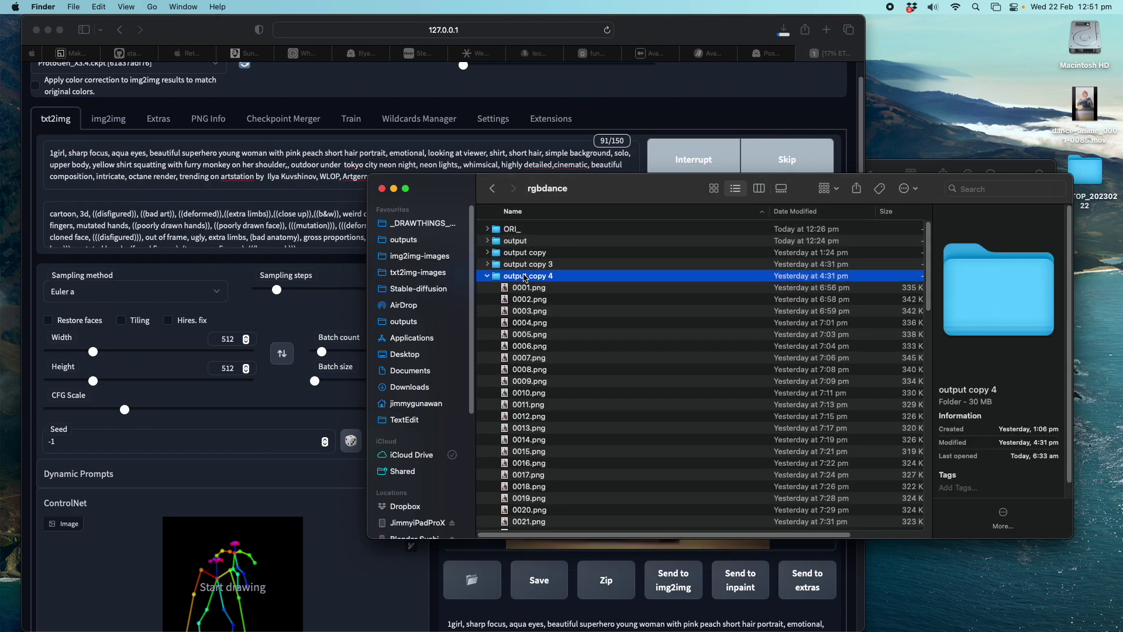
Step: Preview output copy 4 frames in Quick Look from 0001.png to 0072.png, then close it
key(Down)
key(Down)
key(Up)
key(space)
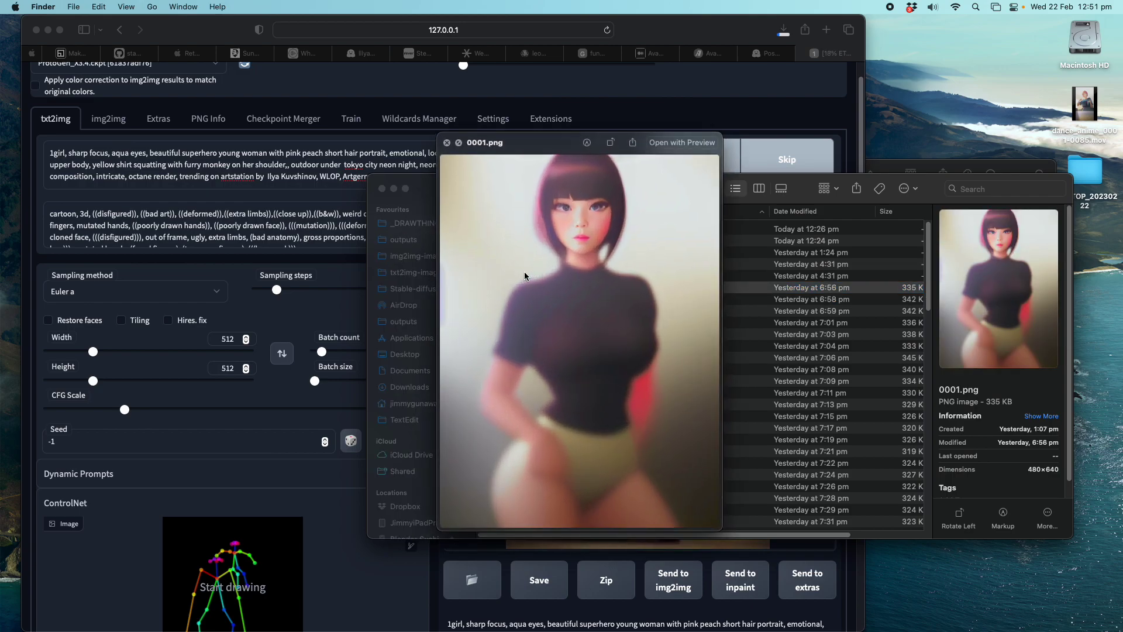
key(Down)
key(Down)
key(Down)
key(Down)
key(Down)
key(Down)
key(Down)
key(Down)
key(Down)
key(Down)
key(Down)
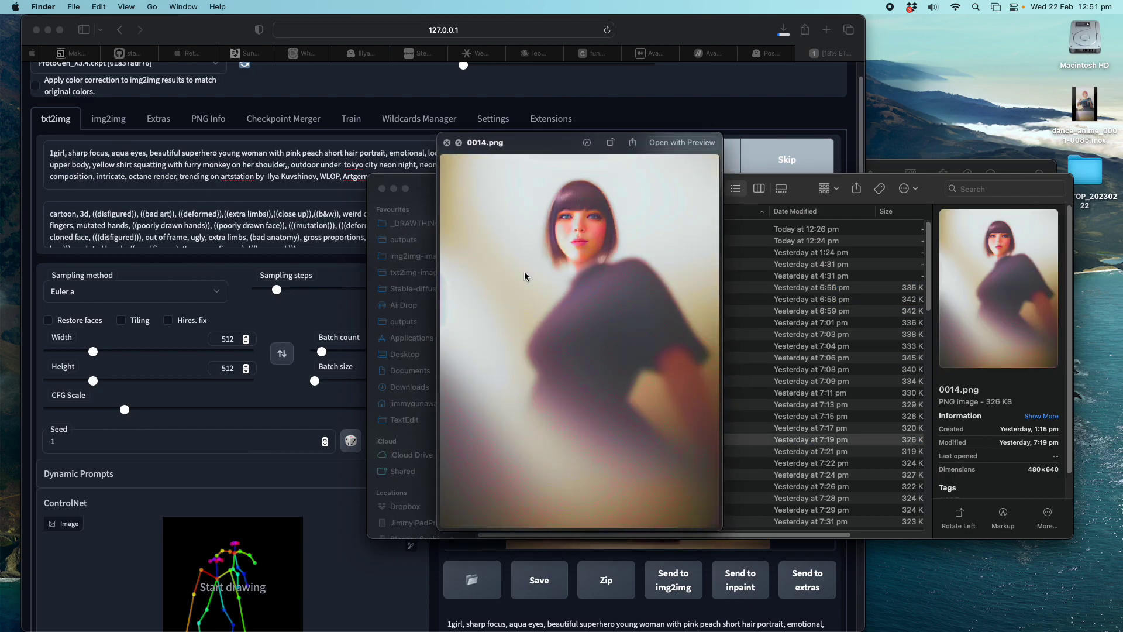
key(Down)
key(Down)
key(Down)
key(Down)
key(Down)
key(Down)
key(Down)
key(Down)
key(Down)
key(Down)
key(Down)
key(Down)
key(Down)
key(Down)
key(Down)
key(Down)
key(Down)
key(Down)
key(Down)
key(Down)
key(Down)
key(Down)
key(Down)
key(Down)
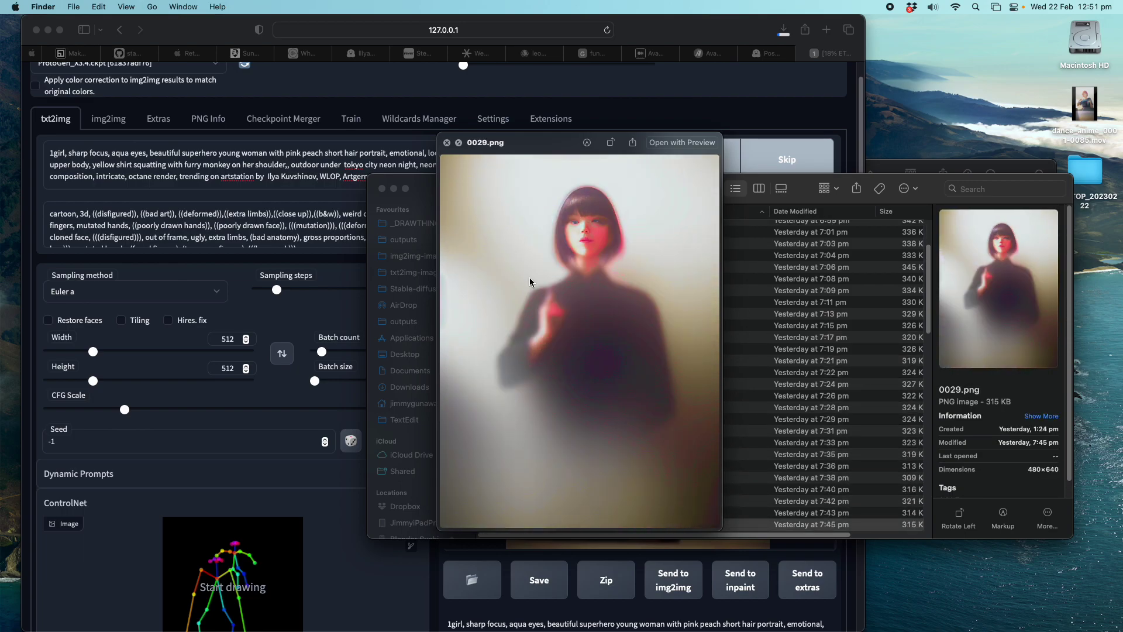
key(Down)
key(Down)
key(Down)
key(Down)
key(Down)
key(Down)
key(Down)
key(Down)
key(Down)
key(Down)
key(Down)
key(Down)
key(Down)
key(Down)
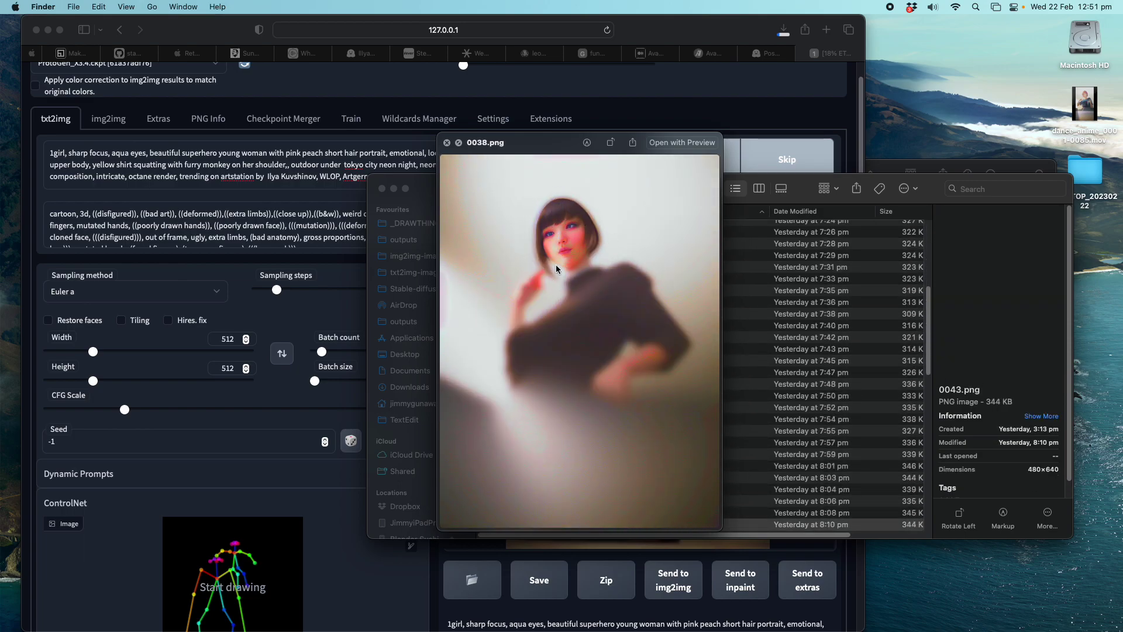
key(Down)
key(Down)
key(Down)
key(Down)
key(Down)
key(Down)
key(Down)
key(Down)
key(Down)
key(Down)
key(Down)
key(Down)
key(Down)
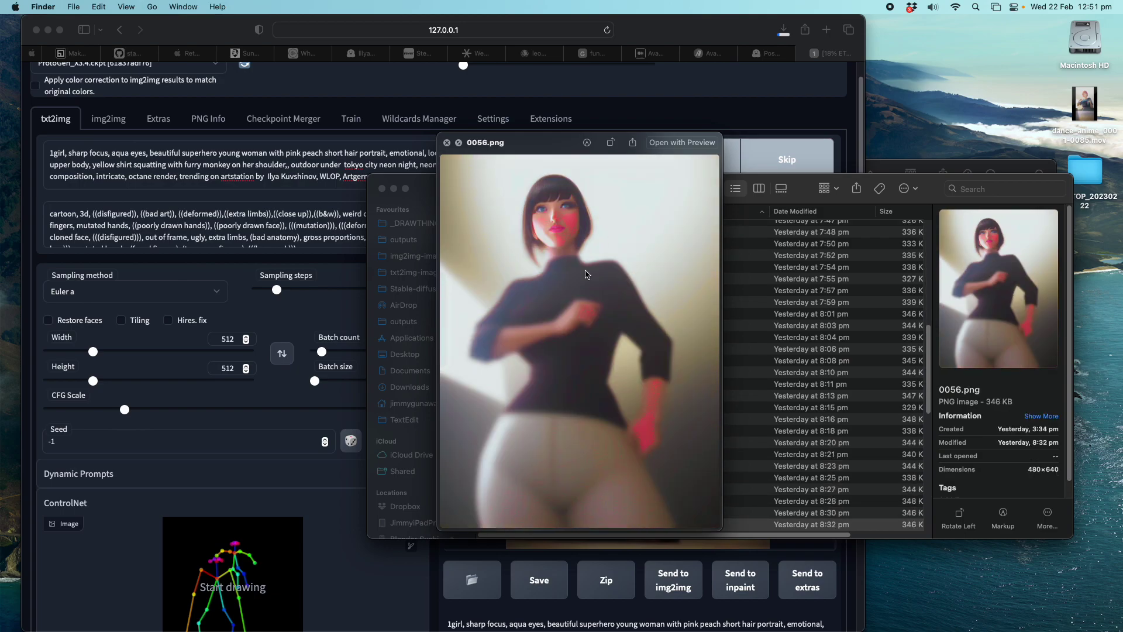
key(Down)
key(Down)
key(Down)
key(Down)
key(Down)
key(Down)
key(Down)
key(Down)
key(Down)
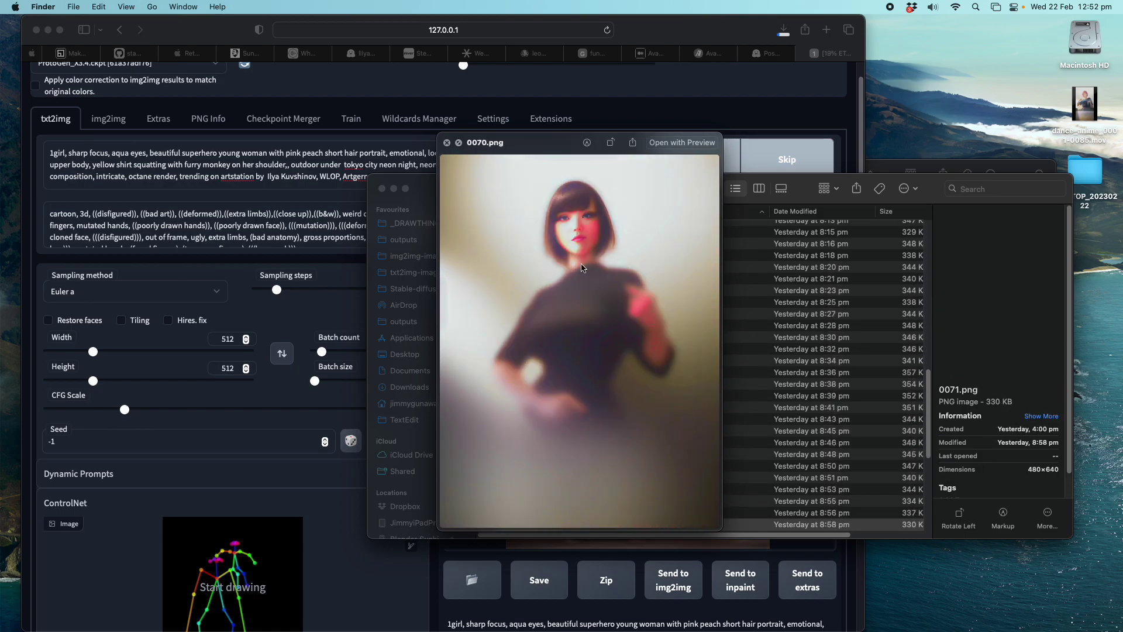
click(448, 143)
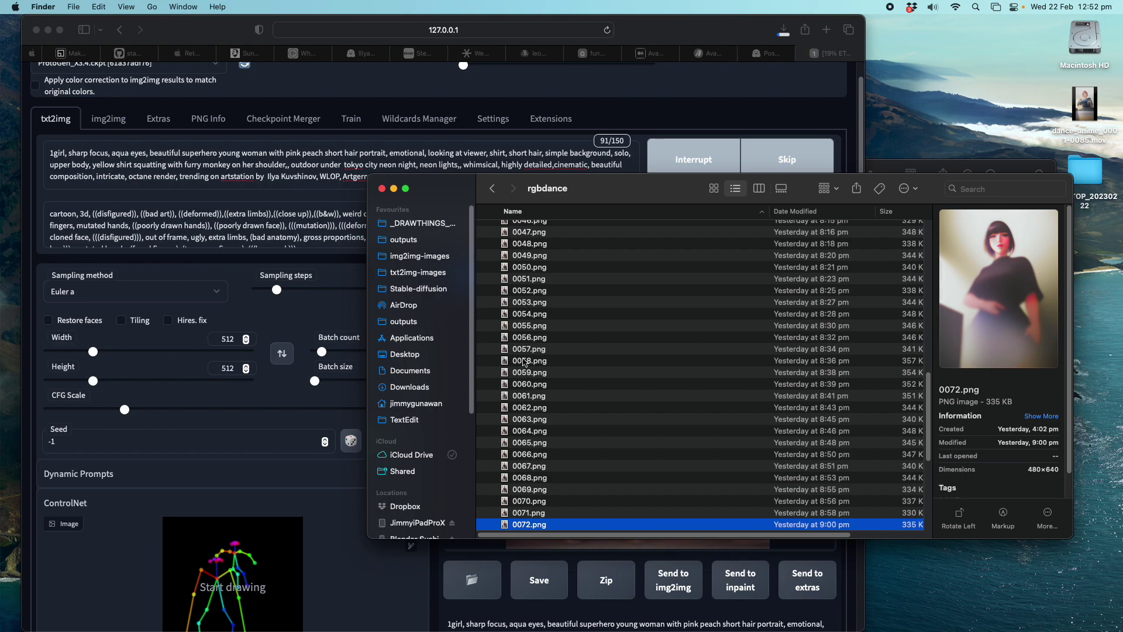
Step: Collapse output copy 4 and step through output copy 5 frames from 0001.png to 0057.png
scroll(509, 295, up, 15)
click(487, 276)
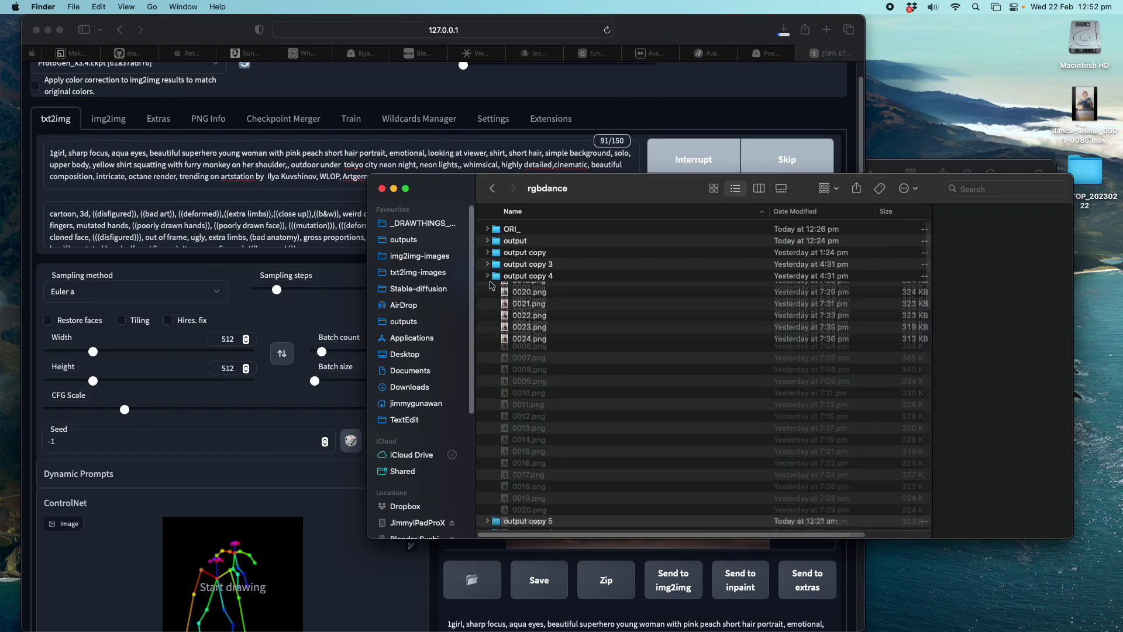
click(541, 301)
key(Down)
key(Down)
key(Down)
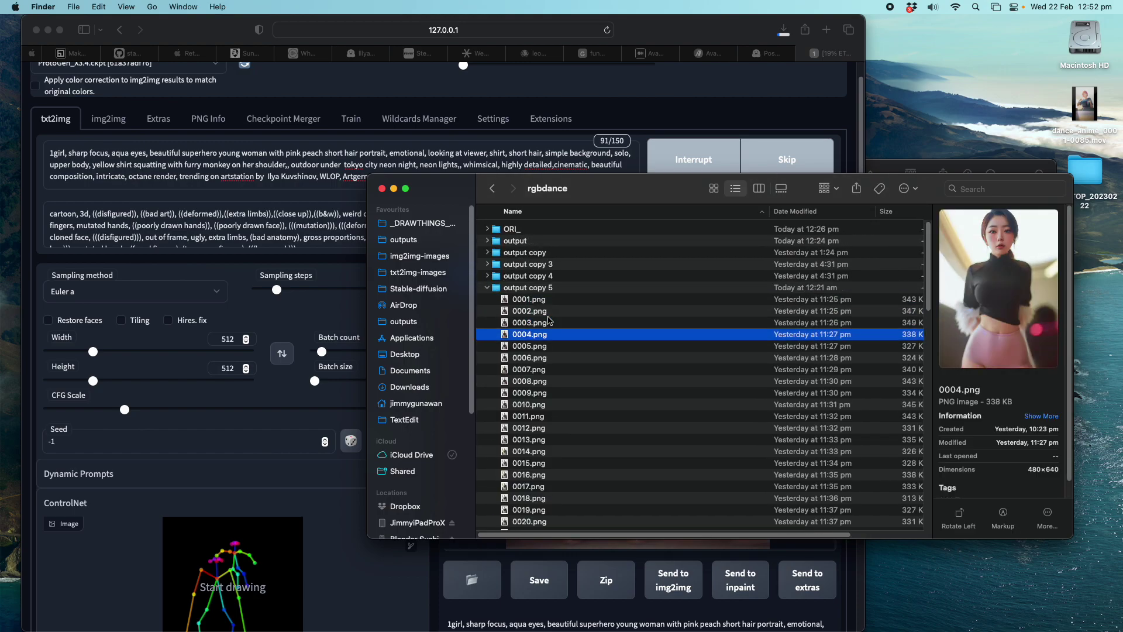
key(Up)
key(Up)
key(Down)
key(Down)
key(Down)
key(Down)
key(Down)
key(Down)
key(Down)
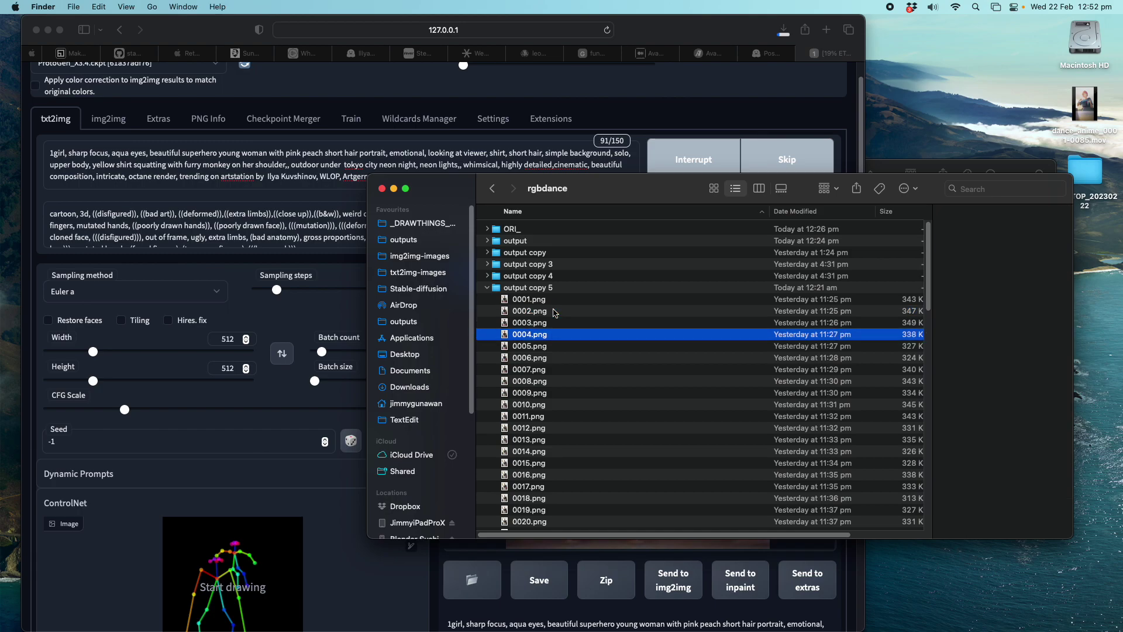
key(Down)
key(Down)
key(Down)
key(Down)
key(Down)
key(Down)
key(Down)
key(Down)
key(Down)
key(Down)
key(Down)
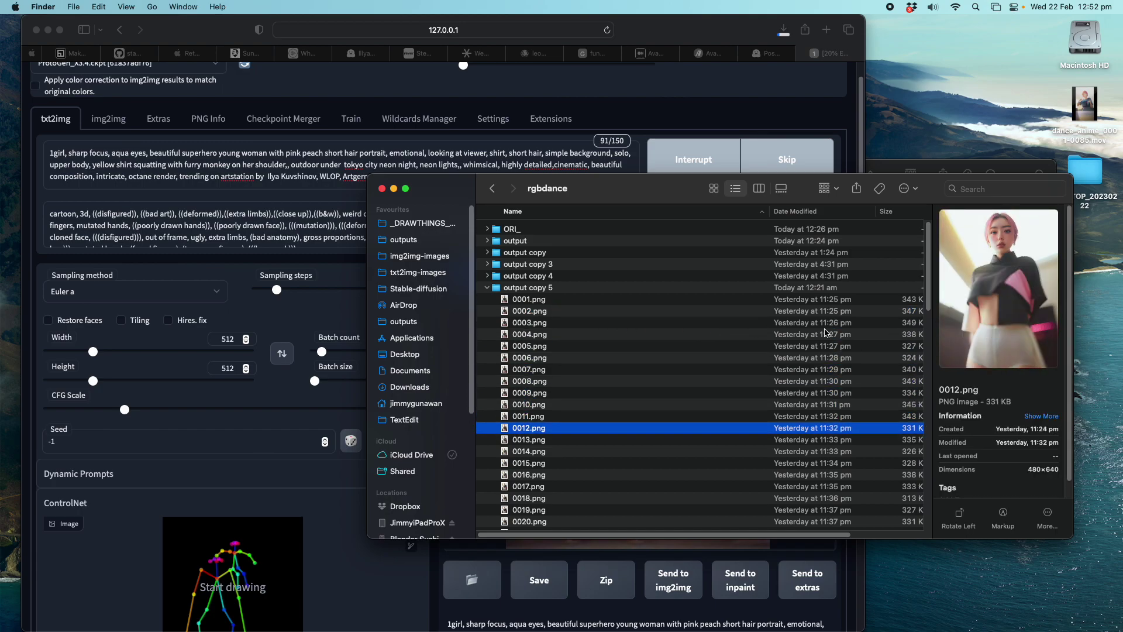
key(Down)
key(Down)
key(Down)
key(Down)
key(Down)
key(Down)
key(Down)
key(Down)
key(Down)
key(Down)
key(Down)
key(Down)
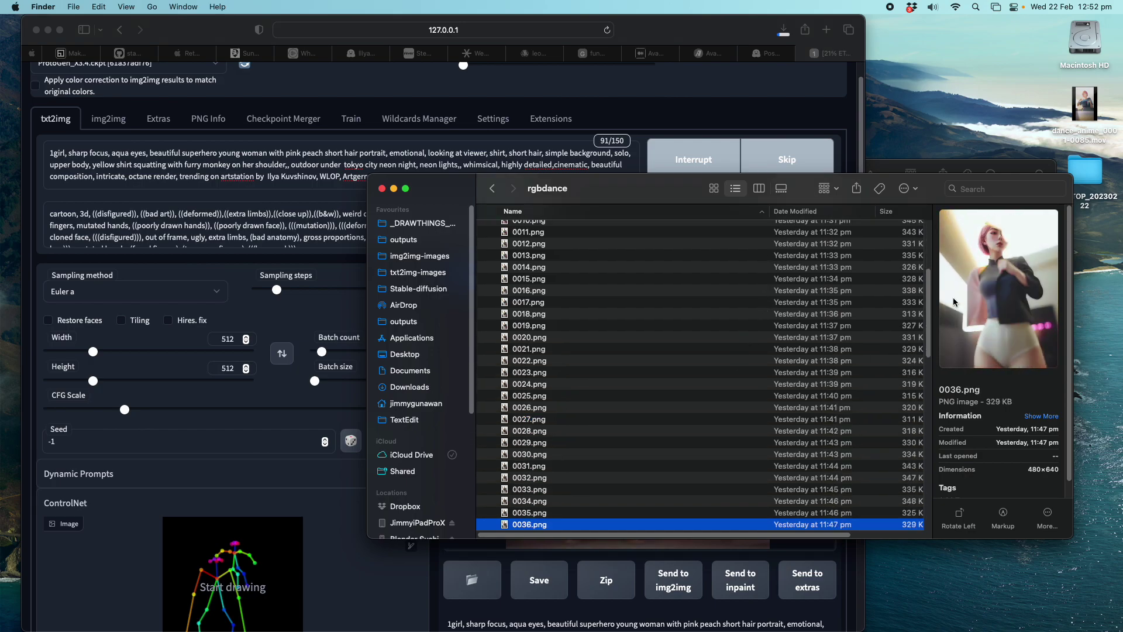
key(Down)
key(Down)
key(Down)
key(Down)
key(Down)
key(Down)
key(Down)
key(Down)
key(Down)
key(Down)
key(Down)
key(Down)
key(Down)
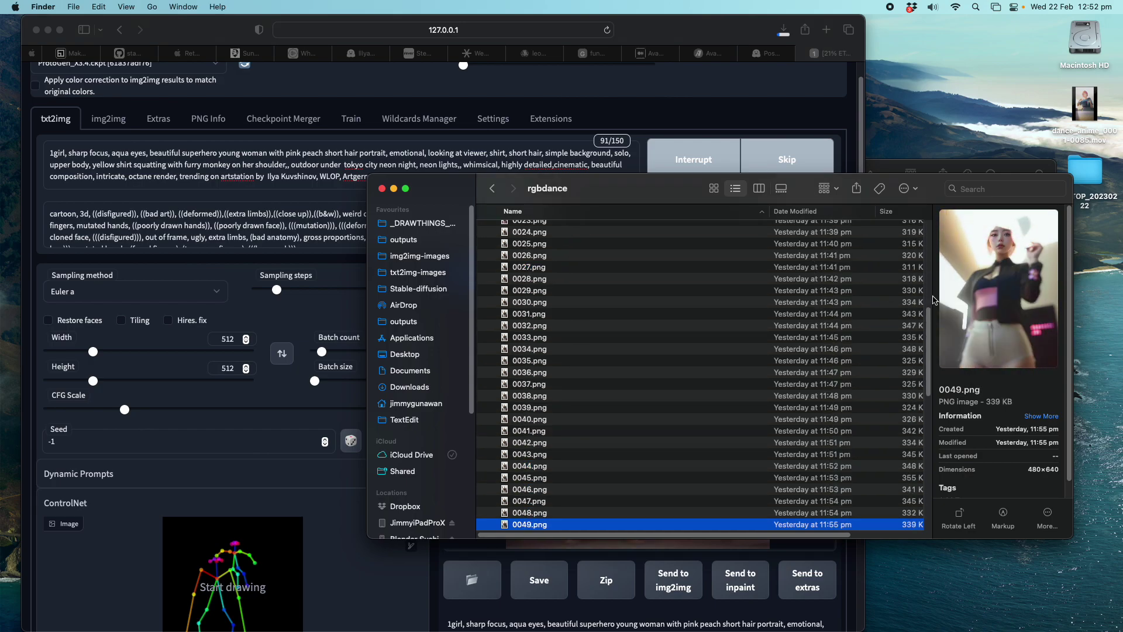
key(Down)
key(Down)
key(Down)
key(Down)
key(Down)
key(Down)
key(Down)
key(Down)
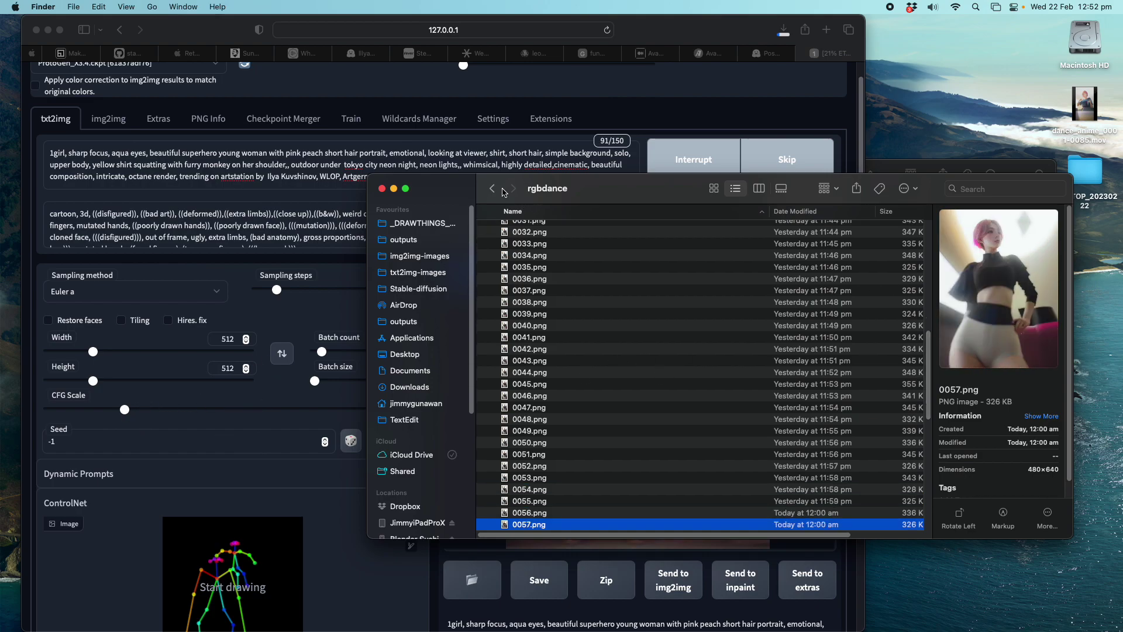
Step: Move the Finder window aside to check WebUI progress, restore it and advance to 0064.png
drag(458, 192, 466, 544)
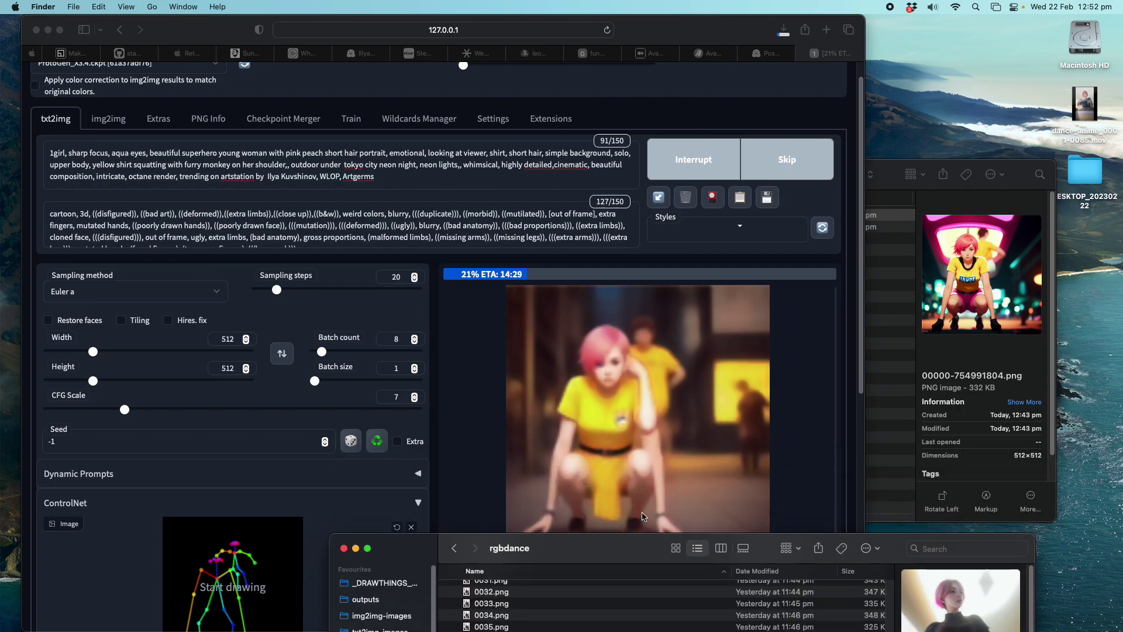
drag(634, 552, 644, 138)
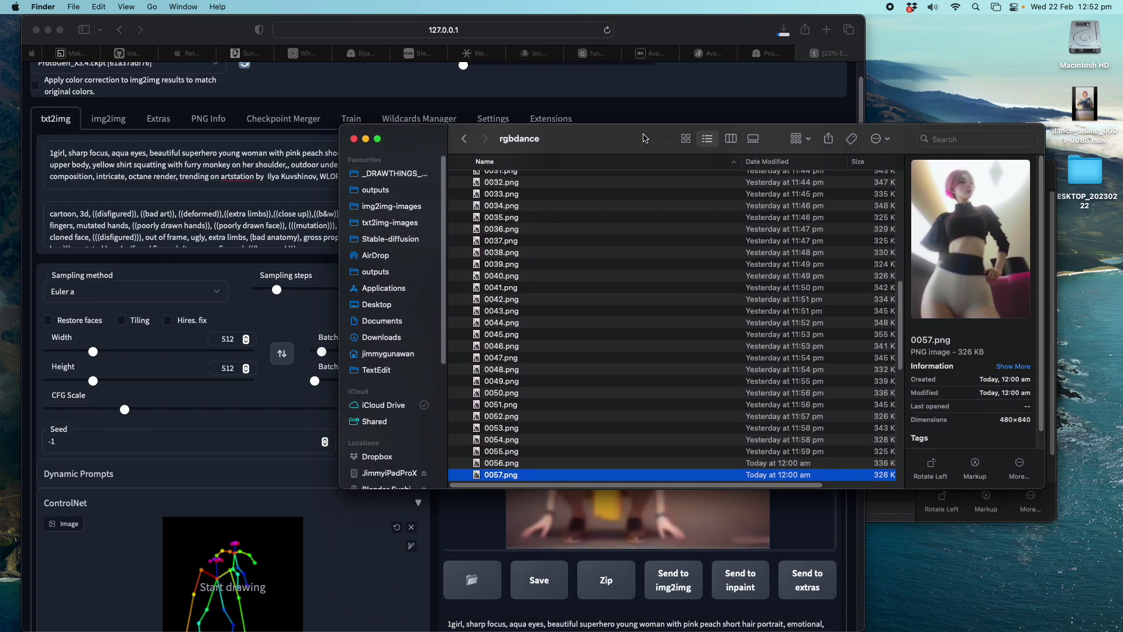
key(Down)
key(Down)
key(Down)
key(Down)
key(Down)
key(Down)
key(Down)
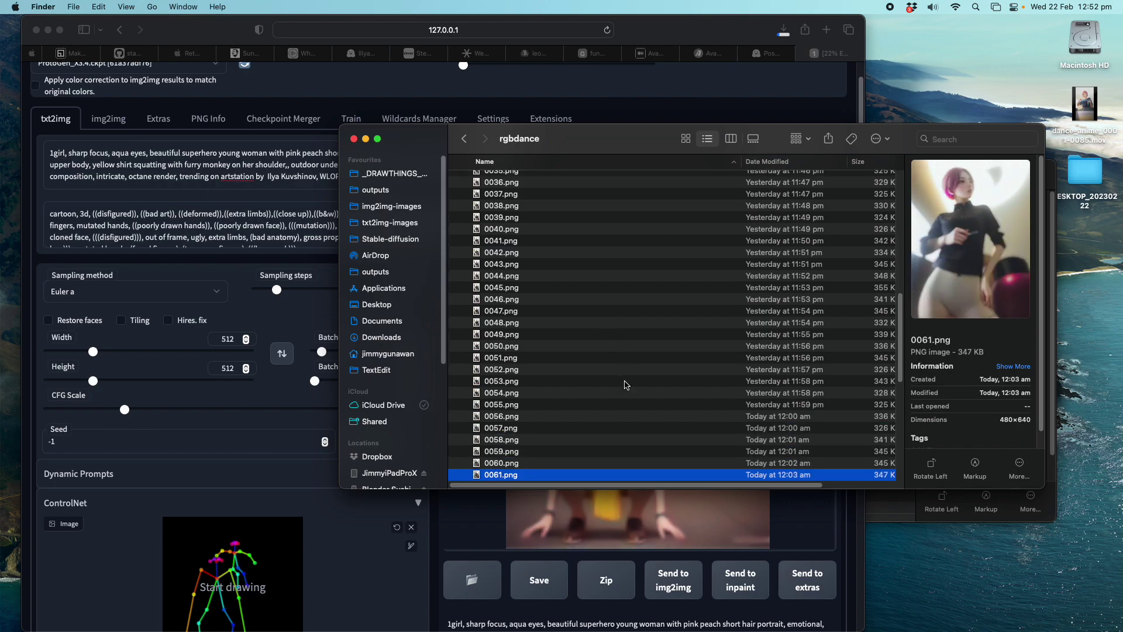
scroll(592, 339, up, 15)
Step: Play output copy 5 in Quick Look from 0001.png through the last frame, 0089.png
click(554, 251)
key(space)
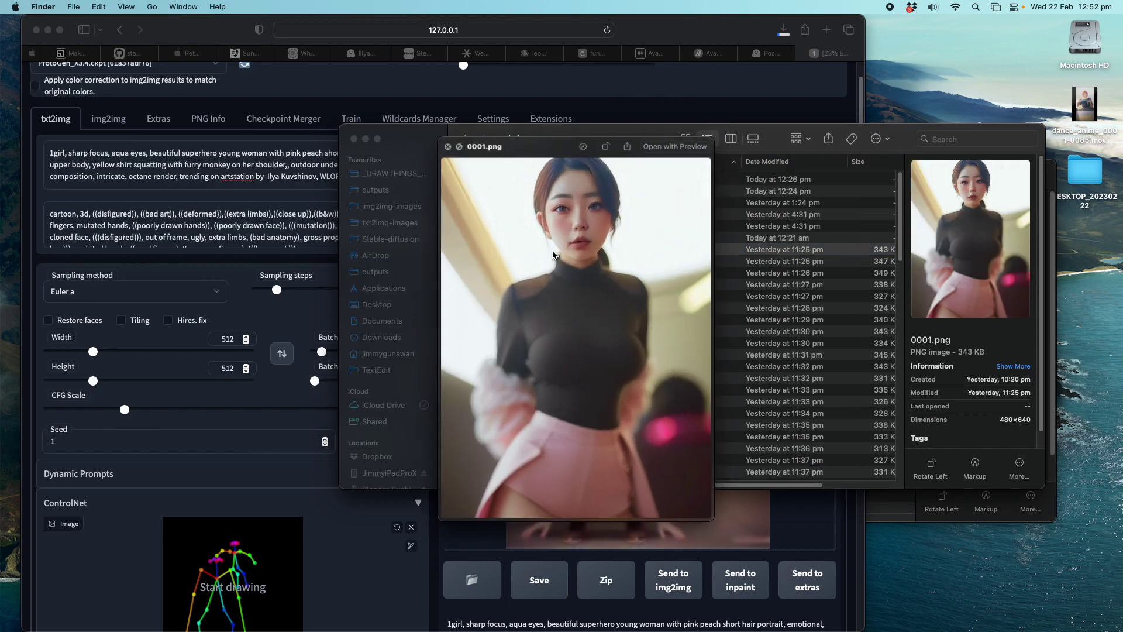
key(Down)
key(Down)
key(Down)
key(Down)
key(Down)
key(Down)
key(Down)
key(Down)
key(Down)
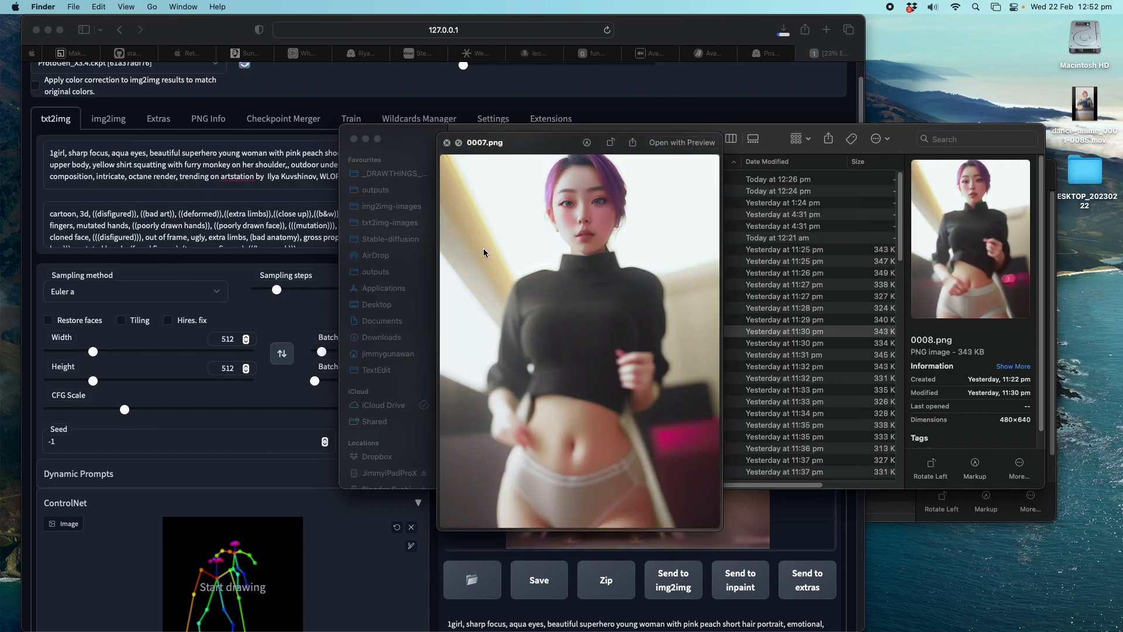
key(Down)
key(Down)
key(Down)
key(Down)
key(Down)
key(Down)
key(Down)
key(Down)
key(Down)
key(Down)
key(Down)
key(Down)
key(Down)
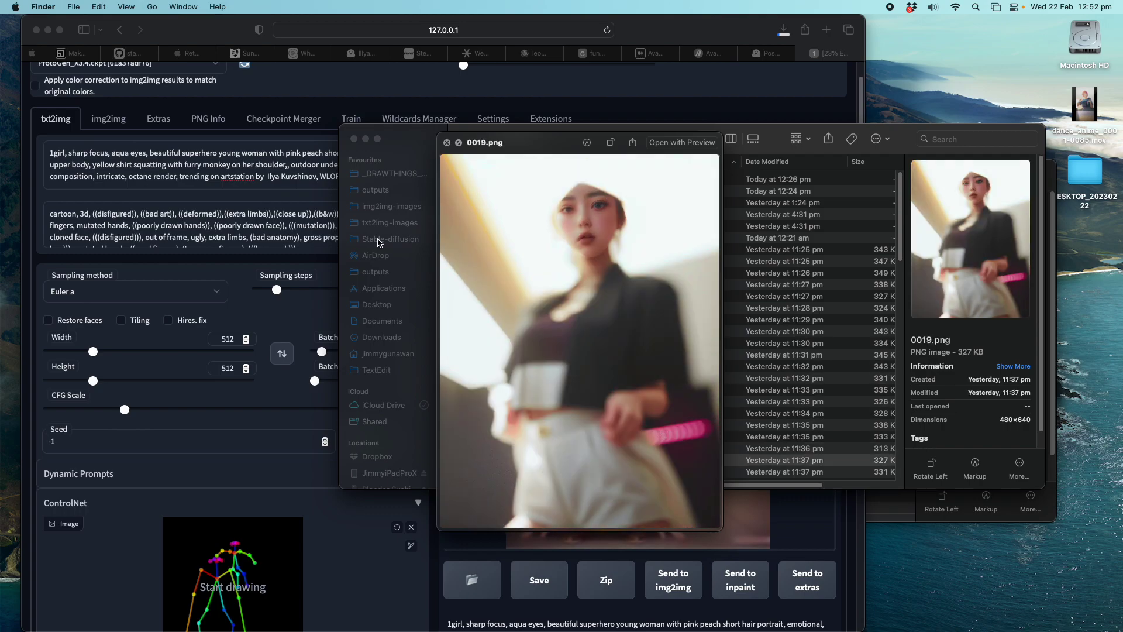
key(Down)
key(Down)
key(Down)
key(Down)
key(Down)
key(Down)
key(Down)
key(Down)
key(Down)
key(Down)
key(Down)
key(Down)
key(Down)
key(Down)
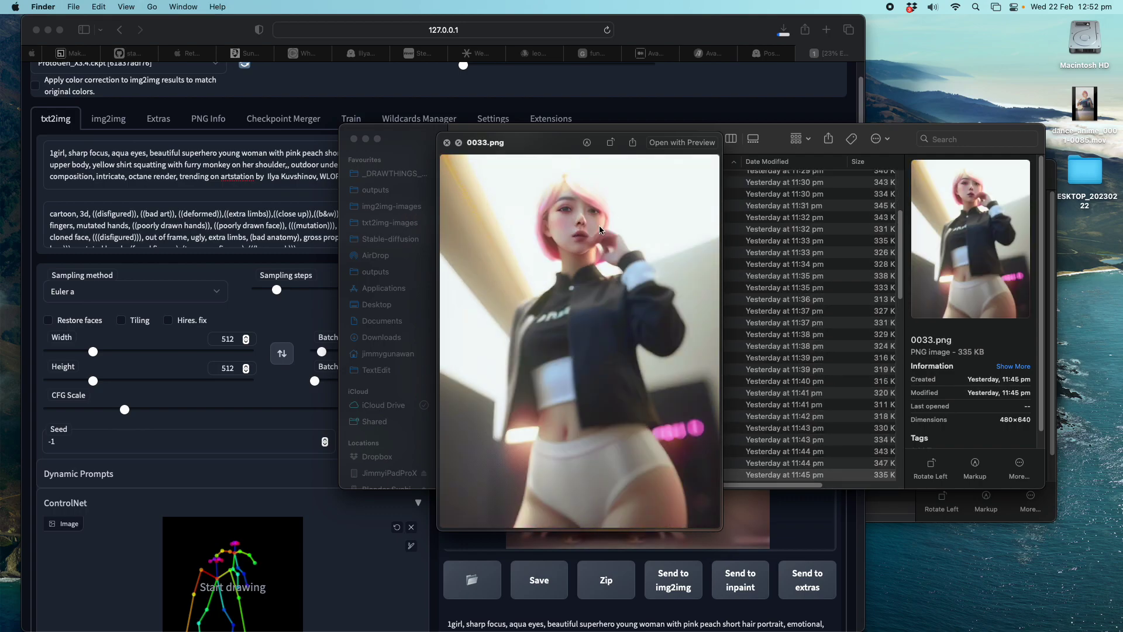
key(Down)
key(Down)
key(Down)
key(Down)
key(Down)
key(Down)
key(Down)
key(Down)
key(Down)
key(Down)
key(Down)
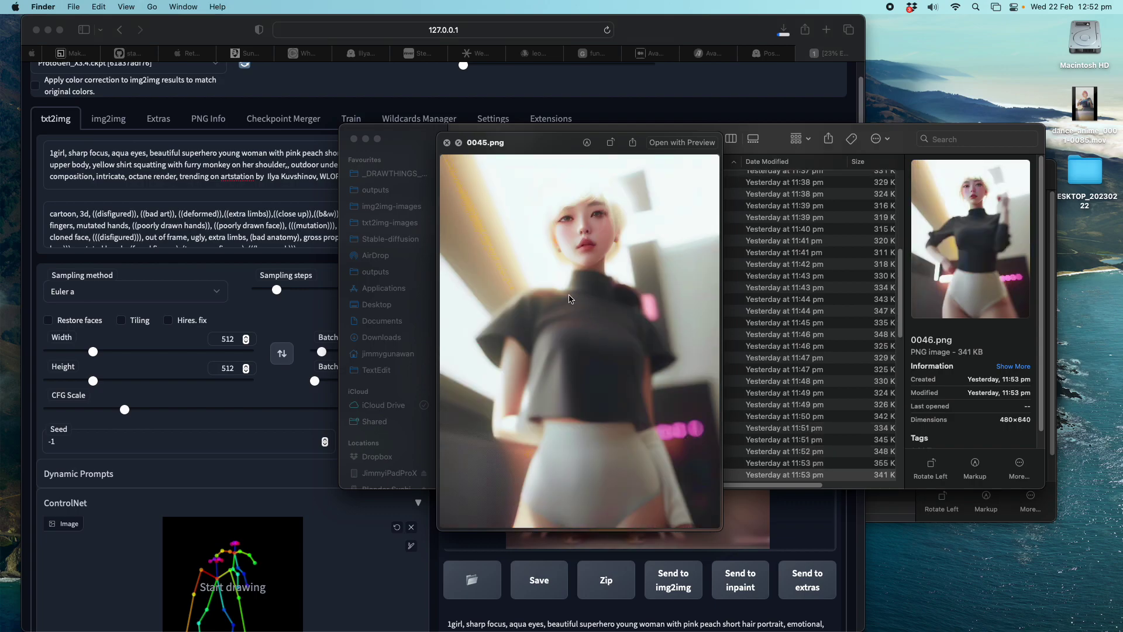
key(Down)
key(Down)
key(Down)
key(Down)
key(Down)
key(Down)
key(Down)
key(Down)
key(Down)
key(Down)
key(Down)
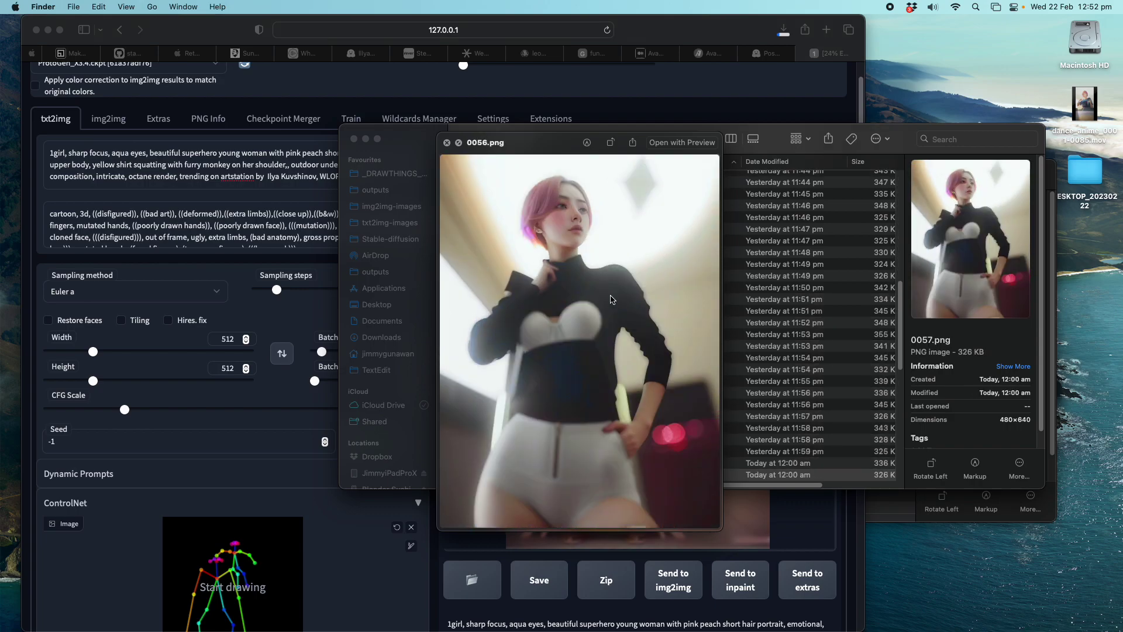
key(Down)
key(Down)
key(Down)
key(Down)
key(Down)
key(Down)
key(Down)
key(Down)
key(Down)
key(Down)
key(Down)
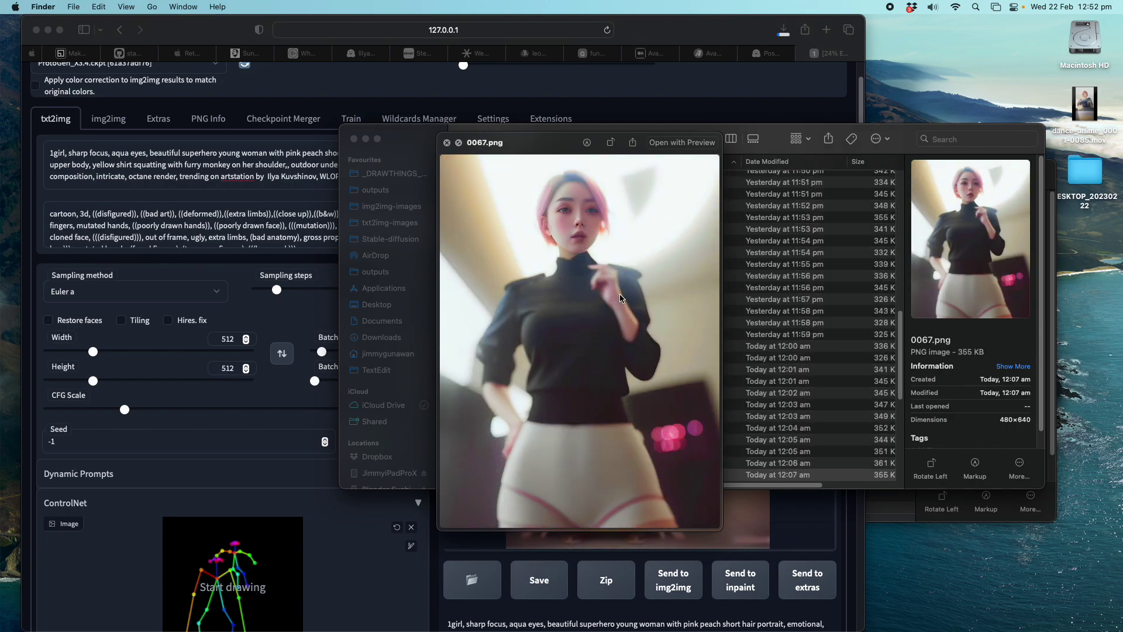
key(Down)
key(Down)
key(Down)
key(Down)
key(Down)
key(Down)
key(Down)
key(Down)
key(Down)
key(Down)
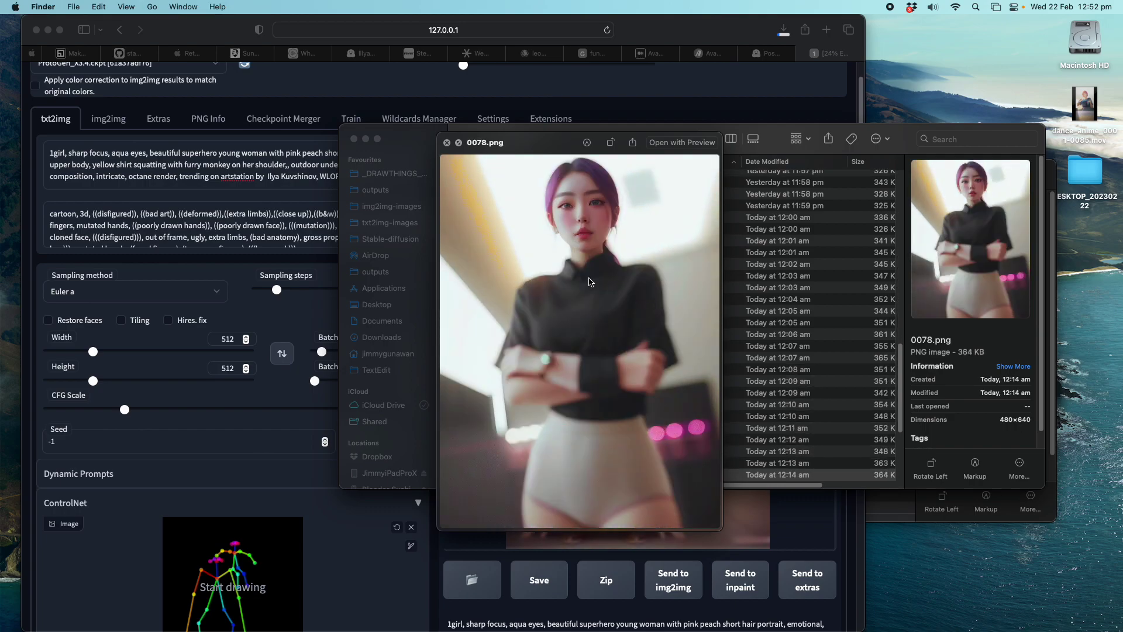
key(Down)
key(Down)
key(Down)
key(Down)
key(Down)
key(Down)
key(Down)
key(Down)
key(Down)
key(Down)
key(Down)
key(Down)
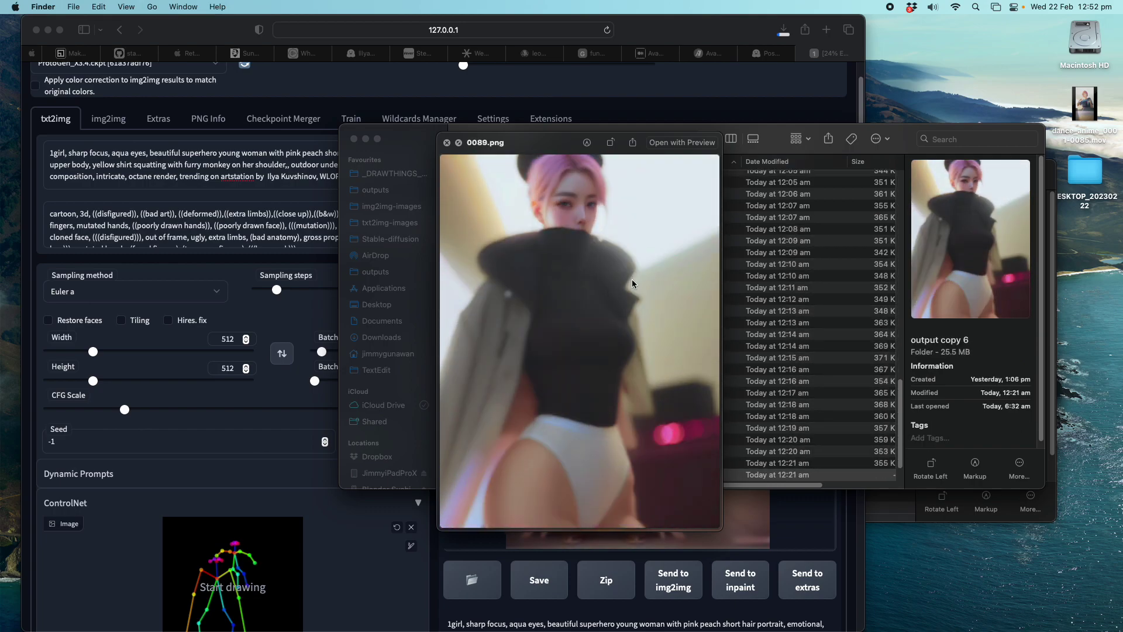
key(Up)
key(Up)
key(Up)
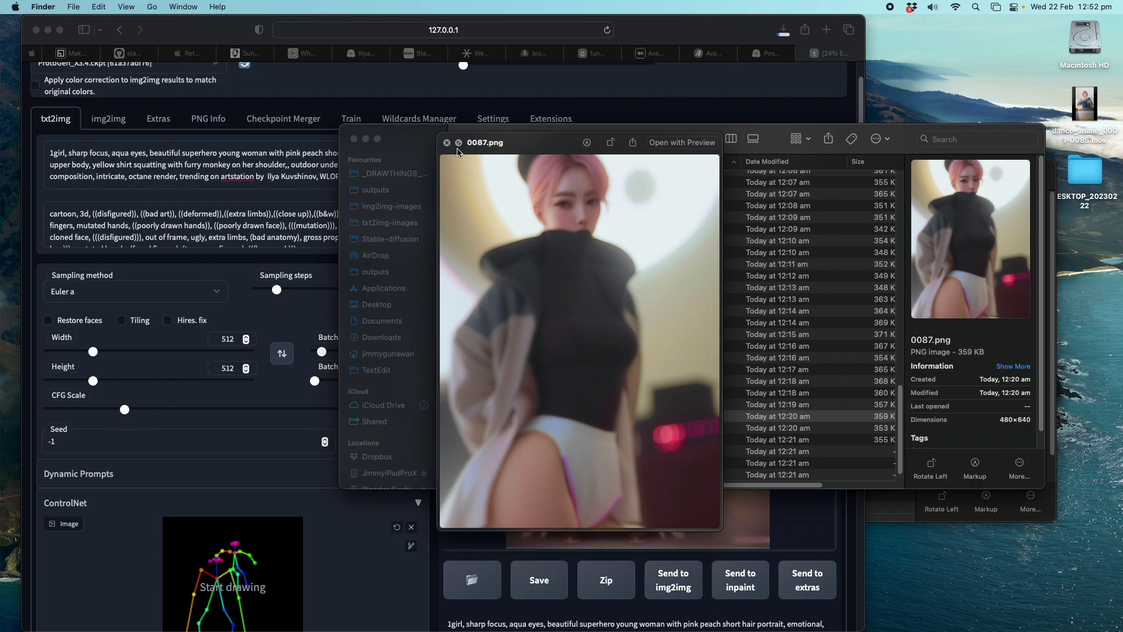
Step: Close Quick Look, sample the first frames of output copy 6, 7 and 8, and collapse each folder
click(447, 143)
scroll(527, 246, up, 10)
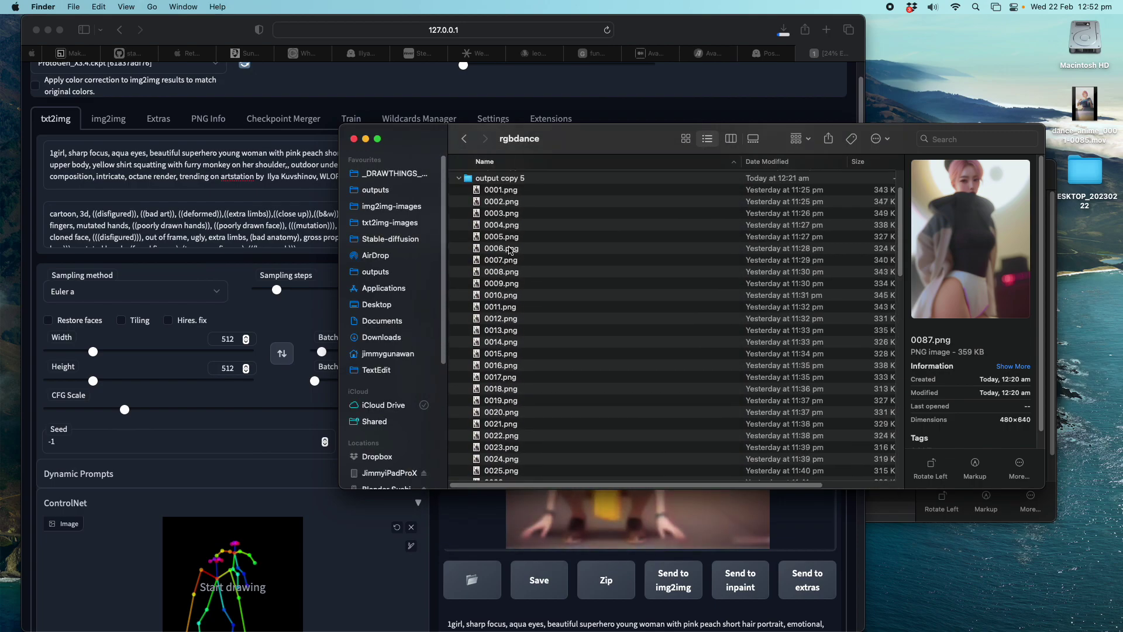
scroll(497, 245, up, 3)
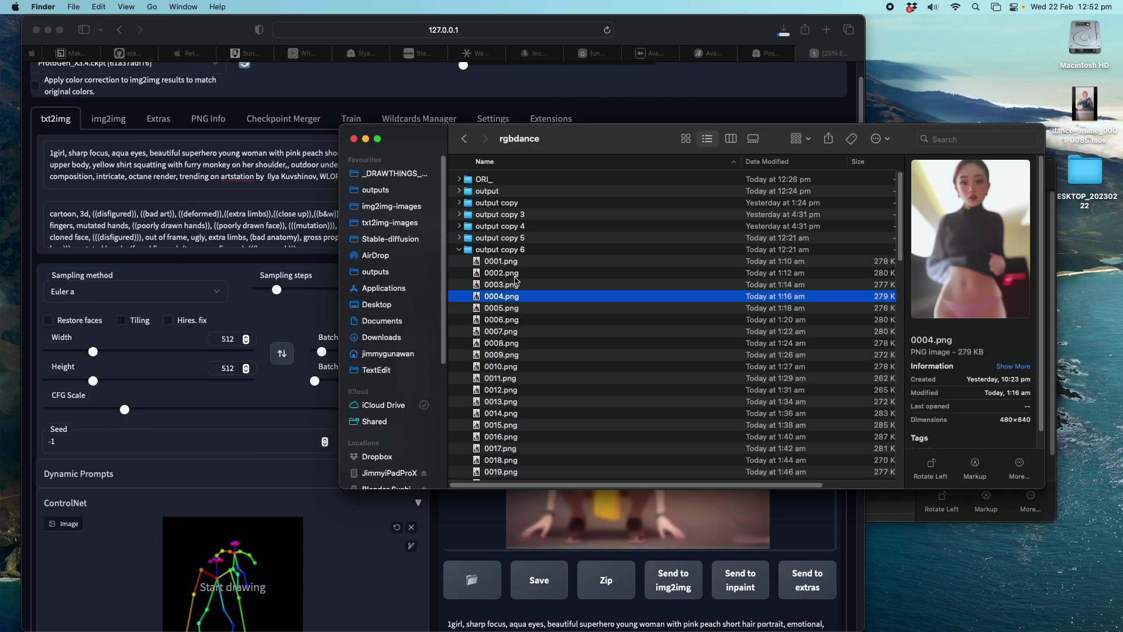
click(460, 250)
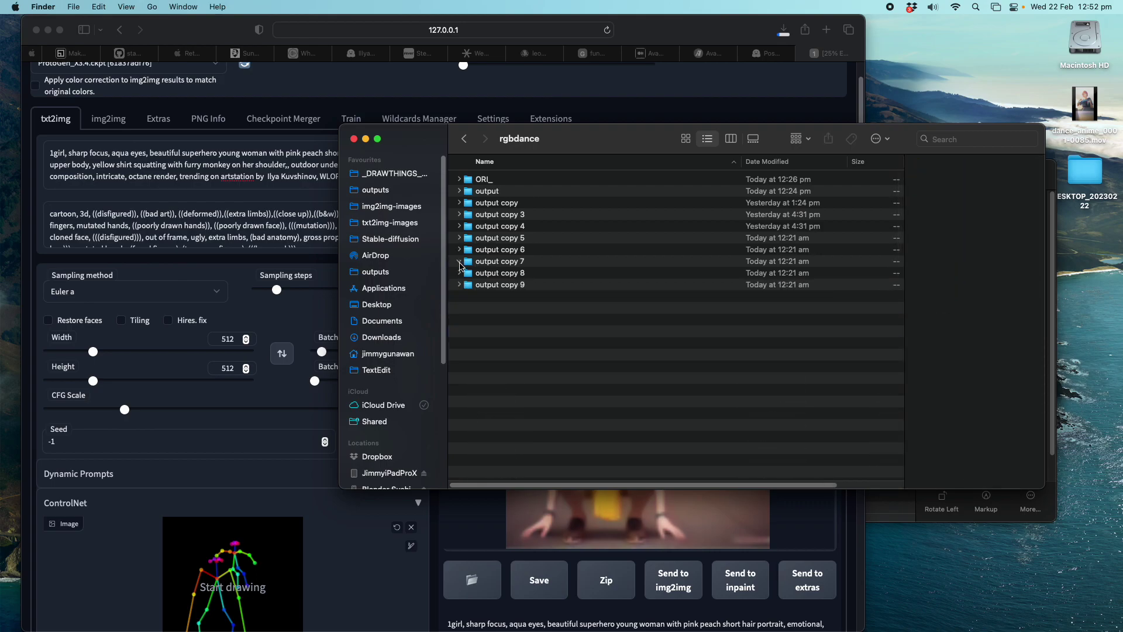
click(501, 276)
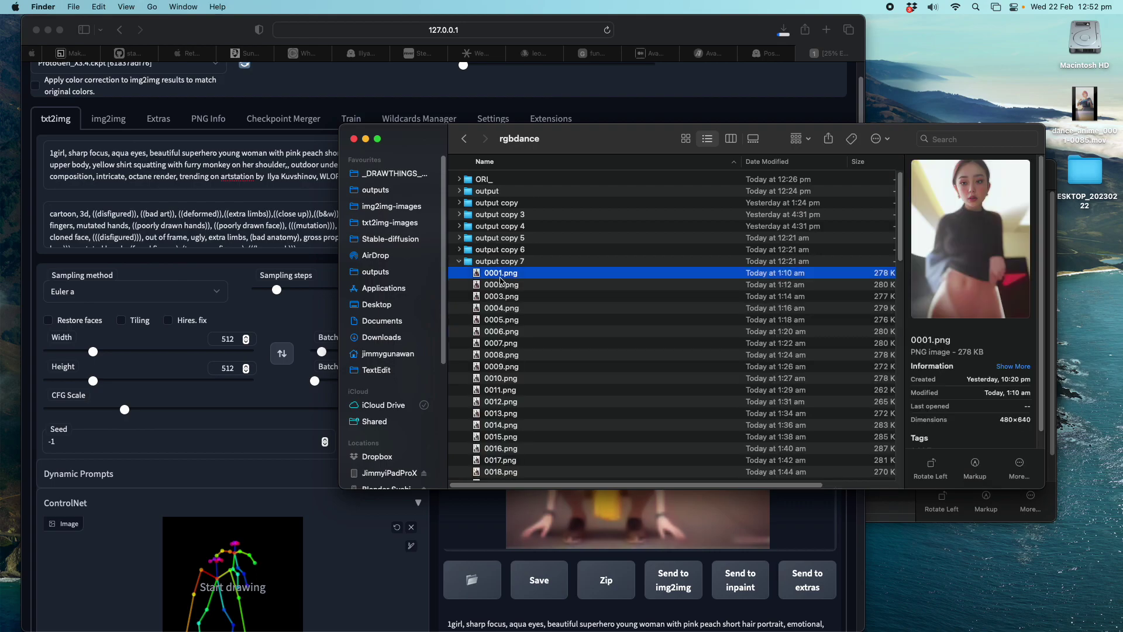
click(461, 262)
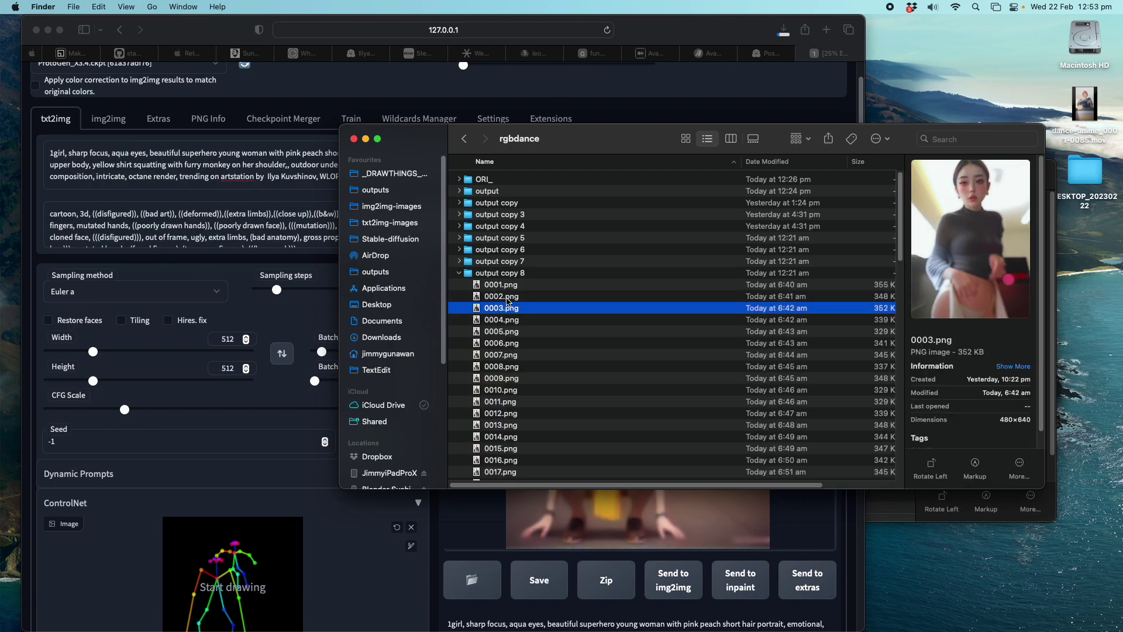
key(Down)
key(Down)
key(Down)
key(Down)
key(Down)
key(Down)
key(Down)
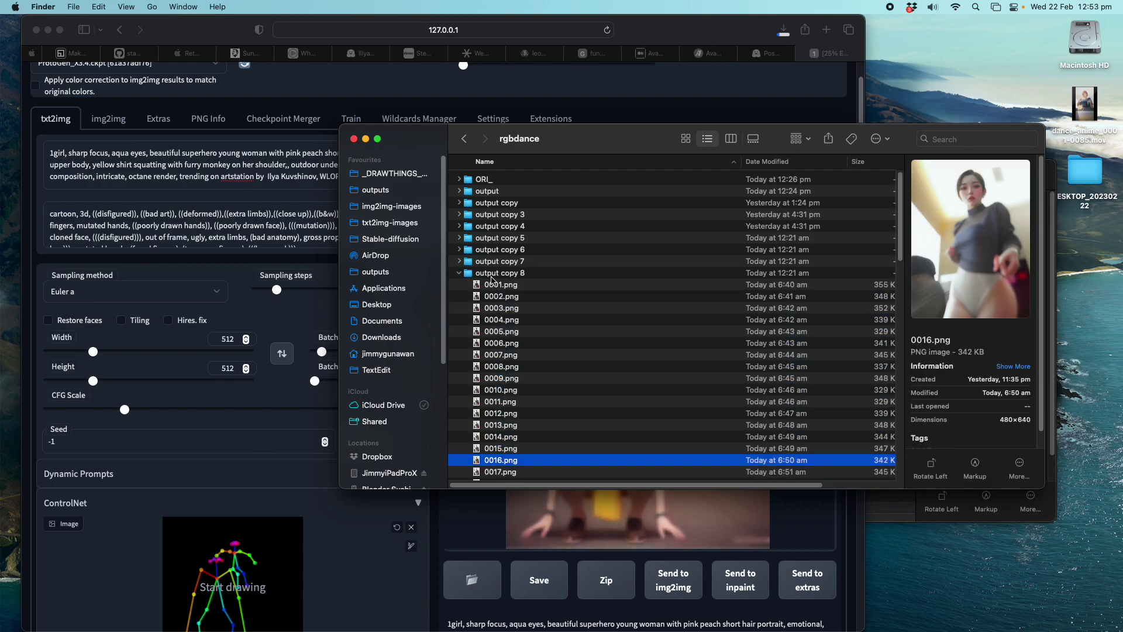
key(Down)
key(Down)
key(Down)
click(460, 240)
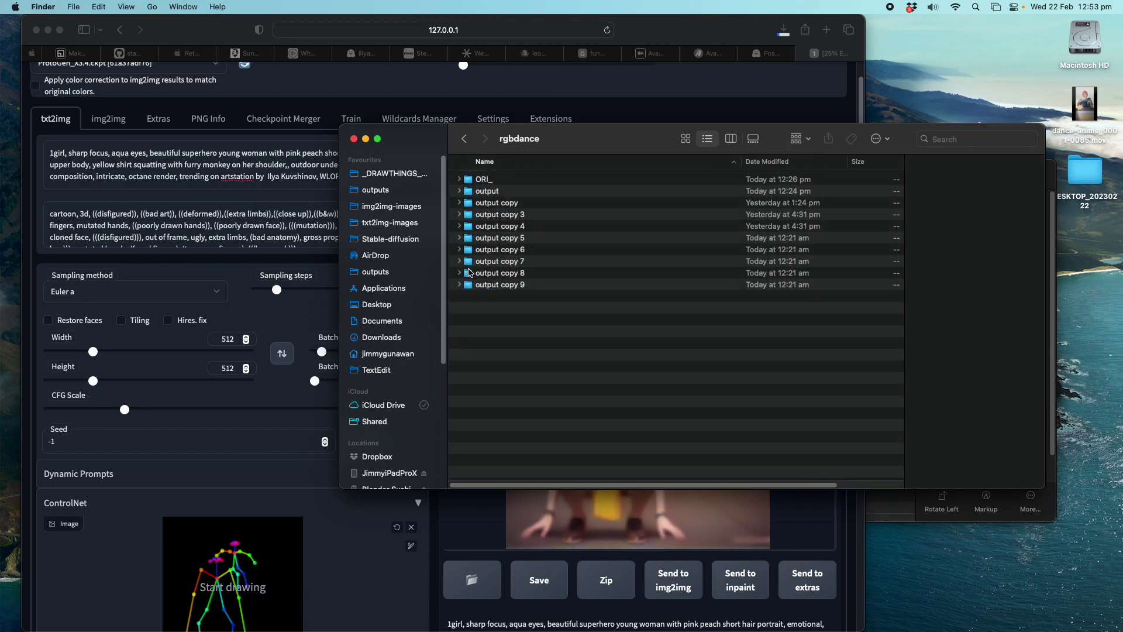
Step: Play the output copy 8 frames in Quick Look from 0001.png onward past 0051.png
key(space)
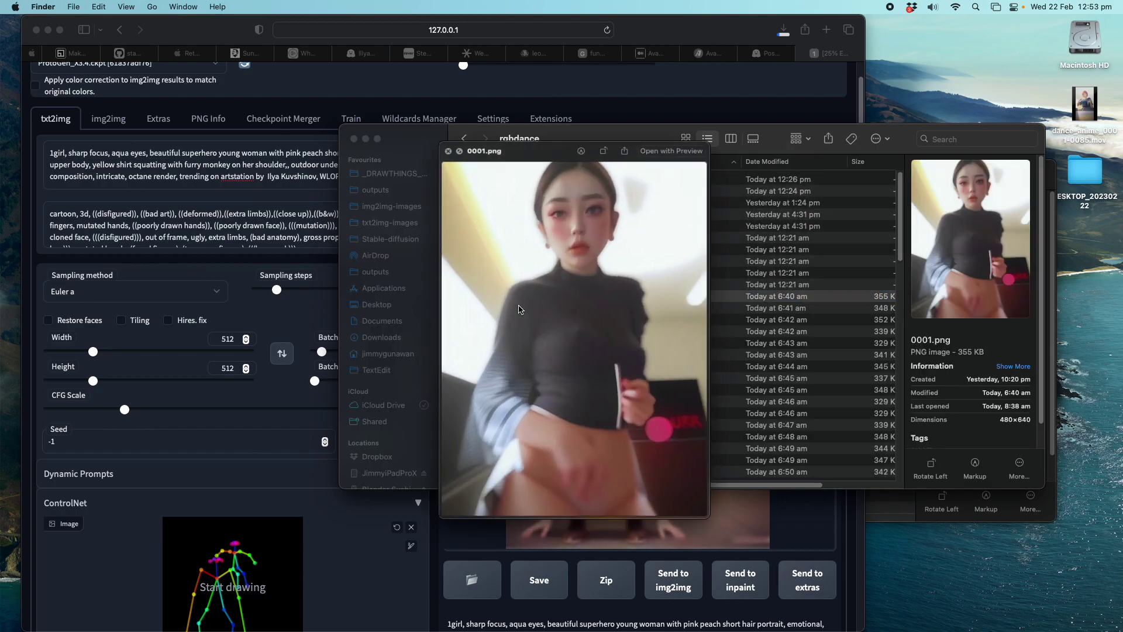
key(Down)
key(Down)
key(Down)
key(Down)
key(Down)
key(Down)
key(Down)
key(Down)
key(Down)
key(Down)
key(Down)
key(Down)
key(Down)
key(Down)
key(Down)
key(Down)
key(Down)
key(Down)
key(Down)
key(Down)
key(Down)
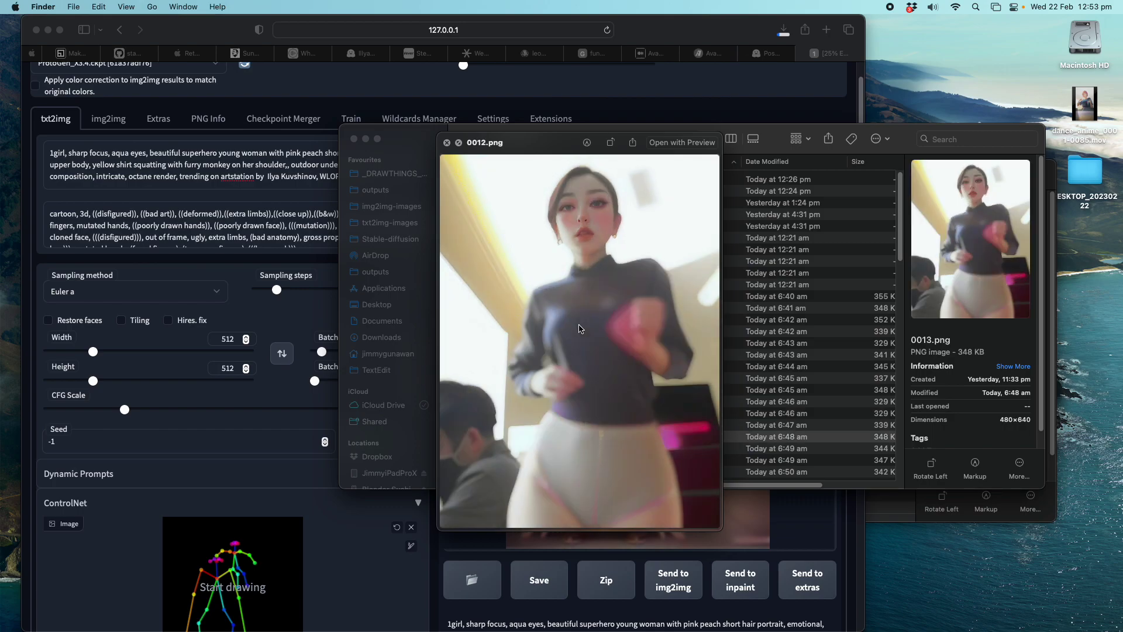
key(Down)
key(Down)
key(Down)
key(Down)
key(Down)
key(Down)
key(Down)
key(Down)
key(Down)
key(Down)
key(Down)
key(Down)
key(Down)
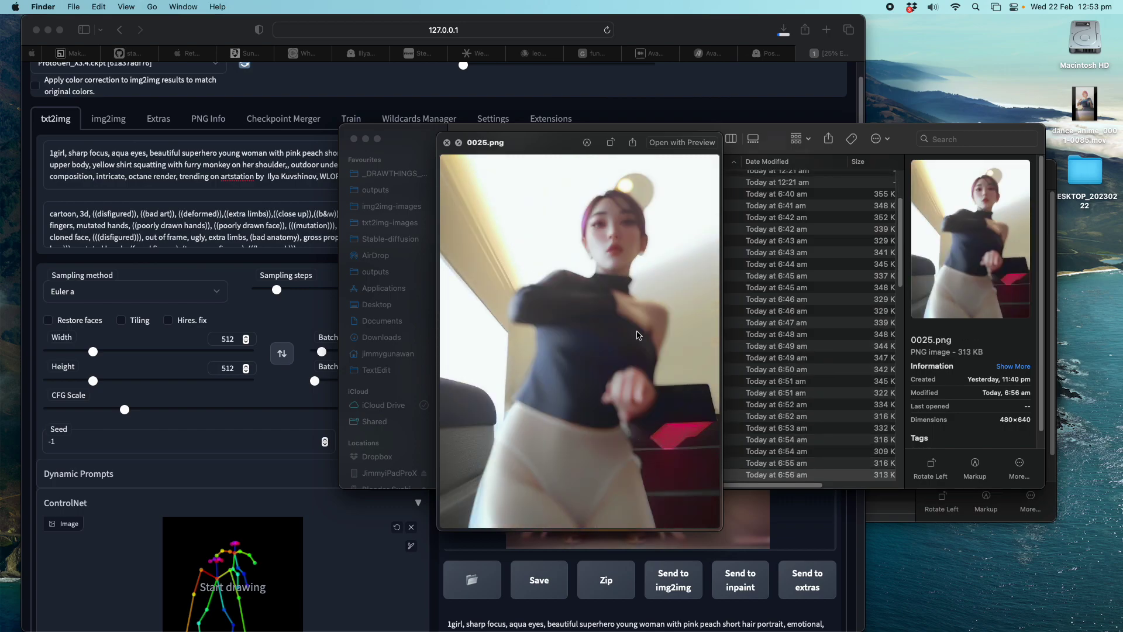
key(Down)
key(Down)
key(Down)
key(Down)
key(Down)
key(Down)
key(Down)
key(Down)
key(Down)
key(Down)
key(Down)
key(Down)
key(Down)
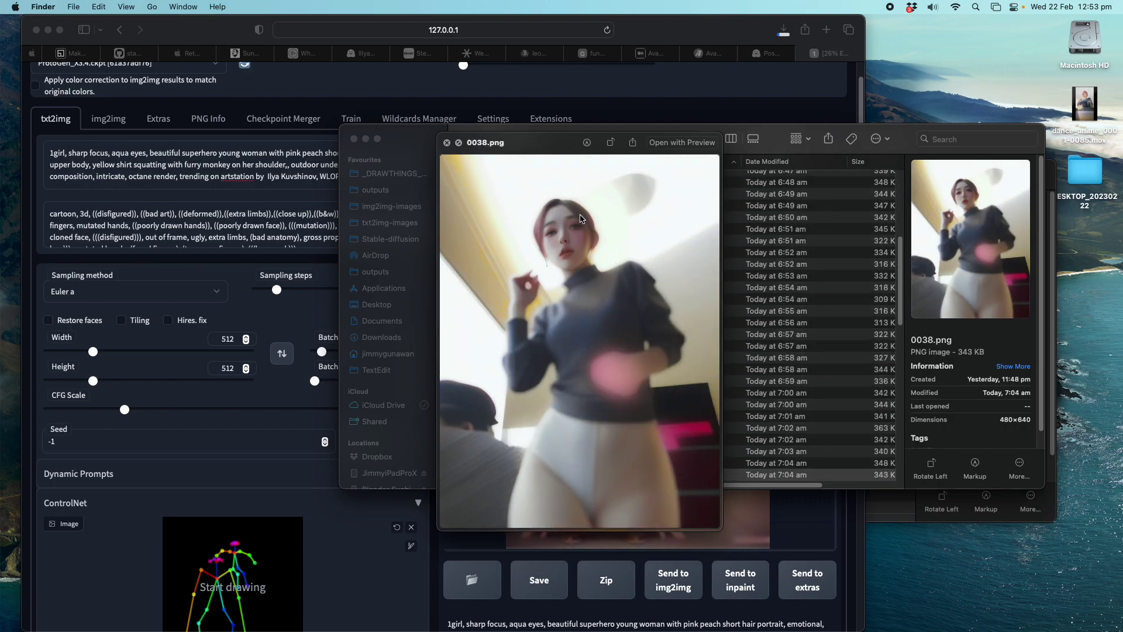
key(Down)
key(Down)
key(Down)
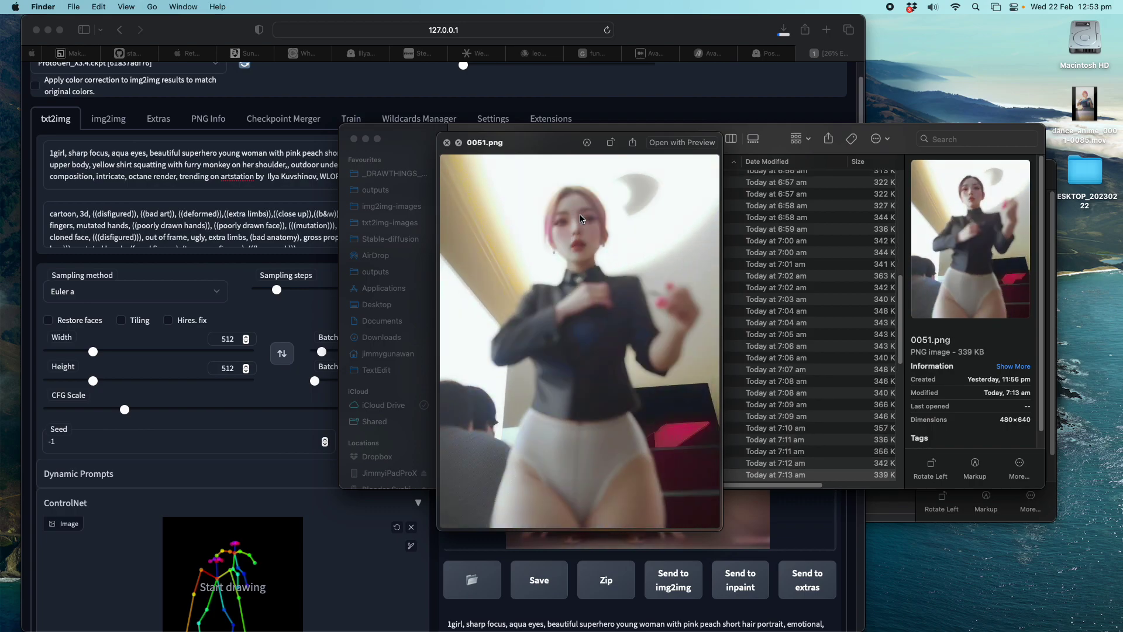
key(Down)
key(Down)
key(Down)
key(Down)
key(Down)
key(Down)
key(Down)
key(Down)
key(Down)
key(Down)
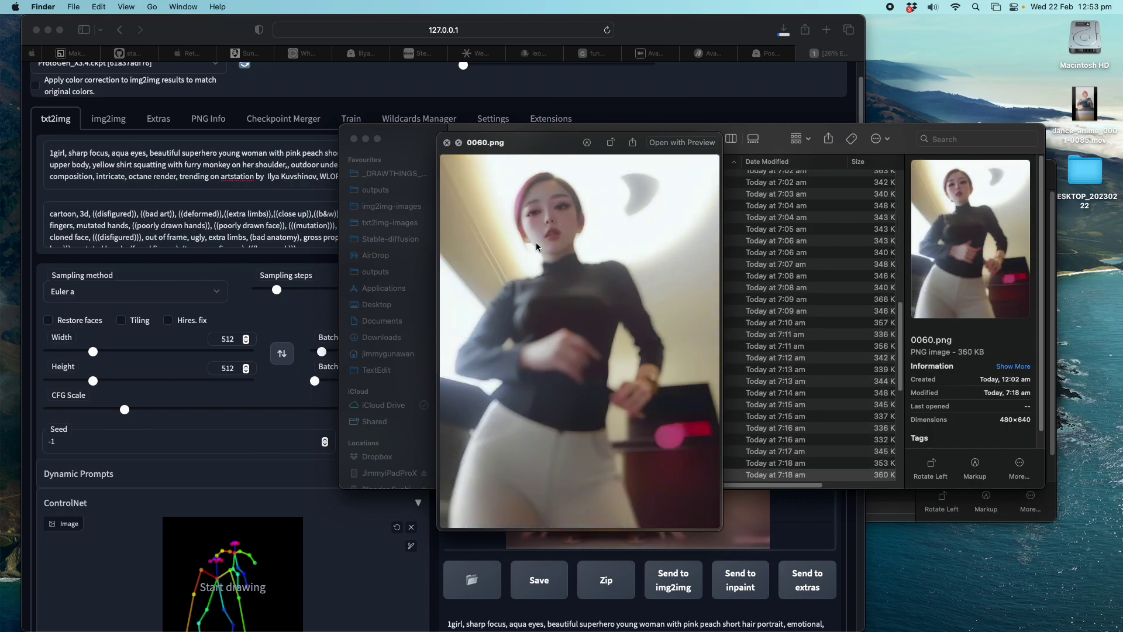
key(Down)
key(Down)
key(Down)
key(Down)
key(Down)
key(Down)
key(Down)
key(Down)
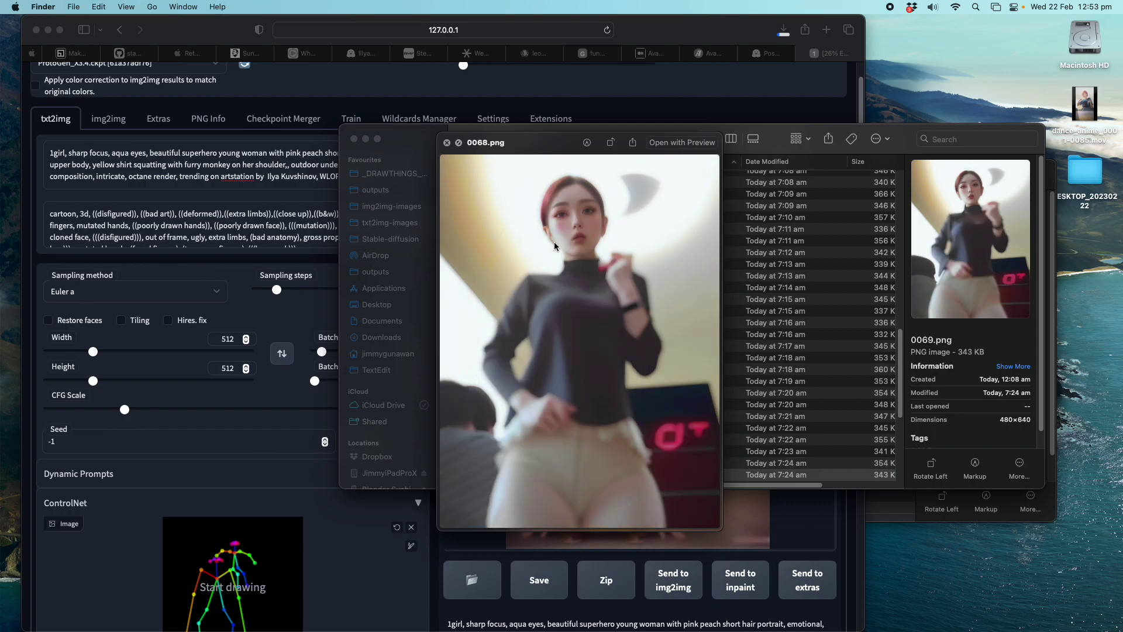
Step: Step back and forth among later frames, between about 0059.png and 0080.png
key(Down)
key(Down)
key(Up)
key(Up)
key(Up)
key(Up)
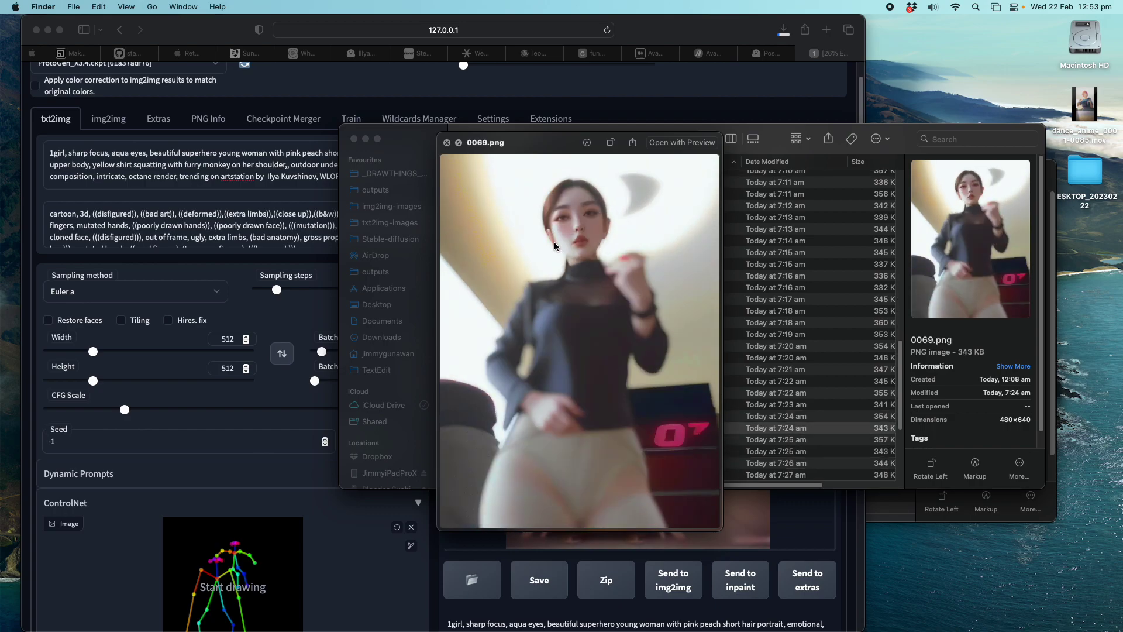
key(Down)
key(Down)
key(Down)
key(Down)
key(Down)
key(Down)
key(Down)
key(Down)
key(Down)
key(Down)
key(Down)
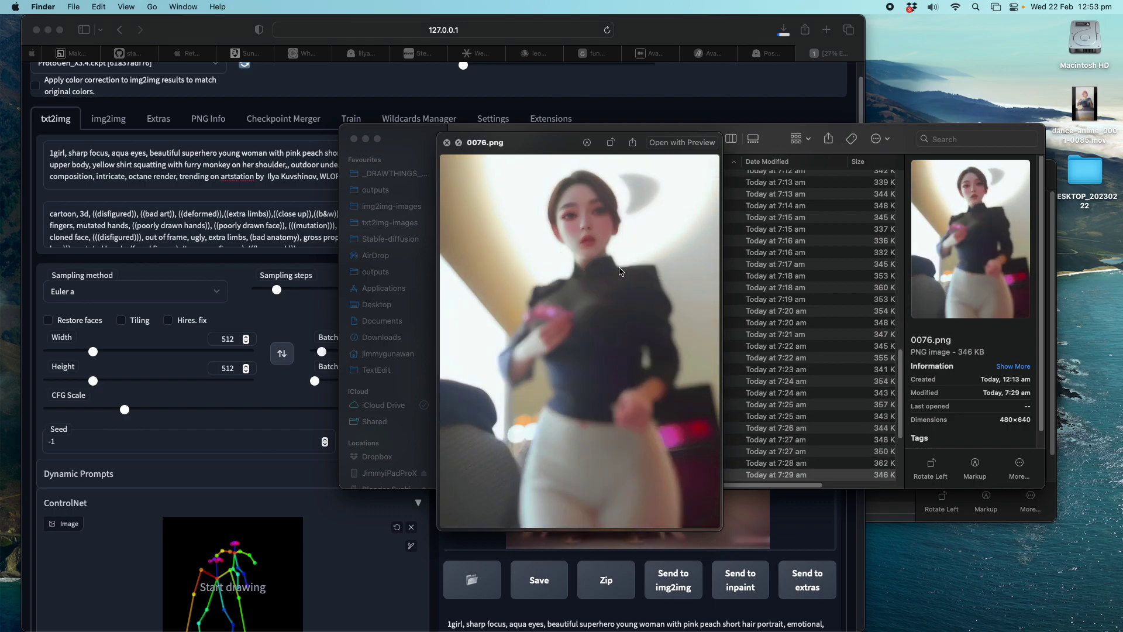
key(Down)
key(Down)
key(Down)
key(Down)
key(Down)
key(Down)
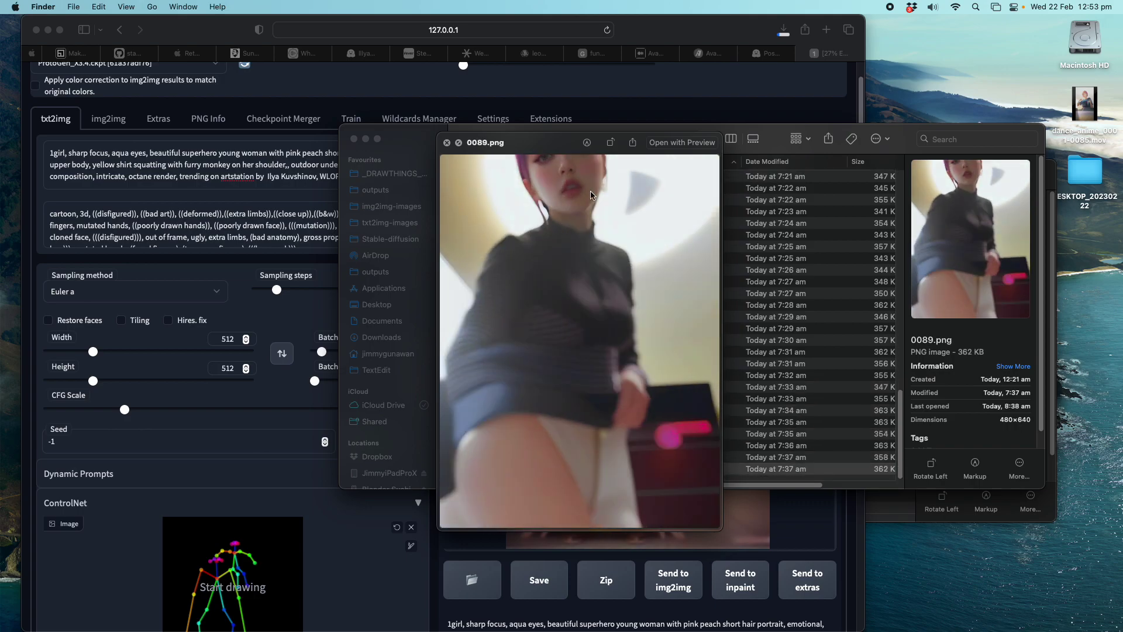
key(Up)
key(Up)
key(Up)
key(Up)
key(Up)
key(Up)
key(Up)
key(Up)
key(Up)
key(Up)
key(Up)
key(Up)
key(Up)
key(Up)
key(Up)
key(Up)
key(Up)
key(Up)
key(Up)
key(Up)
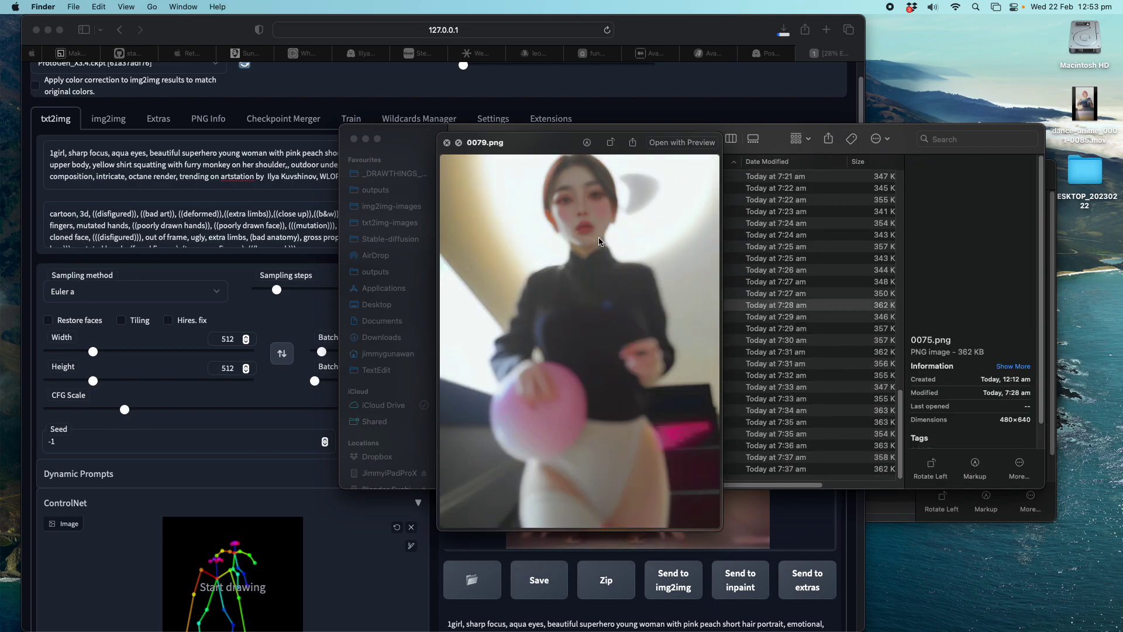
key(Up)
key(Up)
key(Up)
key(Up)
key(Up)
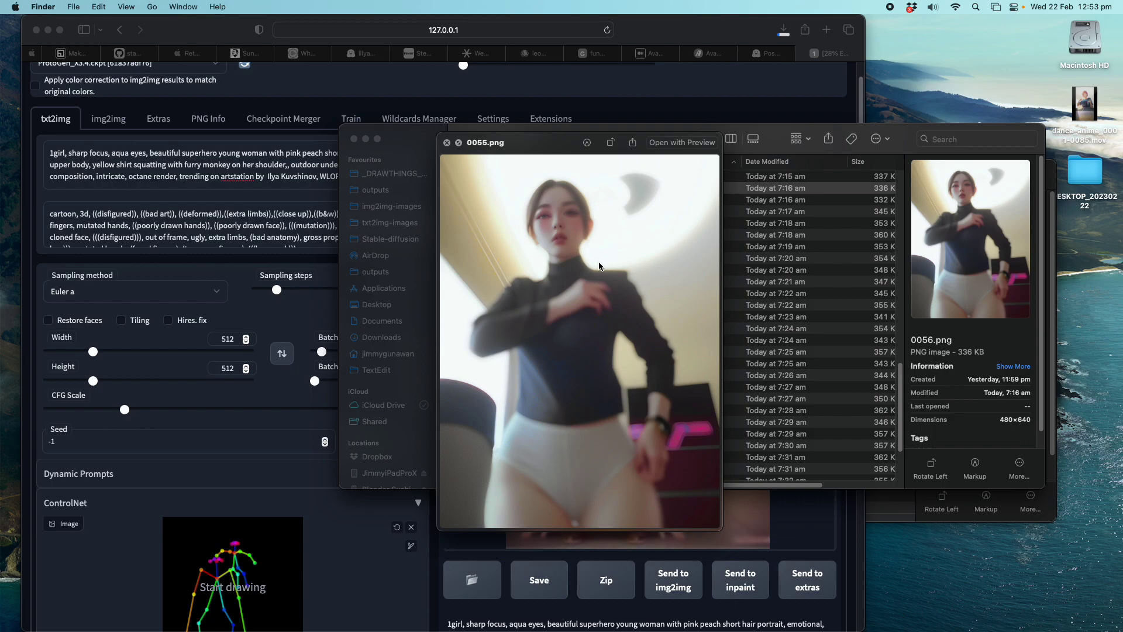
key(Down)
key(Down)
key(Down)
key(Down)
key(Down)
key(Down)
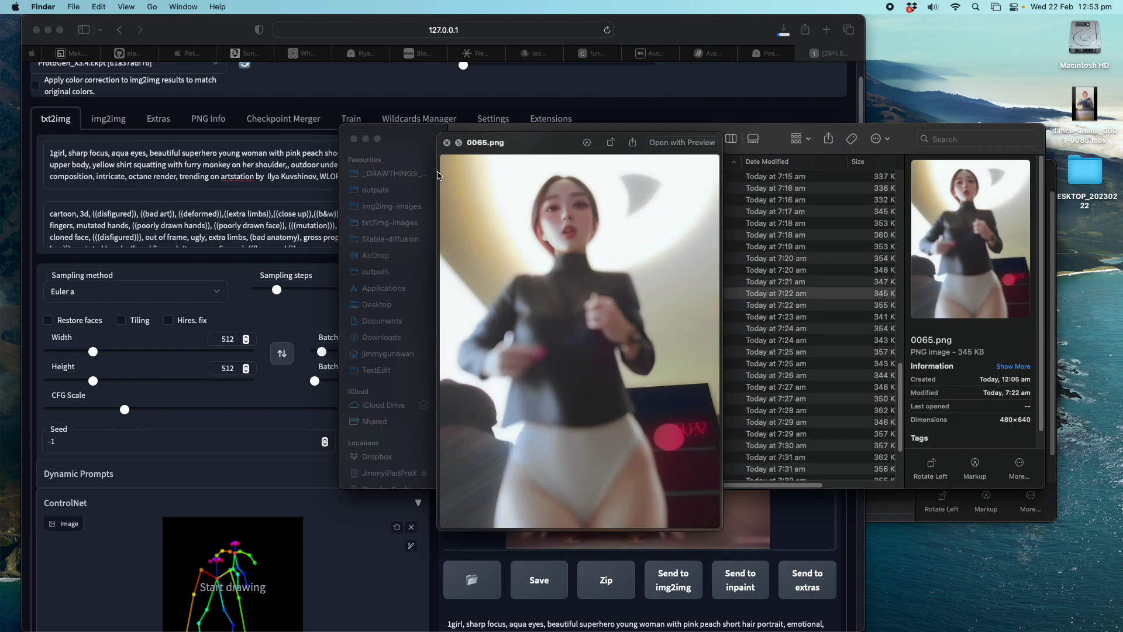
key(Down)
key(Down)
key(Down)
key(Down)
key(Down)
key(Down)
key(Down)
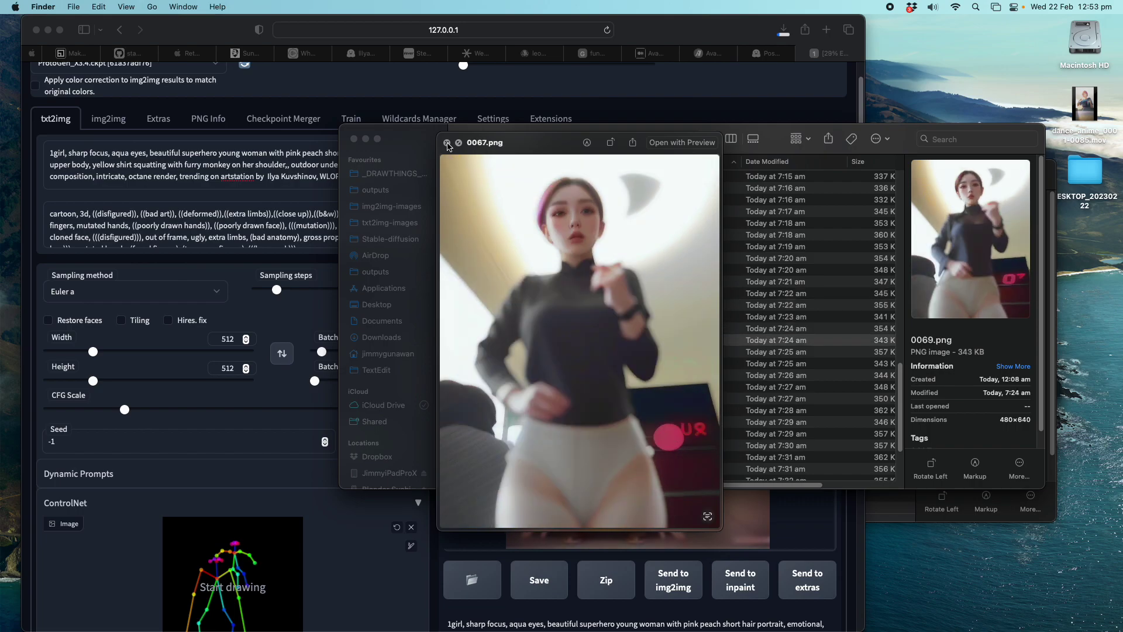
Step: Close the frame preview and collapse the output copy 9 folder
click(447, 142)
click(620, 286)
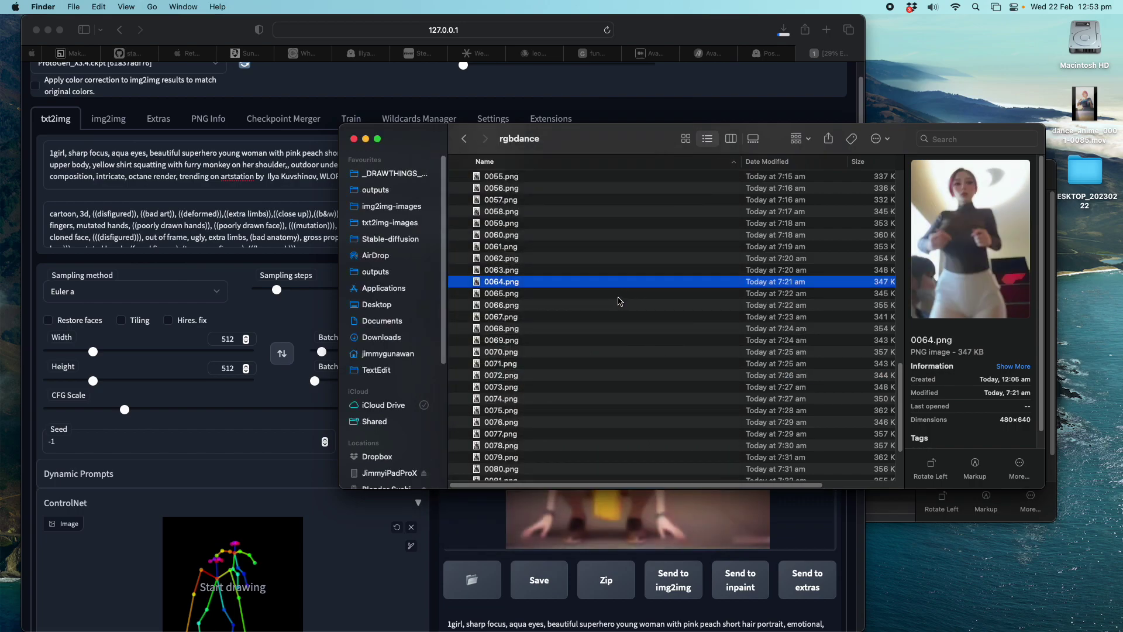
scroll(626, 286, up, 10)
scroll(626, 284, up, 4)
click(623, 281)
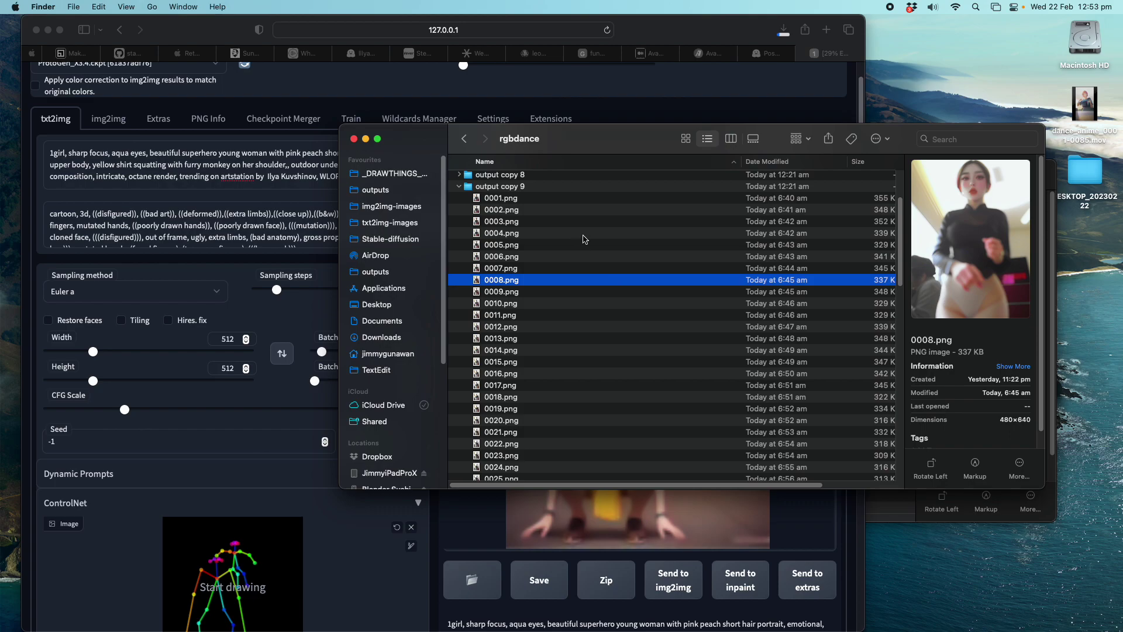
click(459, 187)
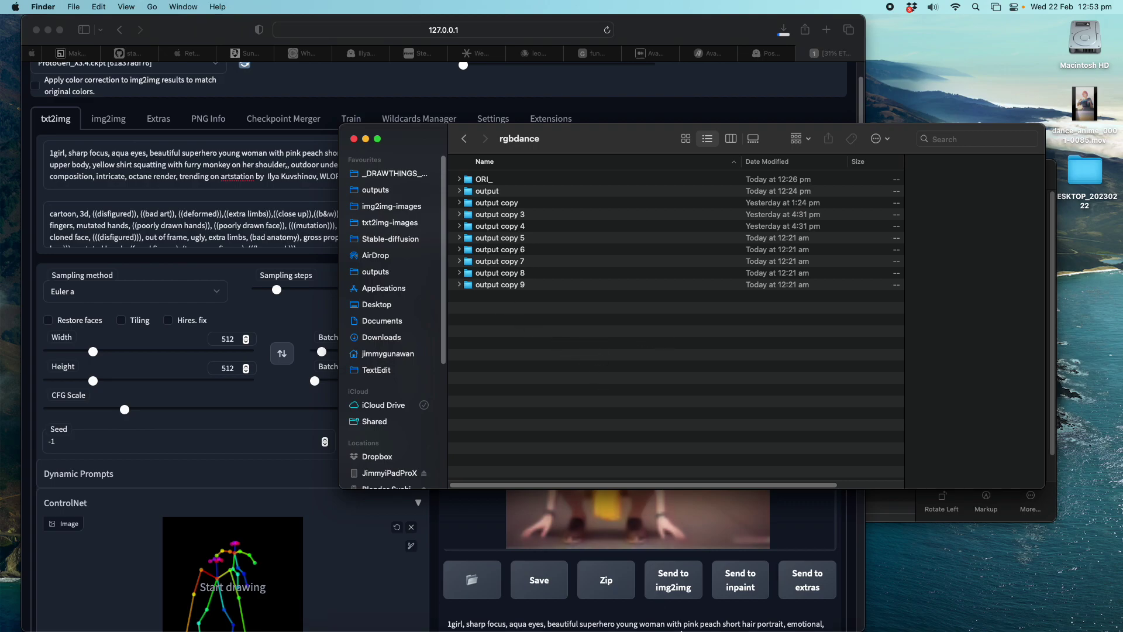
Step: Switch to Blender and enlarge the preview area above the sequencer
mouse_move(680, 630)
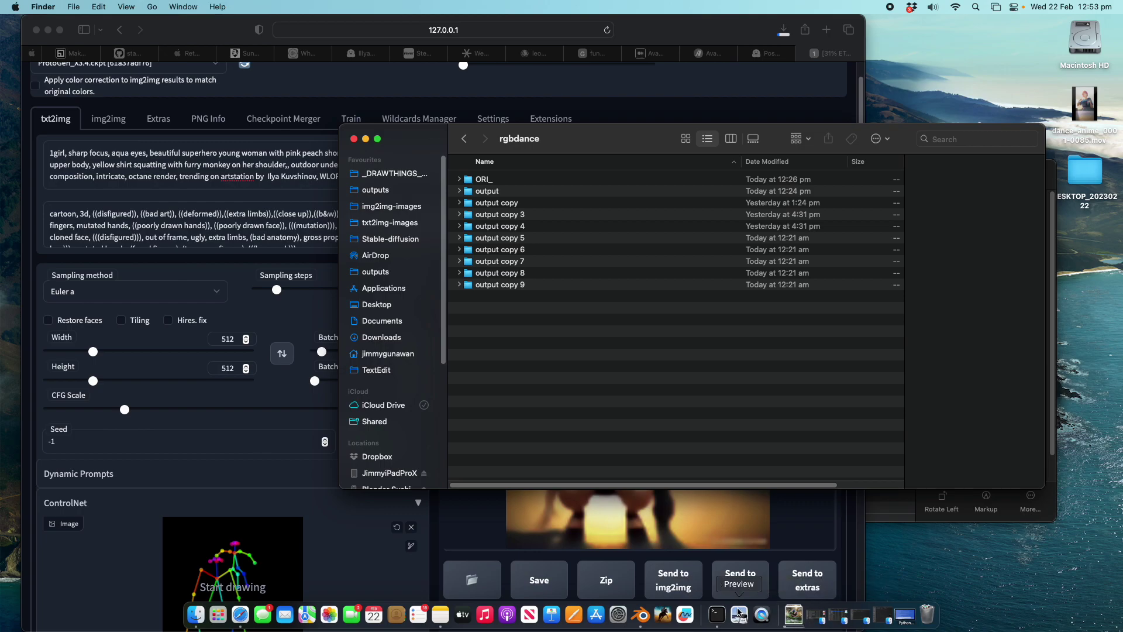
click(641, 615)
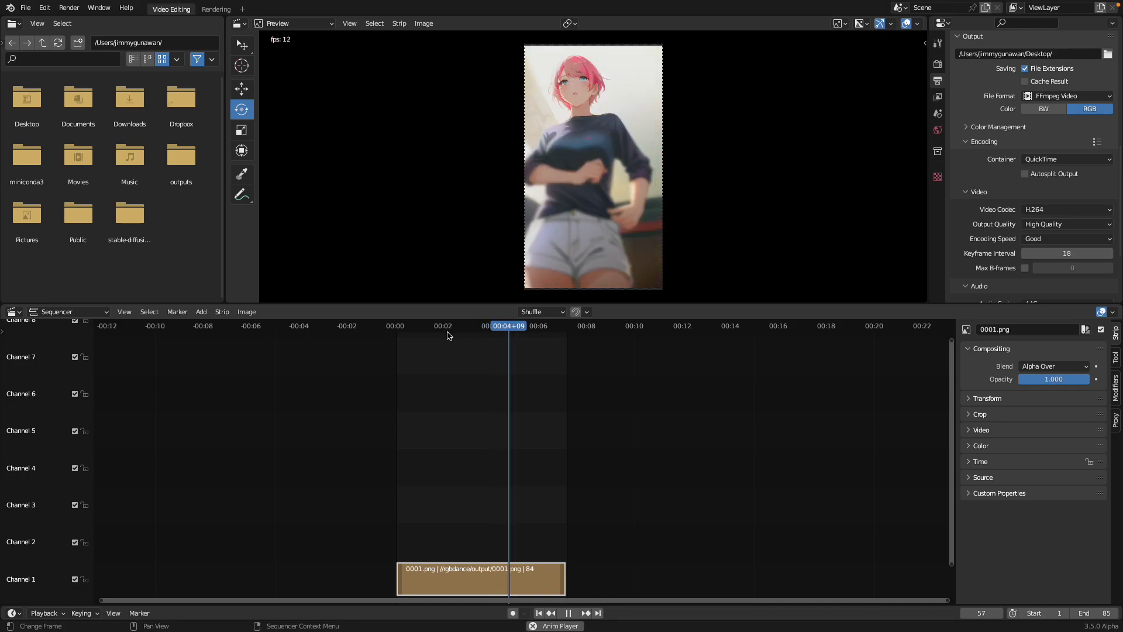
drag(482, 304, 482, 370)
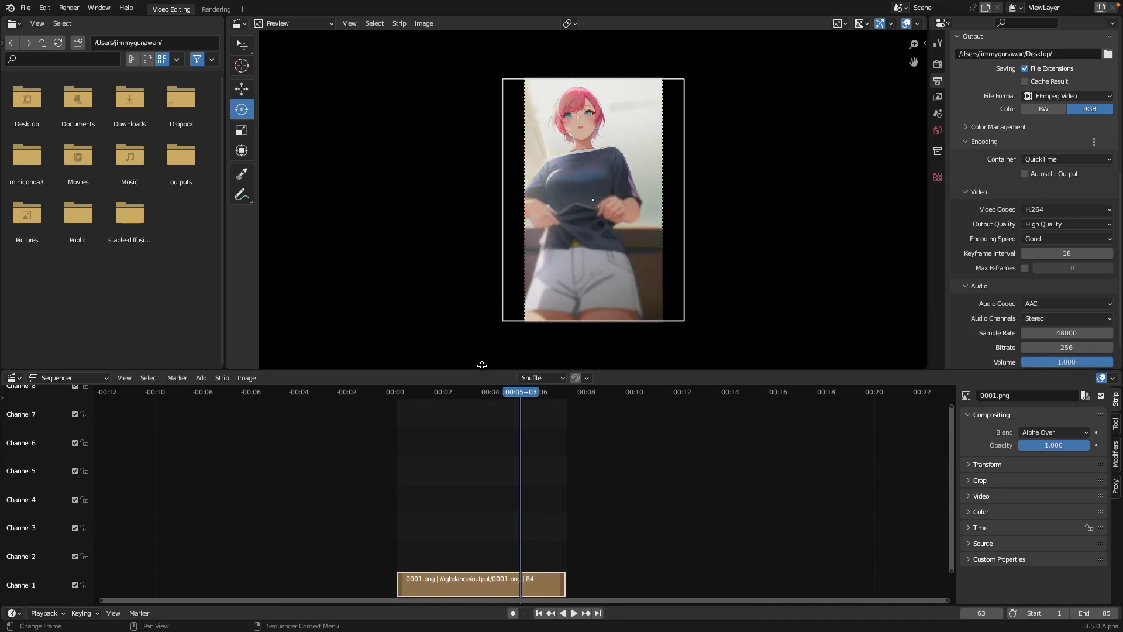
scroll(486, 269, up, 2)
scroll(486, 269, down, 1)
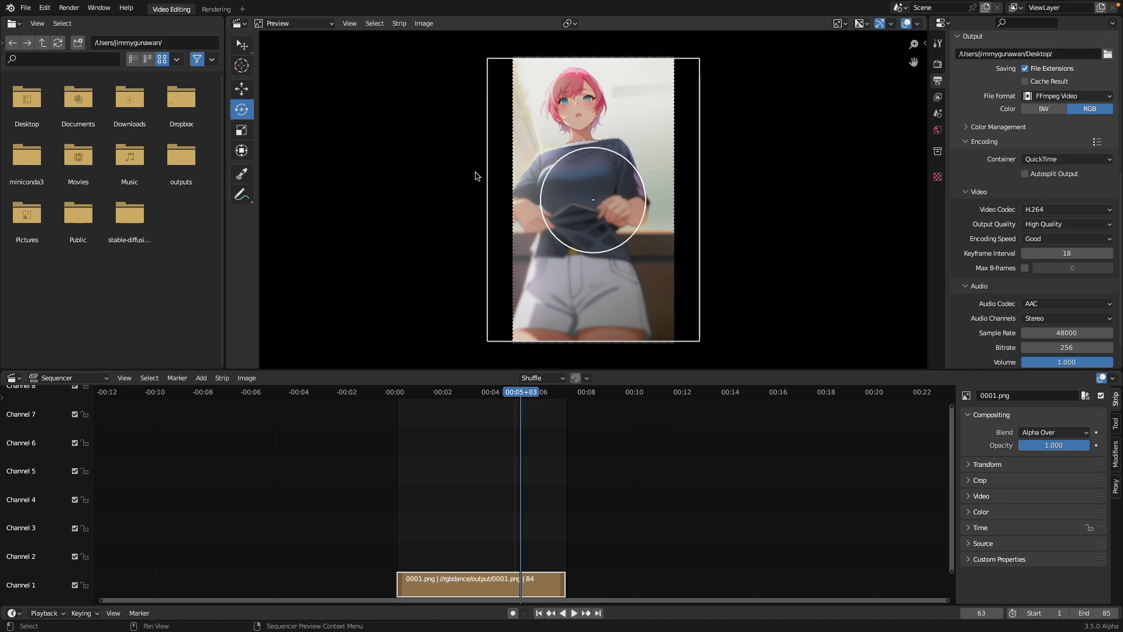
Step: In the Output properties, set Resolution X and Y to 512 px
click(938, 64)
scroll(985, 106, up, 1)
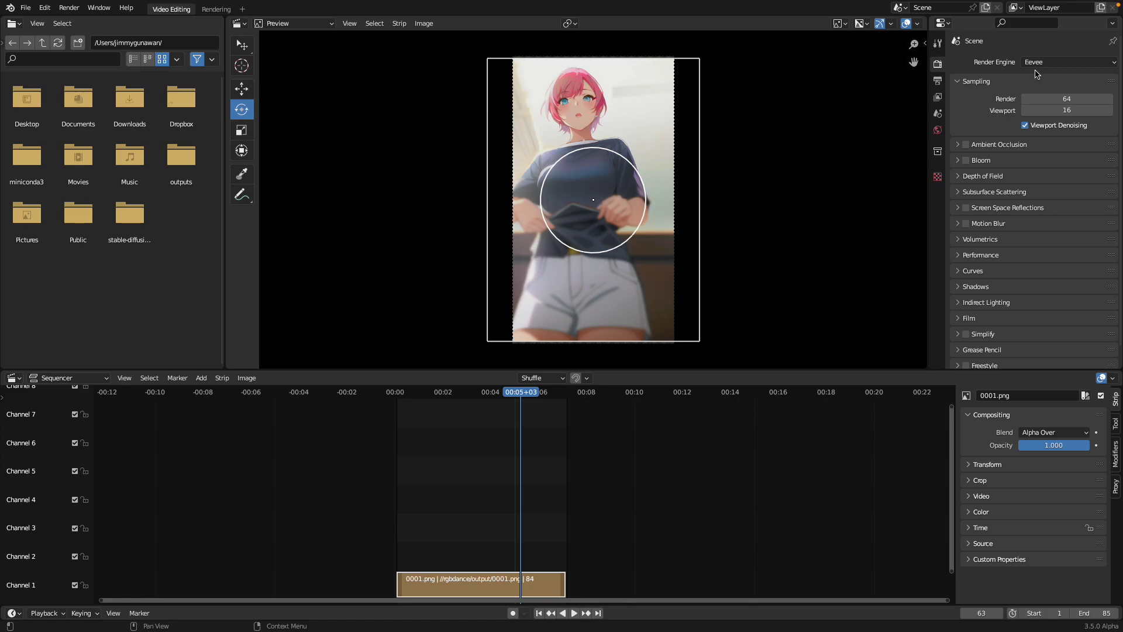
click(937, 80)
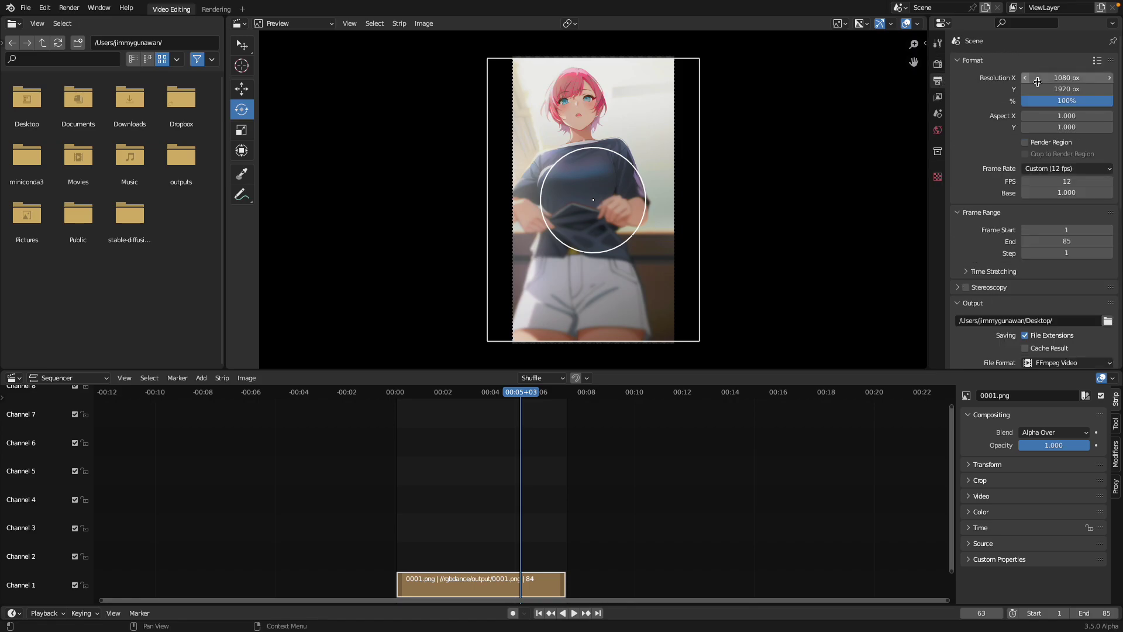
mouse_move(1067, 78)
mouse_down()
mouse_move(1094, 78)
mouse_move(1047, 78)
mouse_move(1114, 78)
mouse_move(1047, 81)
mouse_up()
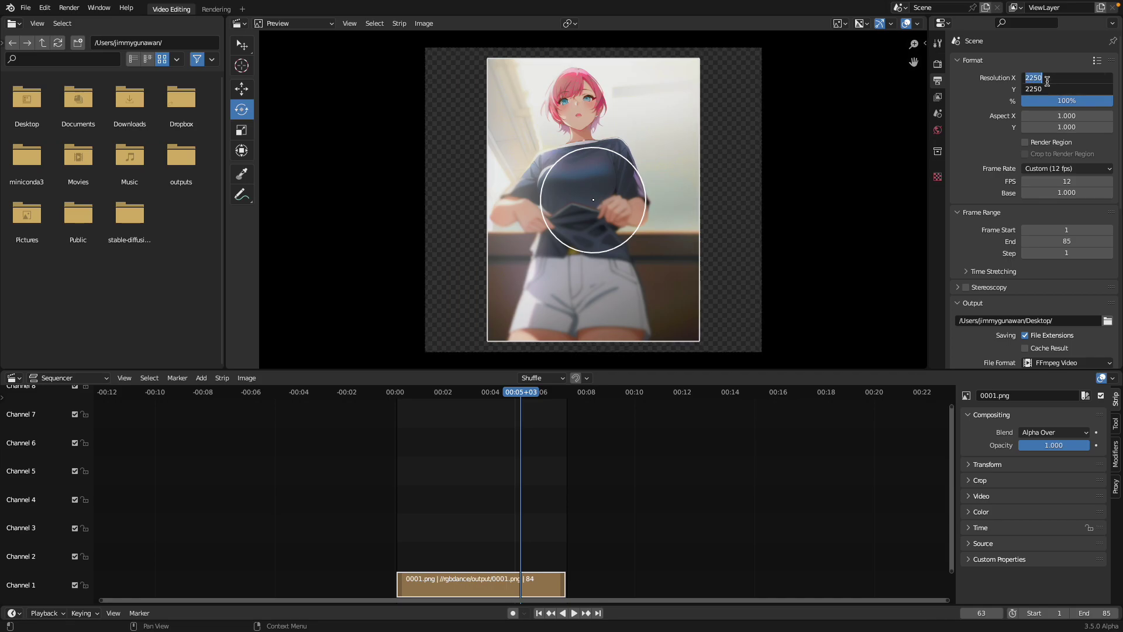
text(512)
key(Return)
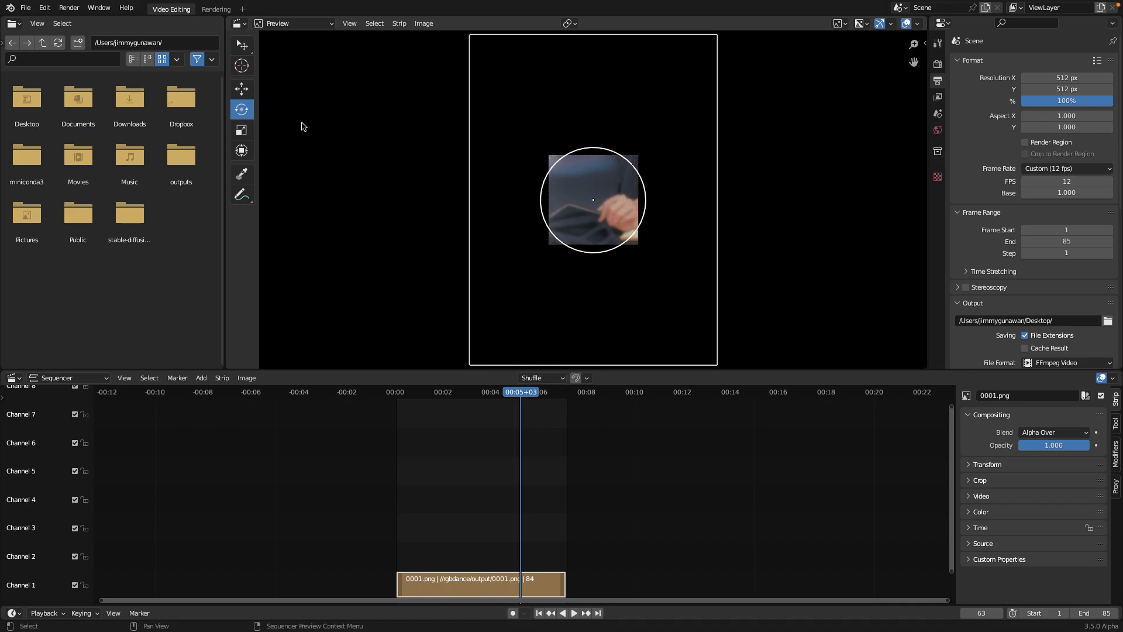
Step: Scale the image strip up to fill the frame and shift it slightly down
click(241, 88)
click(241, 130)
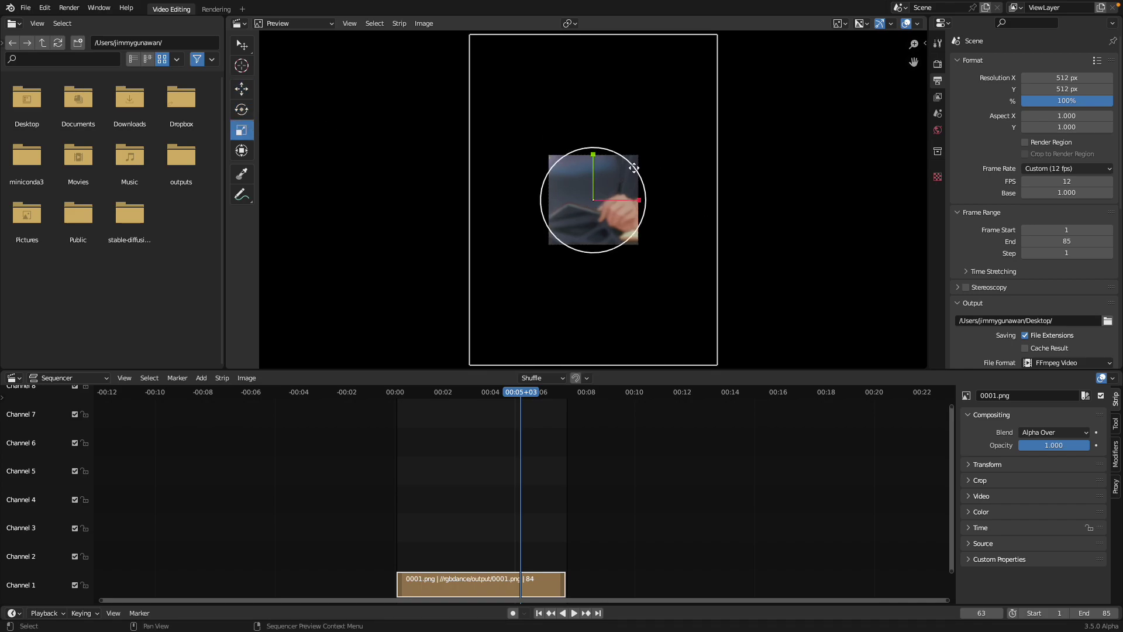
drag(634, 168, 702, 193)
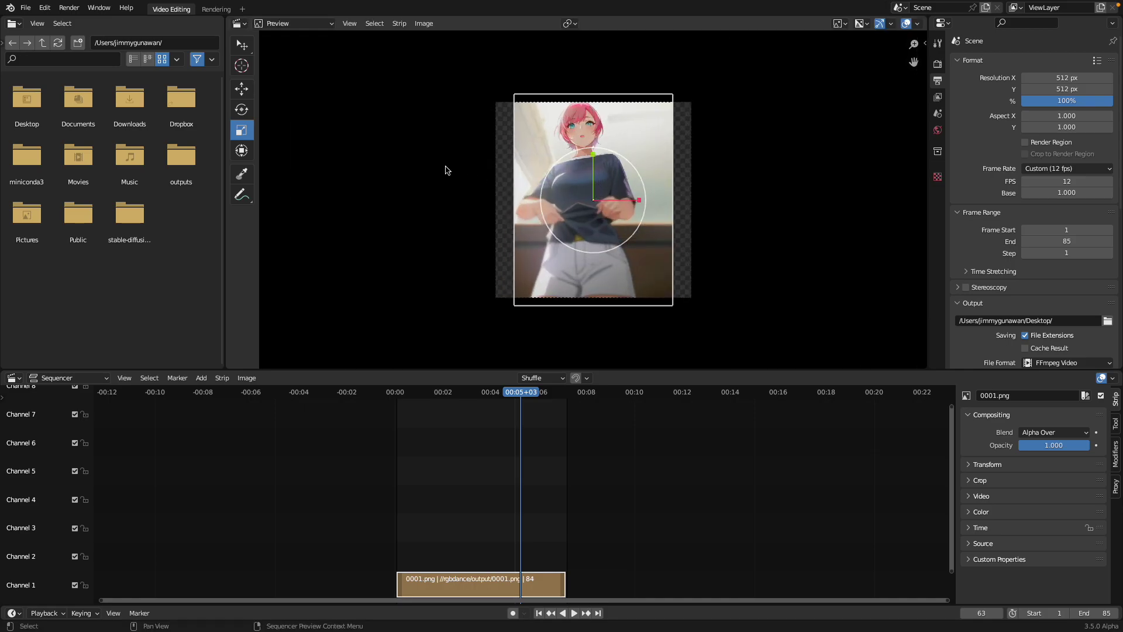
click(242, 89)
drag(594, 198, 596, 208)
Step: Refine the strip's size and position, cancelling stray rotations, ending near 1.19 scale
key(r)
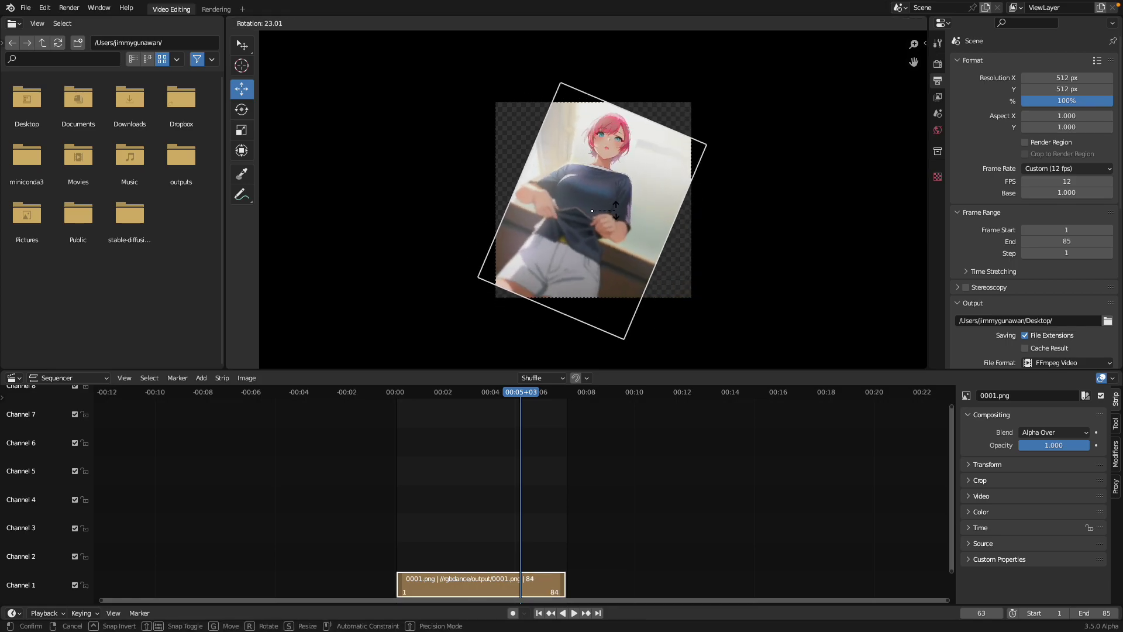
key(Escape)
key(s)
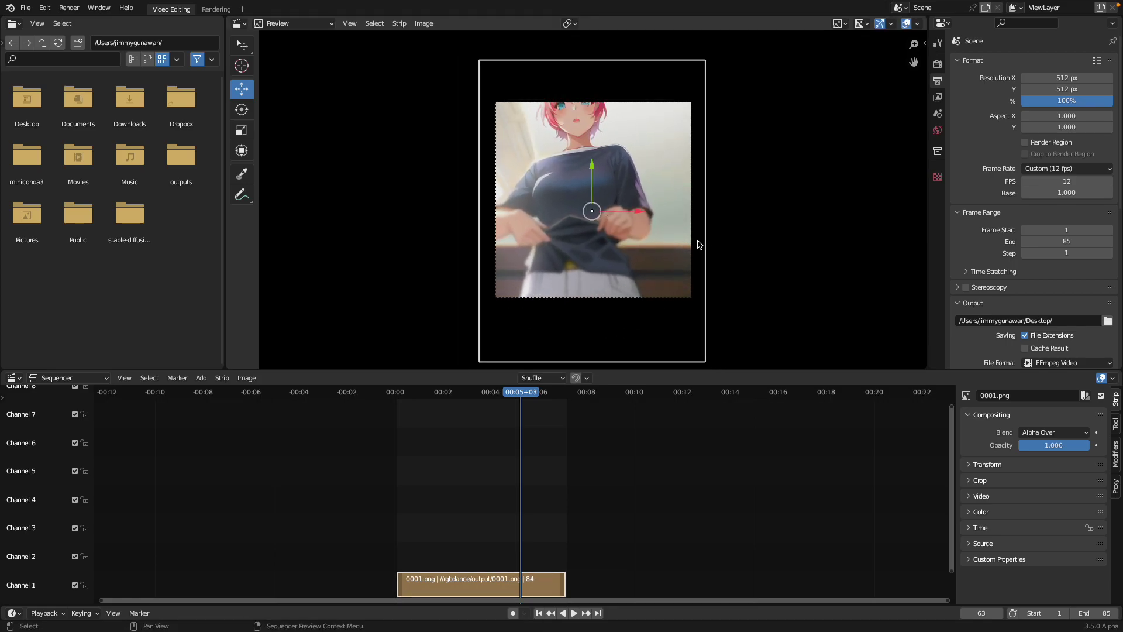
click(704, 270)
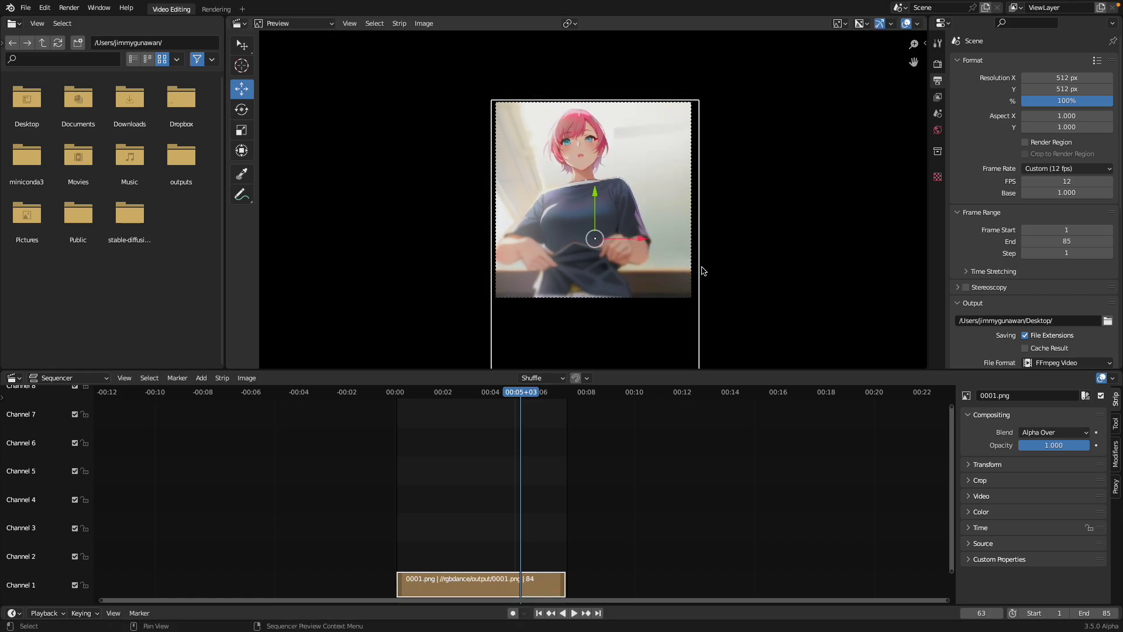
key(g)
click(712, 246)
key(r)
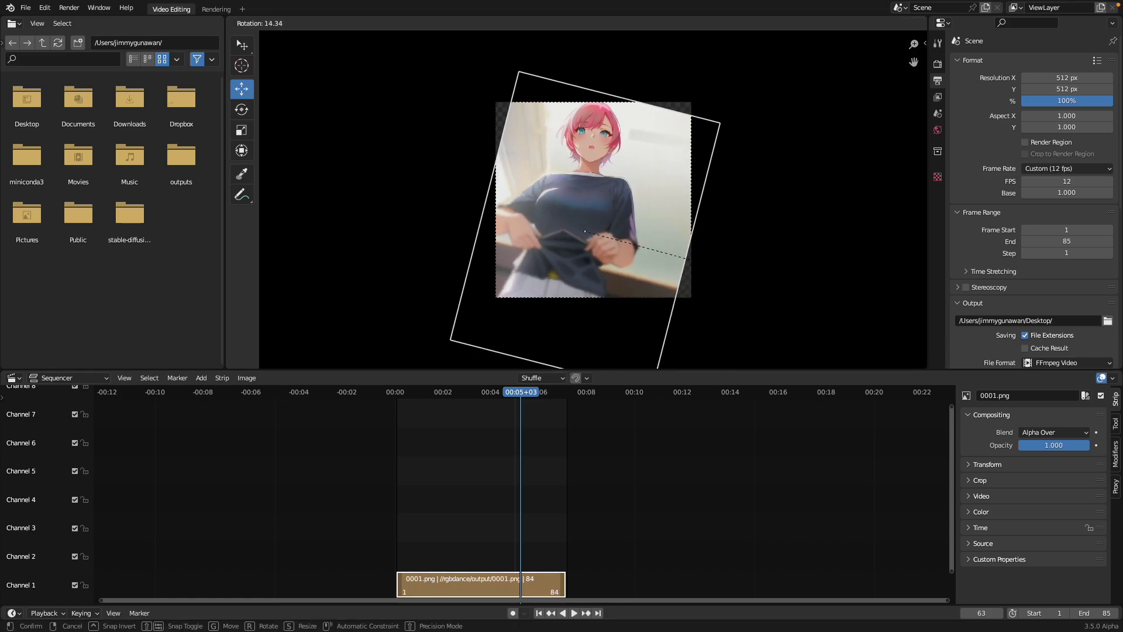
key(Escape)
key(s)
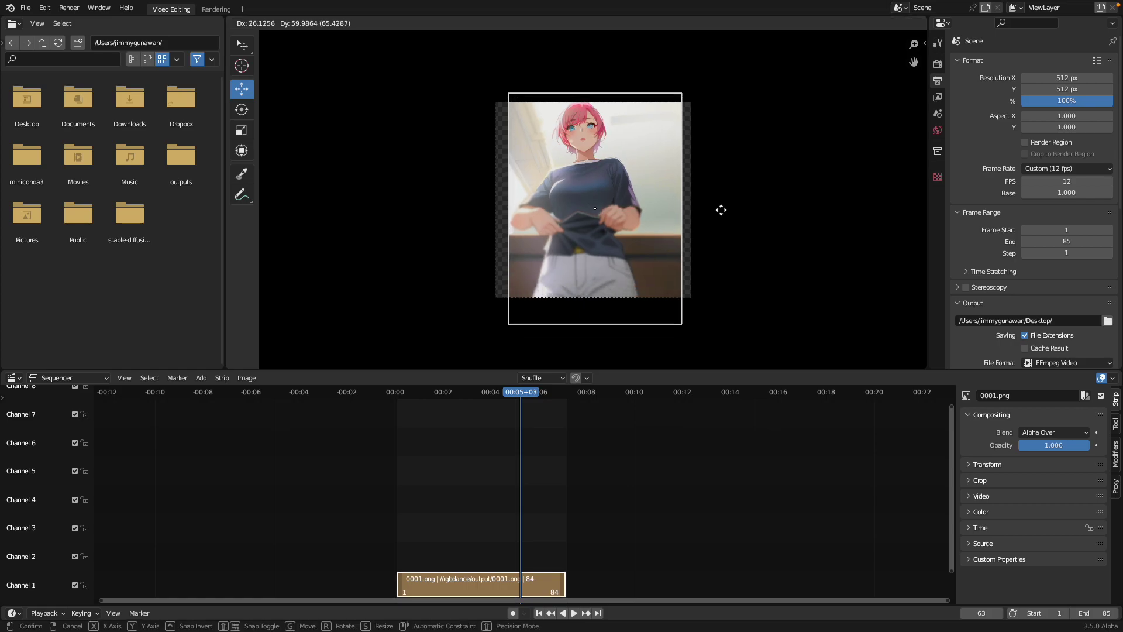
click(690, 226)
Step: Rewind to the sequence start and play it back at 12 fps
click(248, 117)
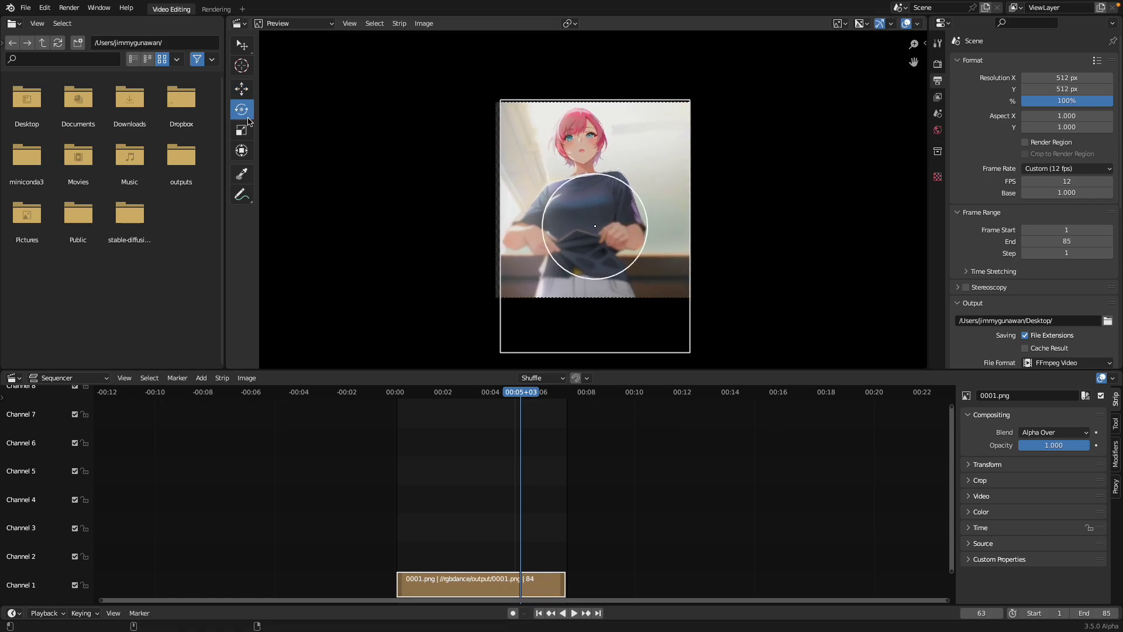
click(241, 109)
click(242, 88)
click(242, 109)
key(shift+Left)
key(space)
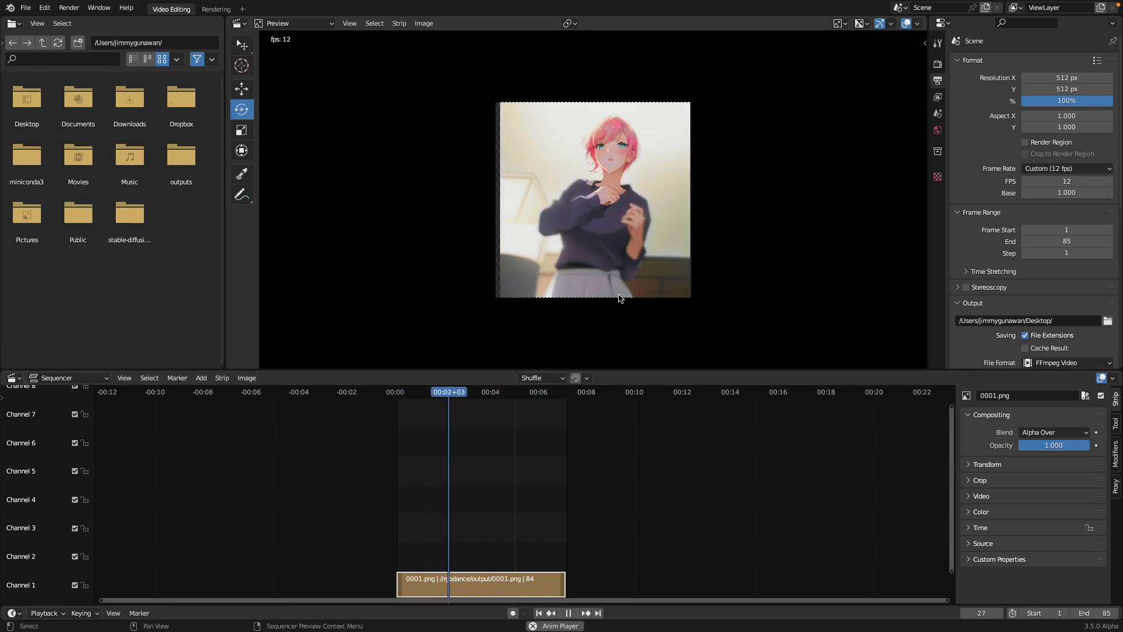
key(space)
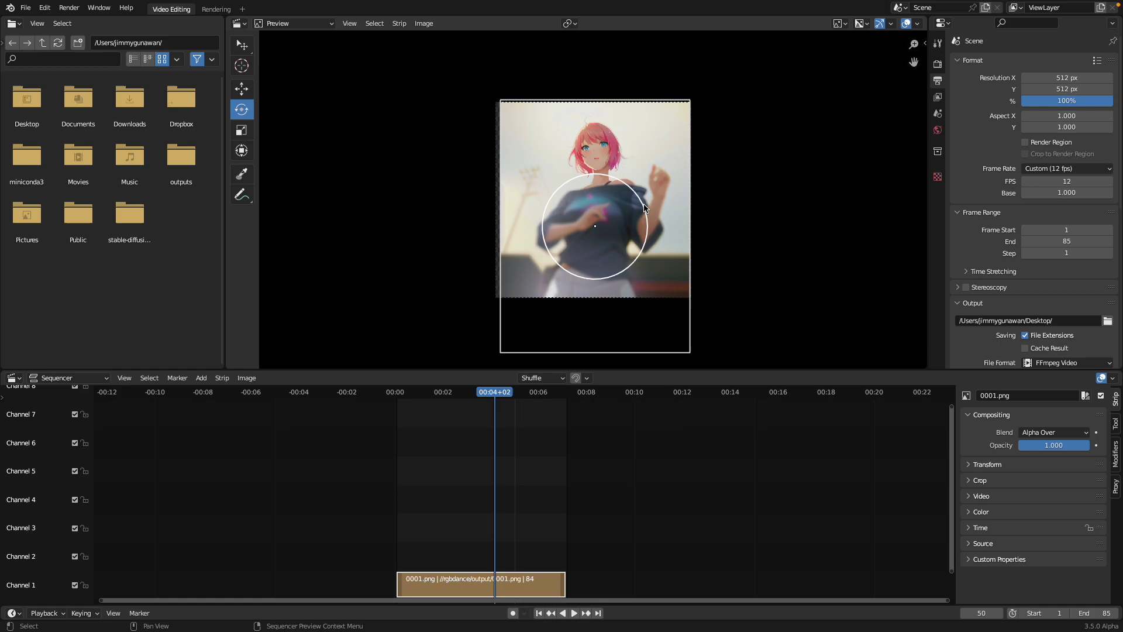
scroll(641, 210, up, 1)
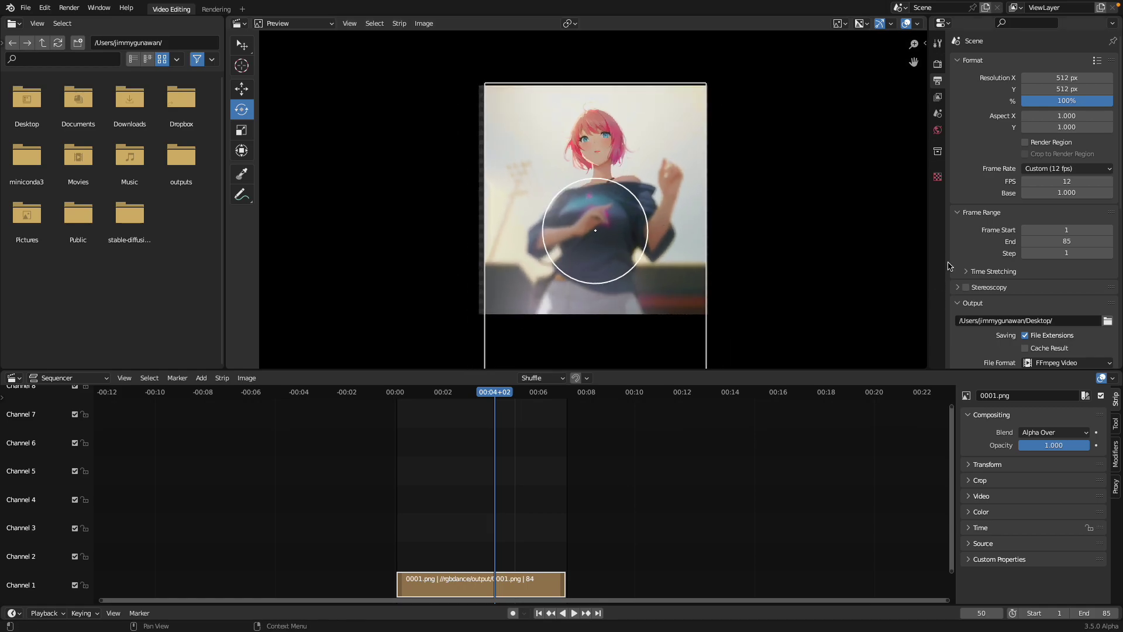
drag(945, 261, 860, 249)
scroll(1086, 318, down, 5)
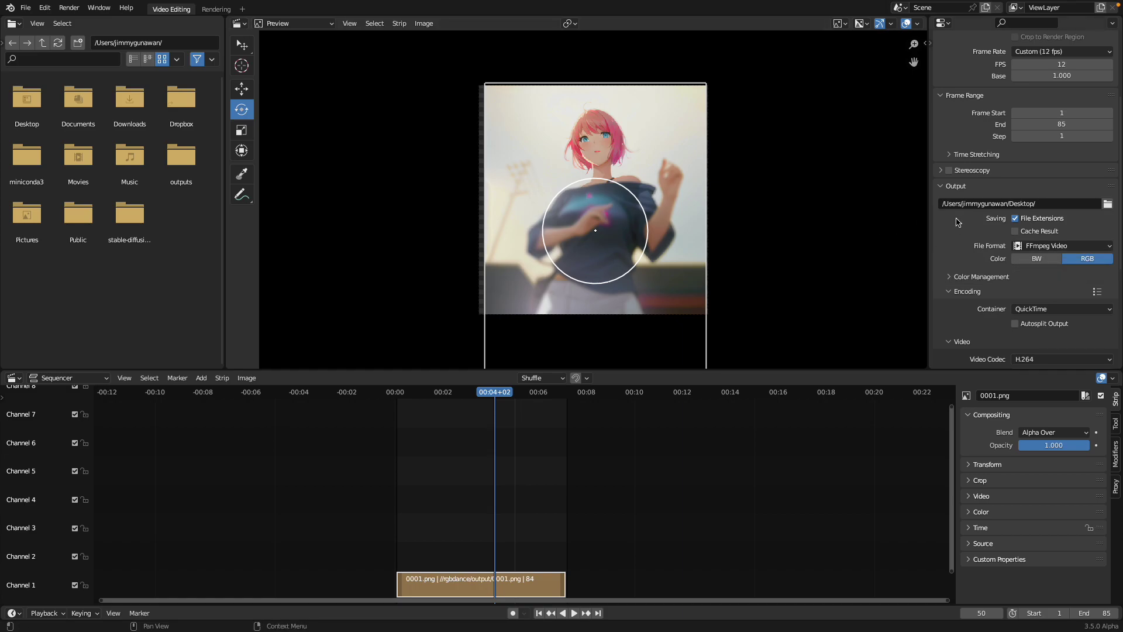
click(1039, 248)
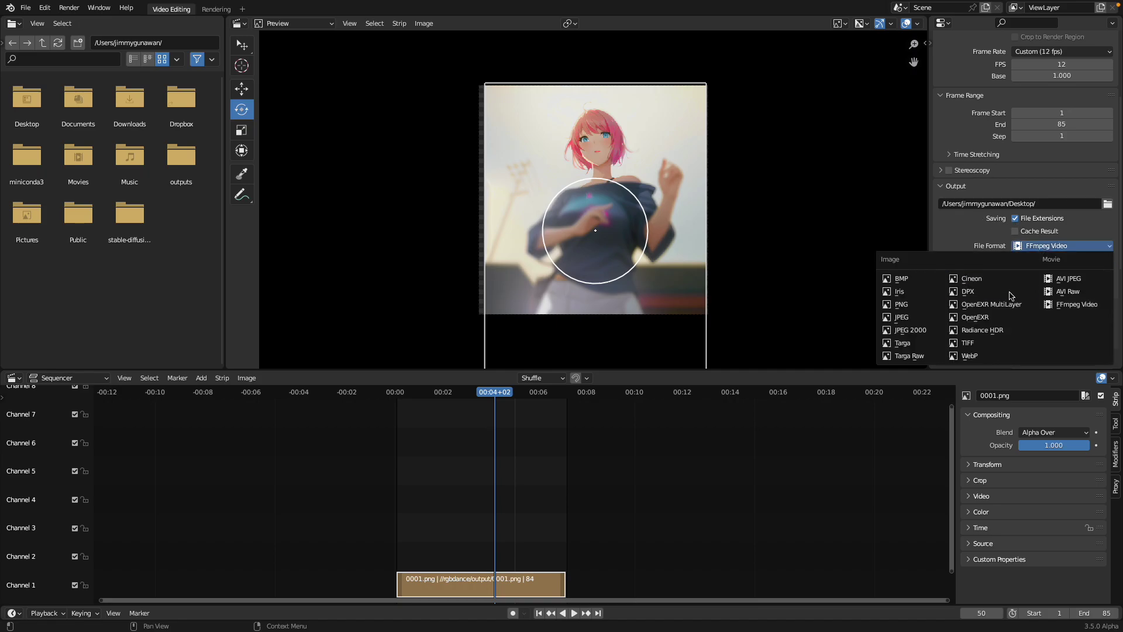
click(1073, 305)
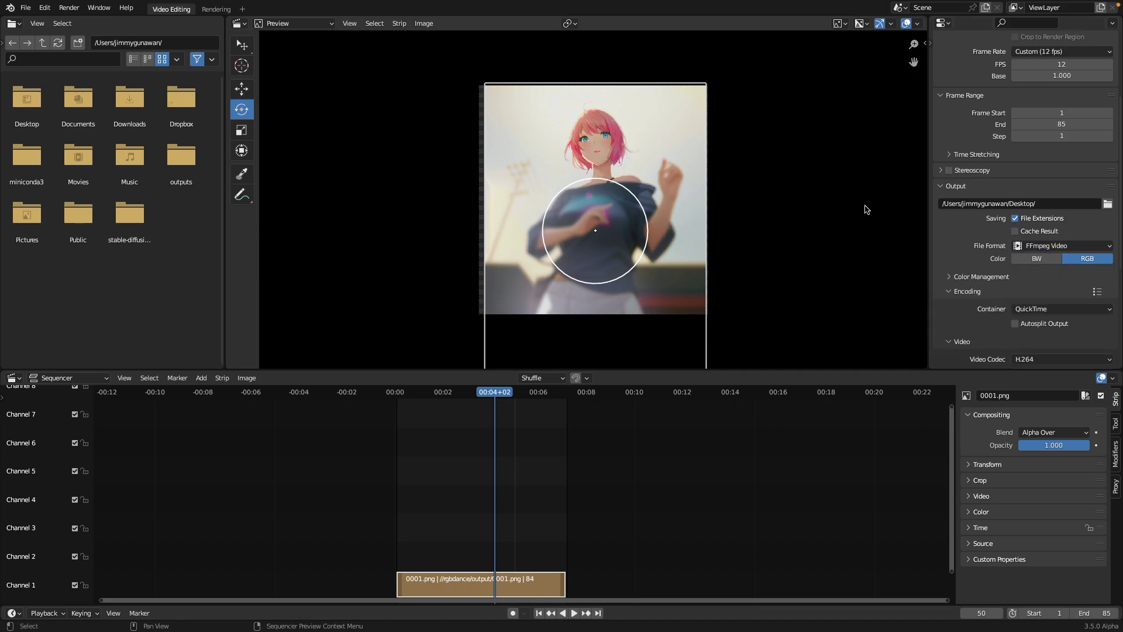
click(1031, 310)
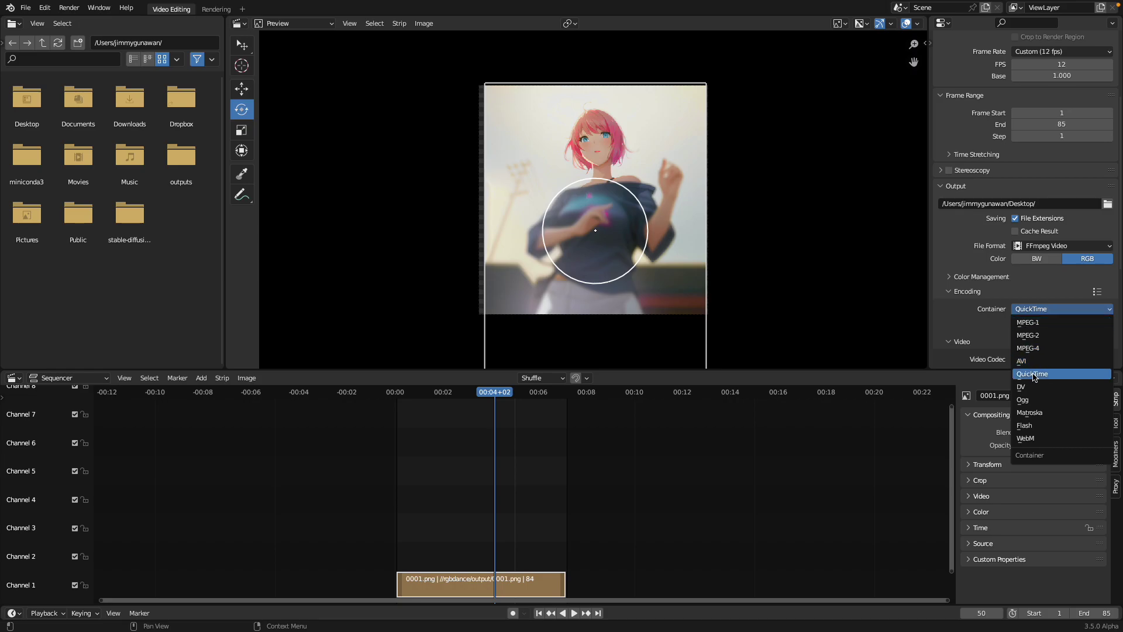
click(1031, 246)
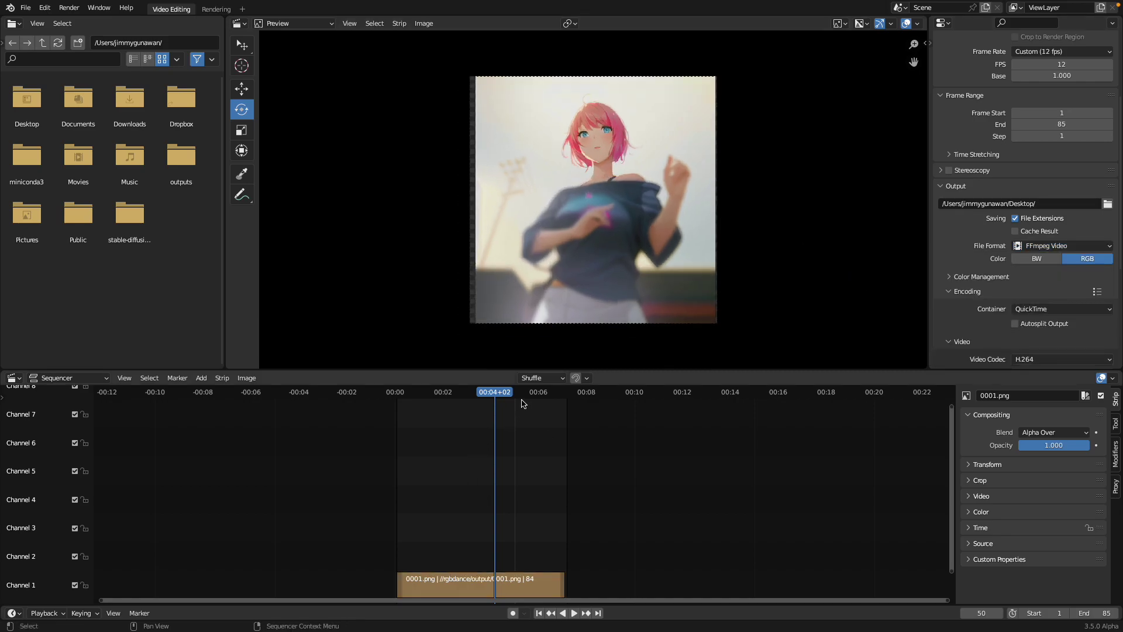
key(space)
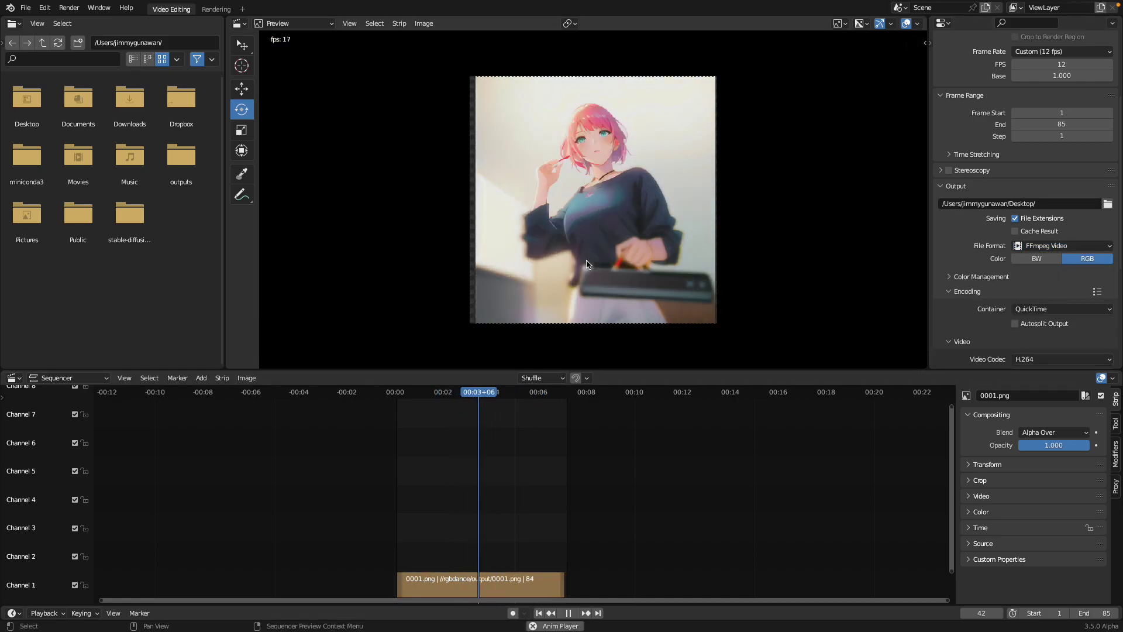
key(space)
scroll(1050, 175, up, 5)
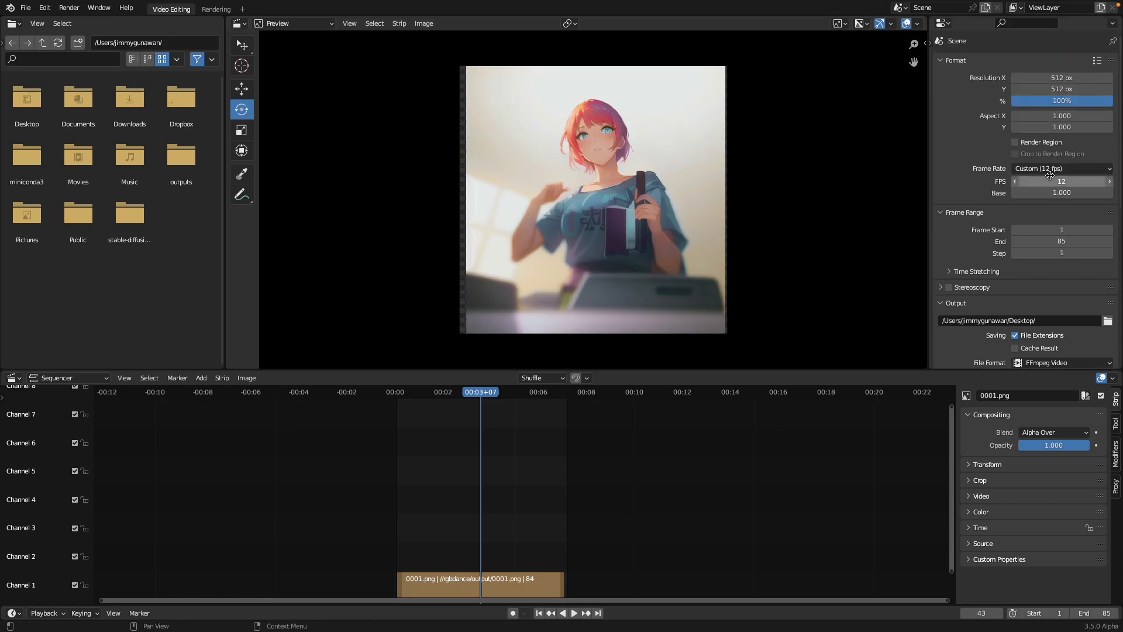
click(1057, 180)
text(1)
key(Return)
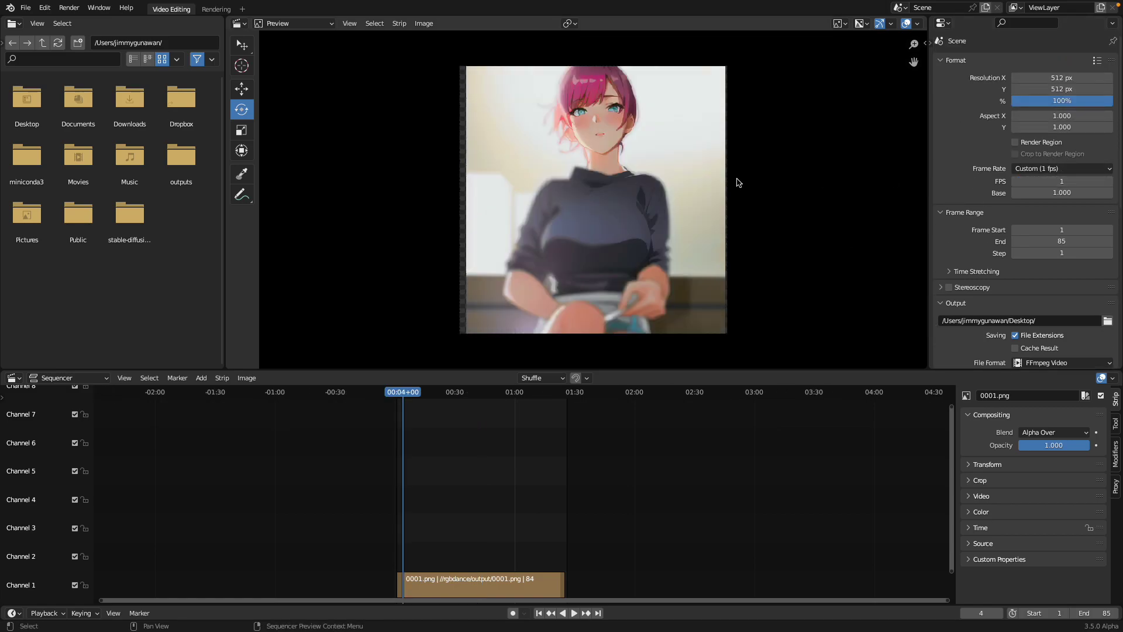
key(space)
key(space)
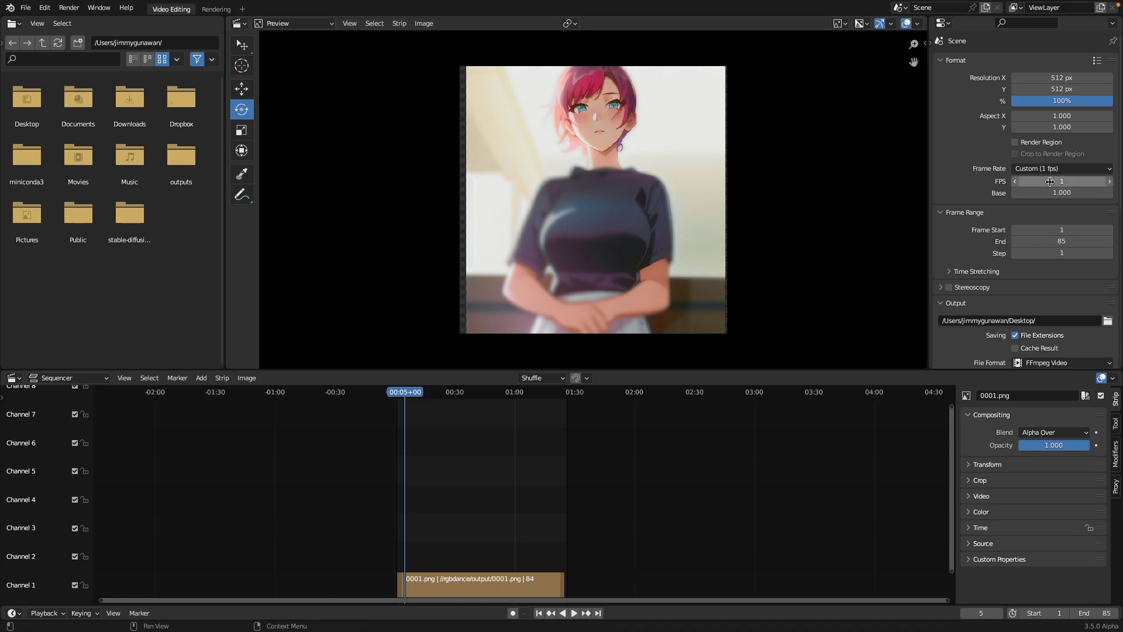
click(1050, 180)
text(8)
key(Return)
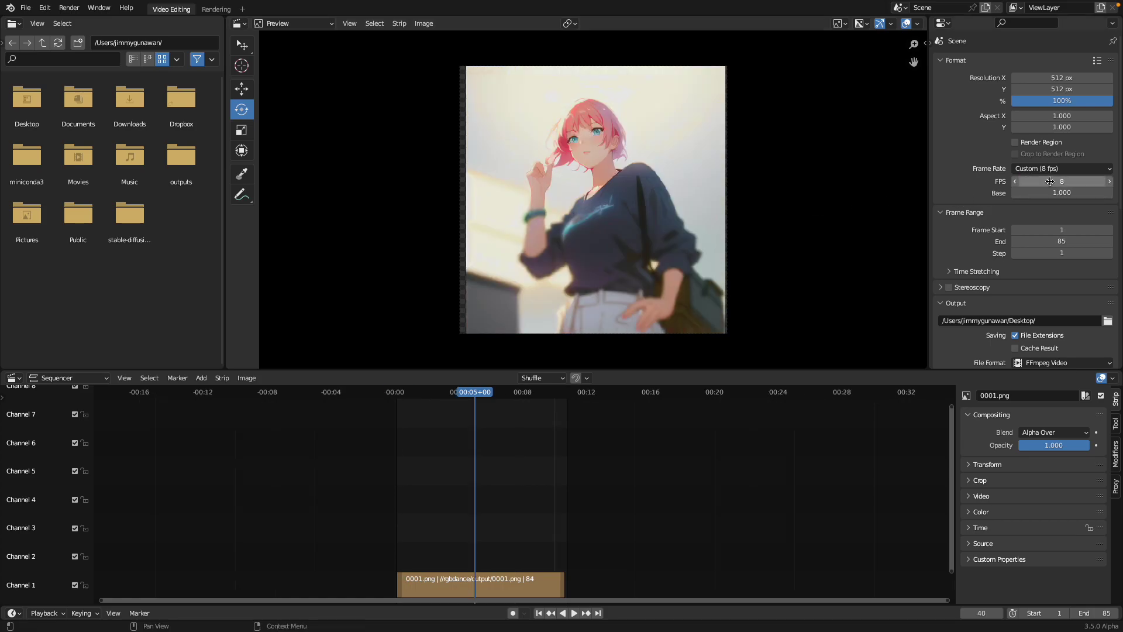
click(1050, 180)
text(24)
key(Return)
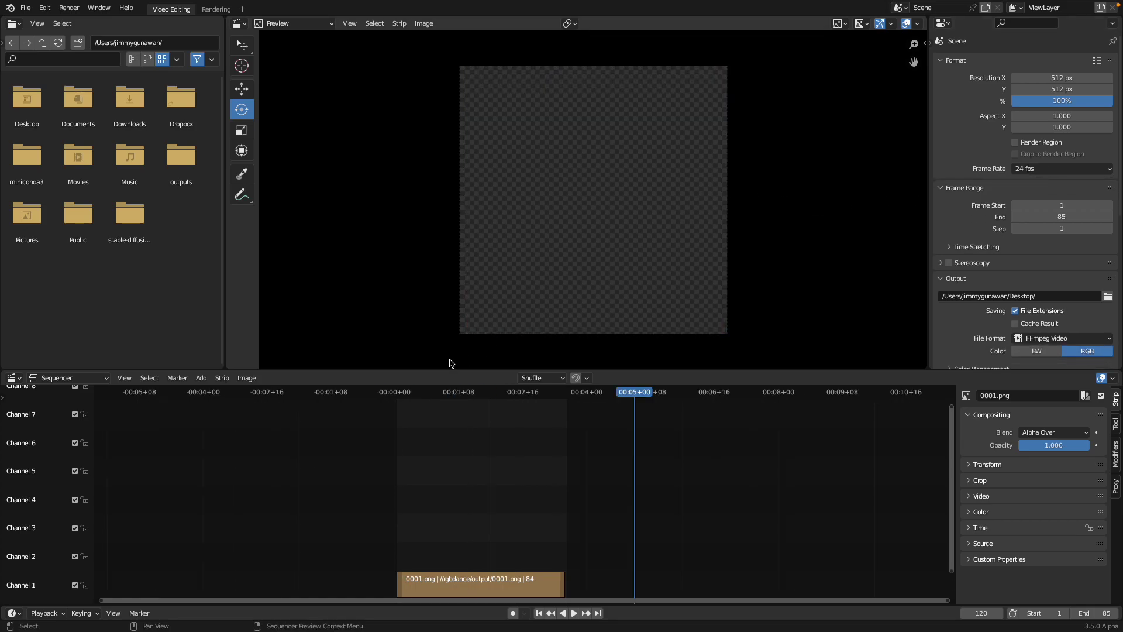
key(space)
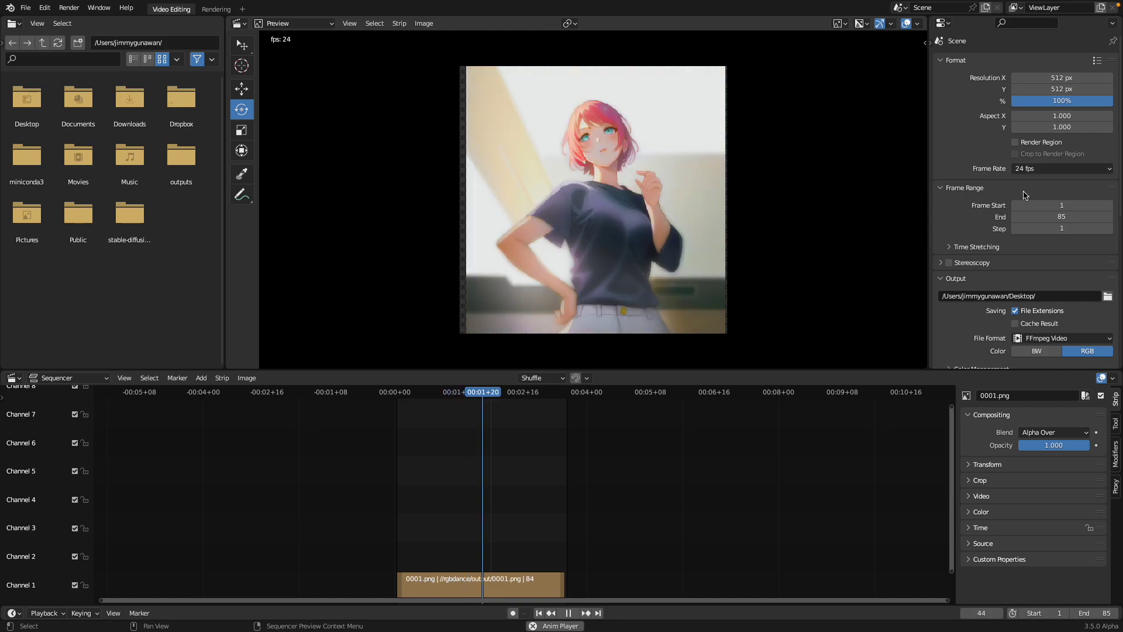
key(space)
click(1047, 168)
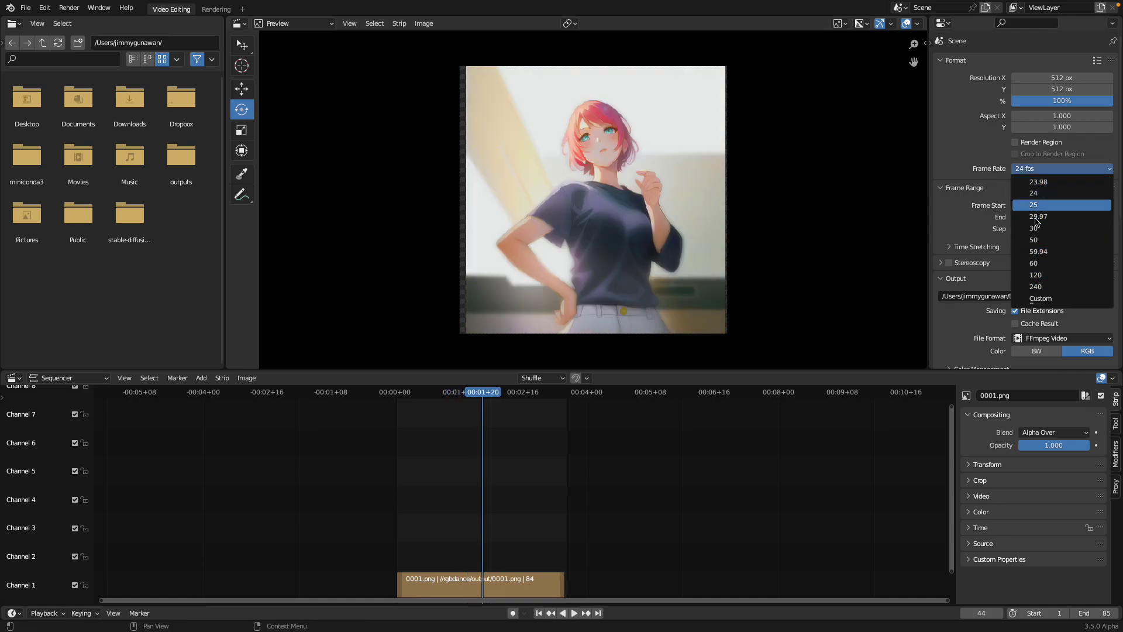
click(1040, 298)
click(1039, 182)
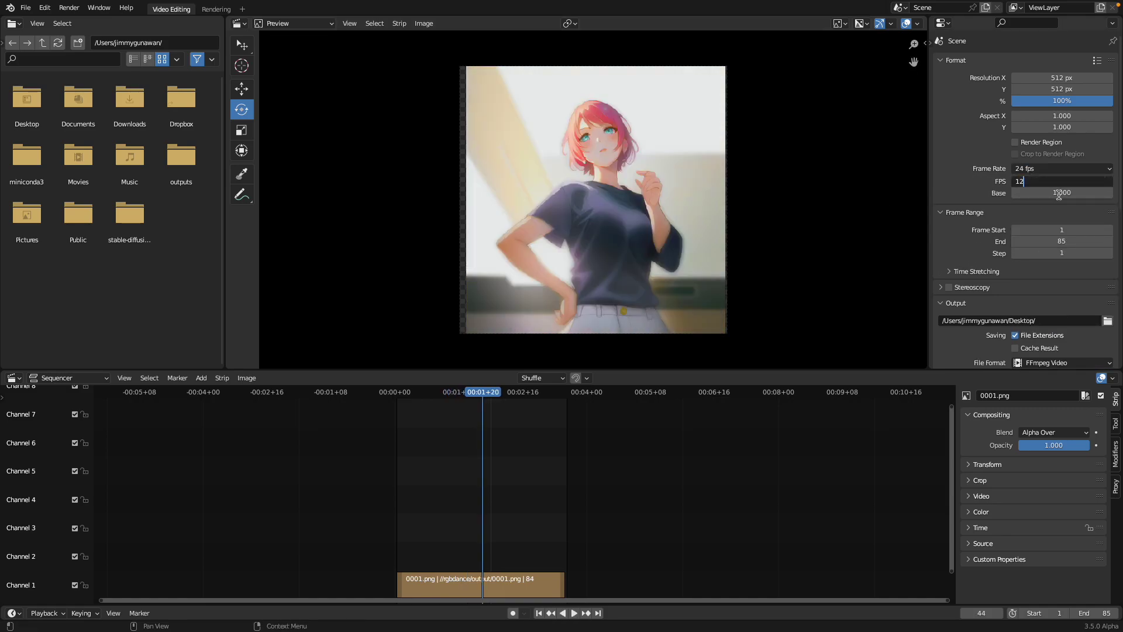
text(12)
key(Return)
key(space)
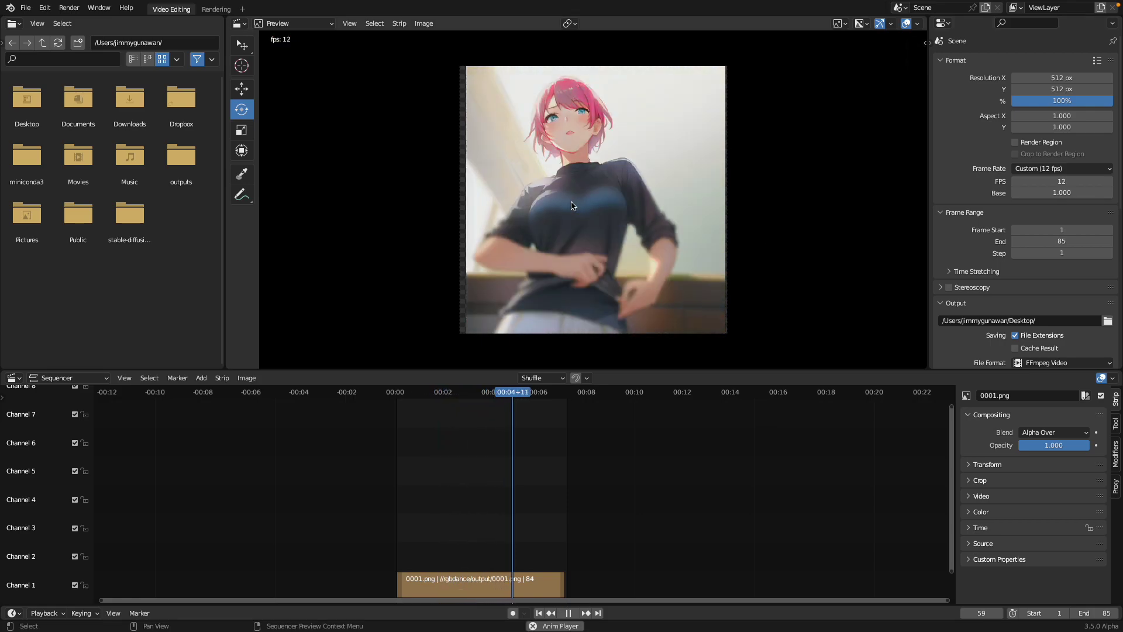
key(space)
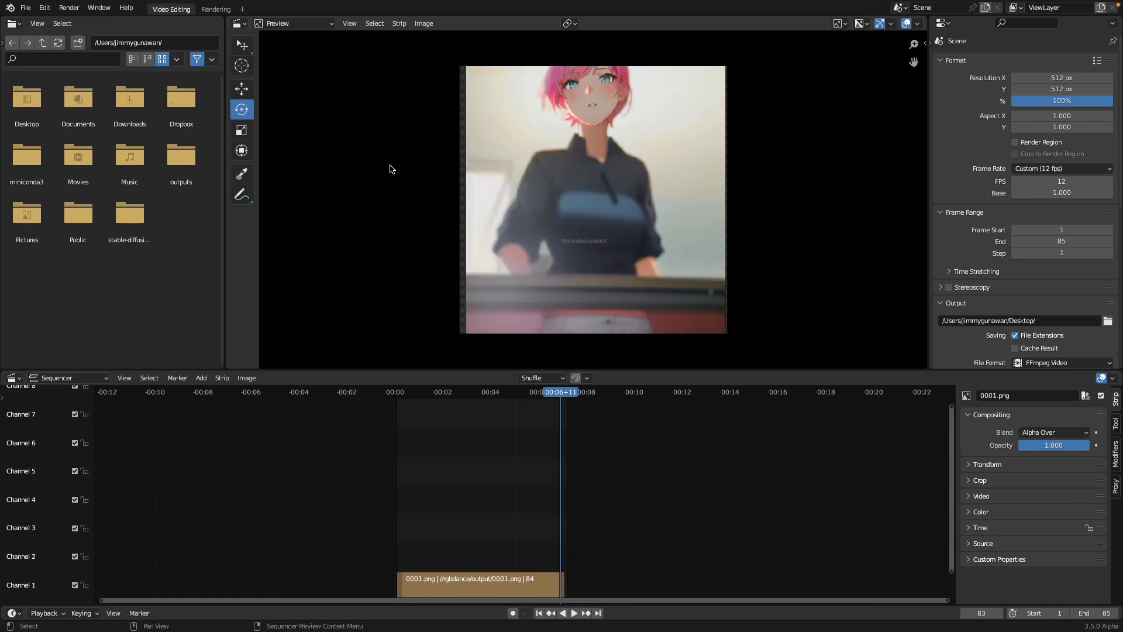
Step: Move the sequencer playhead back to frame 1
click(28, 8)
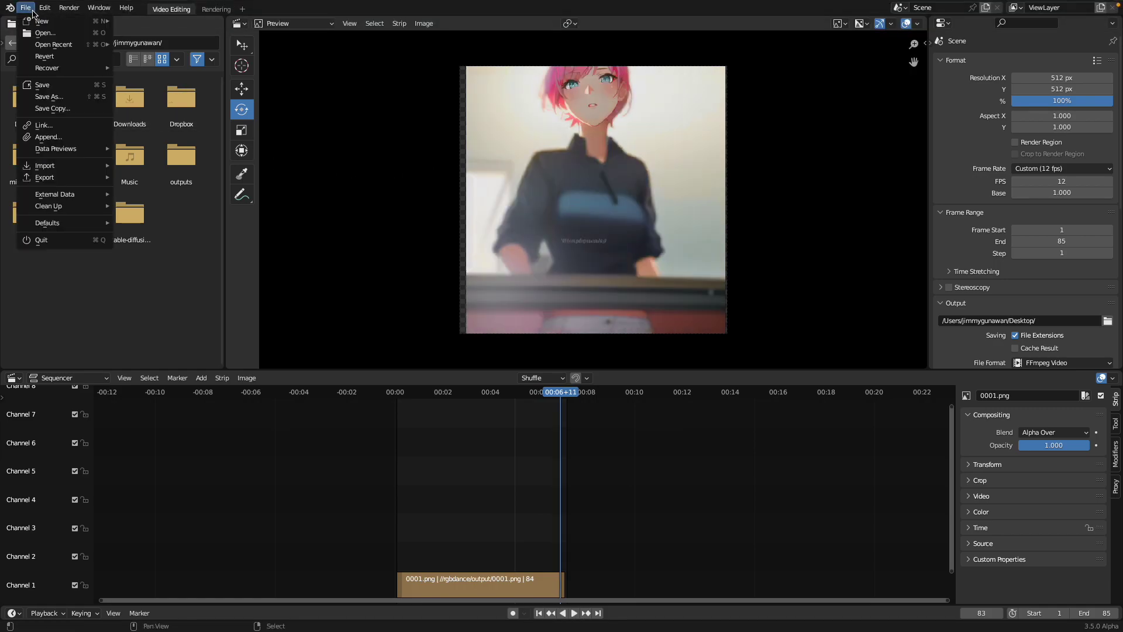
mouse_move(76, 25)
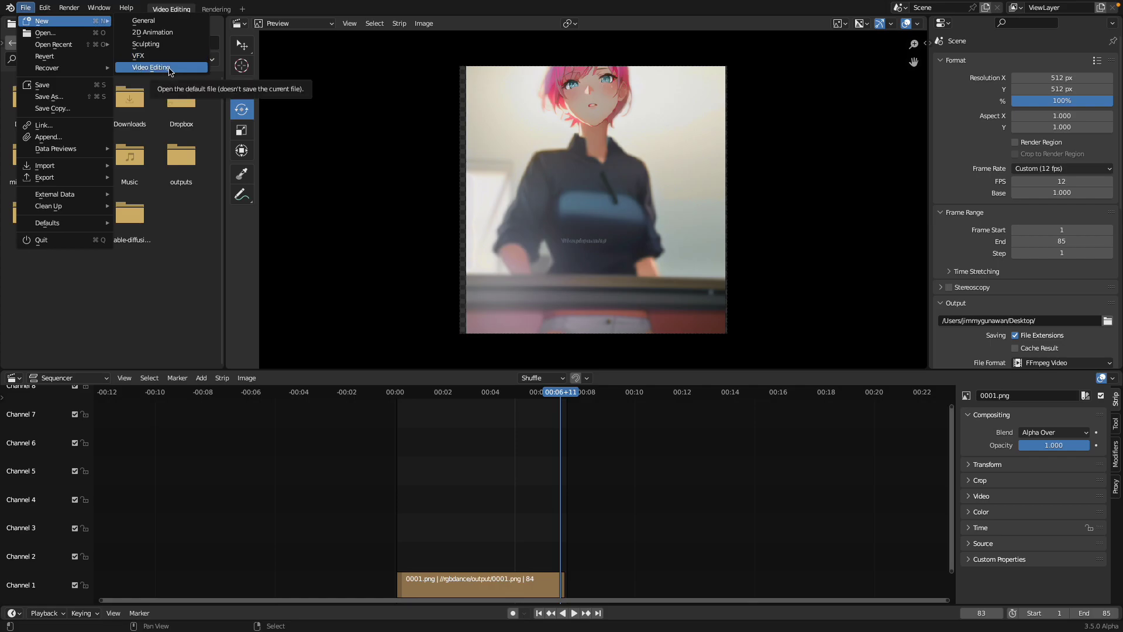
scroll(455, 475, up, 1)
scroll(407, 489, up, 1)
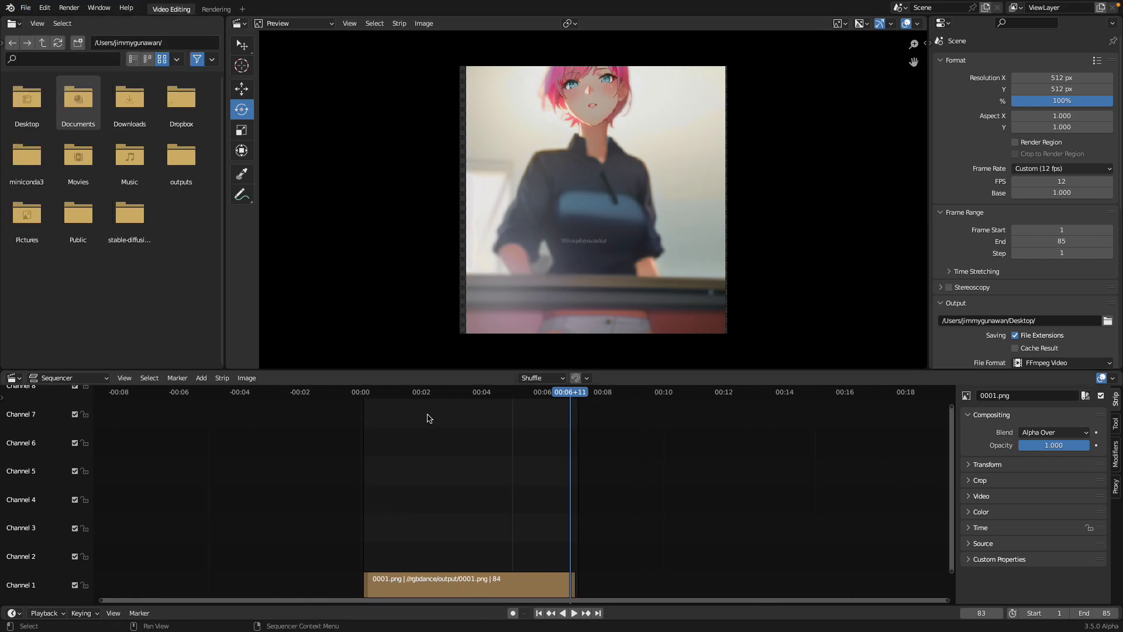
drag(416, 395, 363, 394)
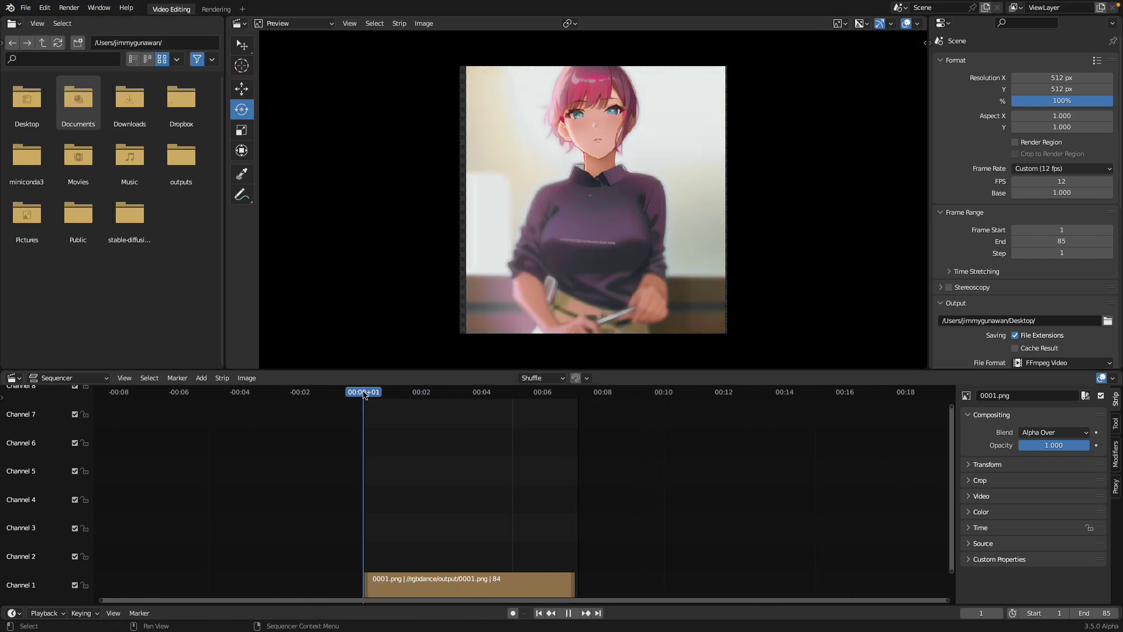
Step: Add all 89 images from rgbdance/output copy 9 as a new image strip in channel 2
key(shift+a)
click(389, 499)
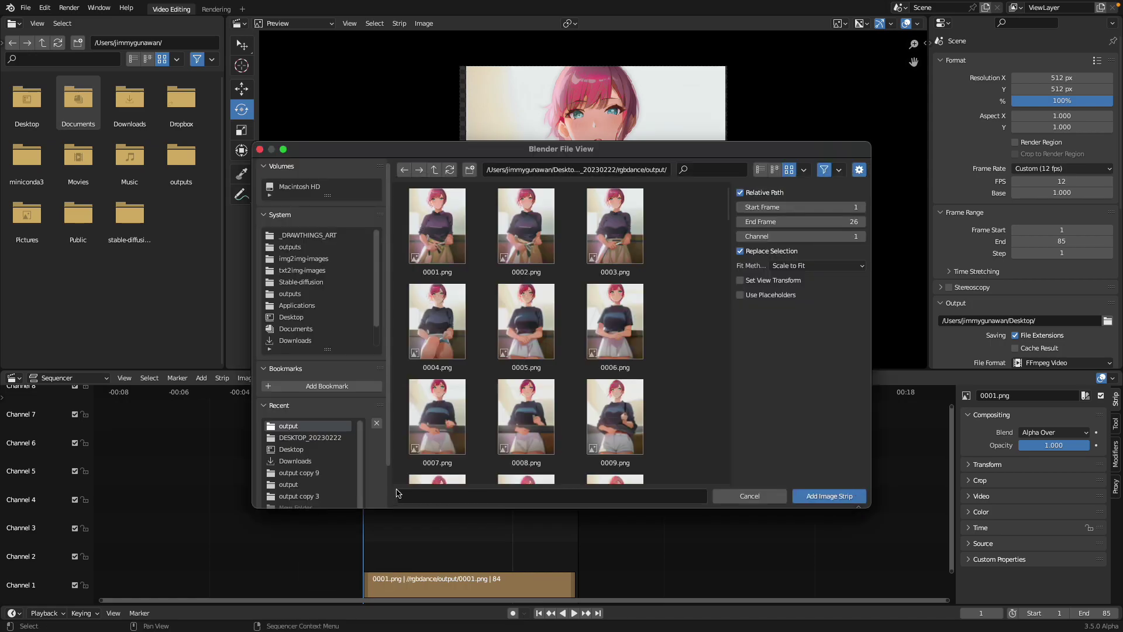
click(432, 170)
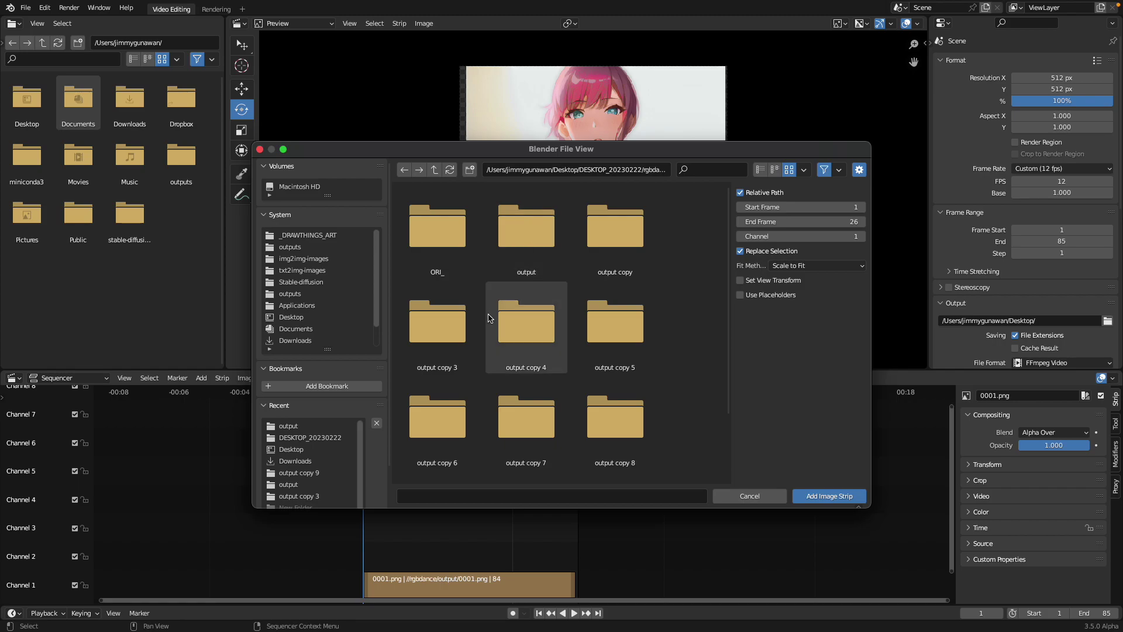
scroll(550, 377, down, 3)
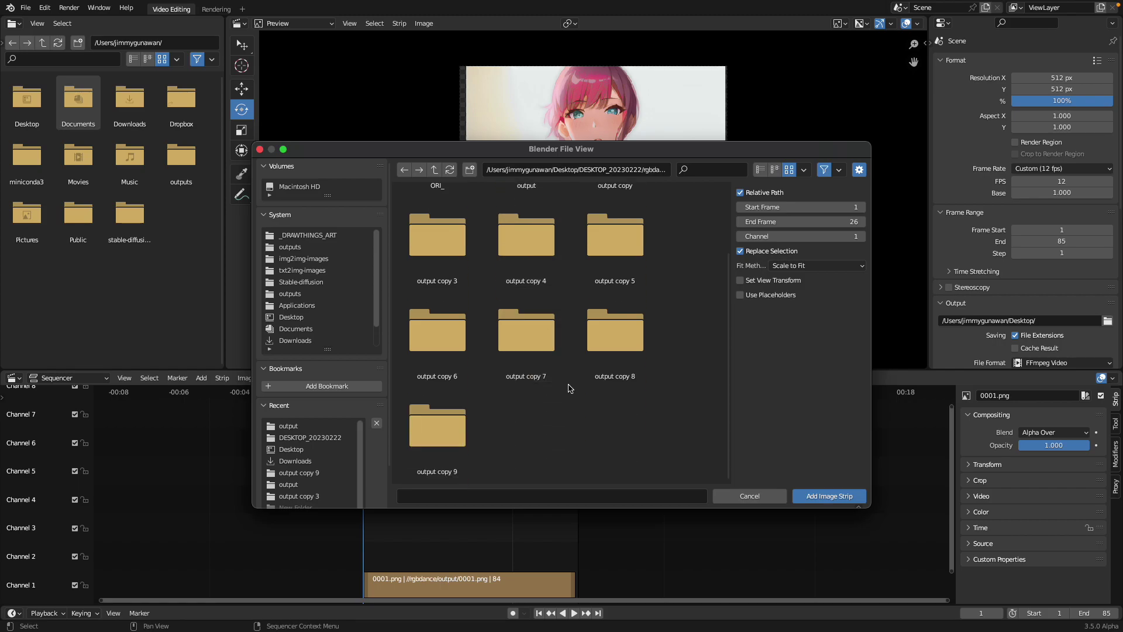
double_click(437, 433)
key(a)
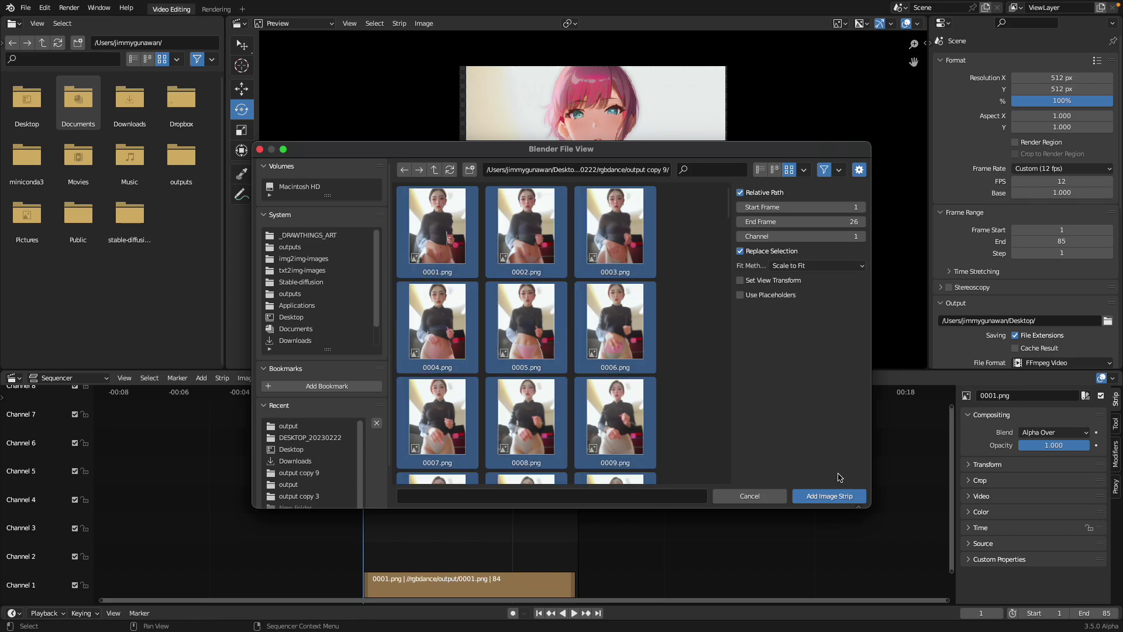
click(829, 496)
Step: Nudge the new output copy 9 image slightly higher and play back both strips
key(space)
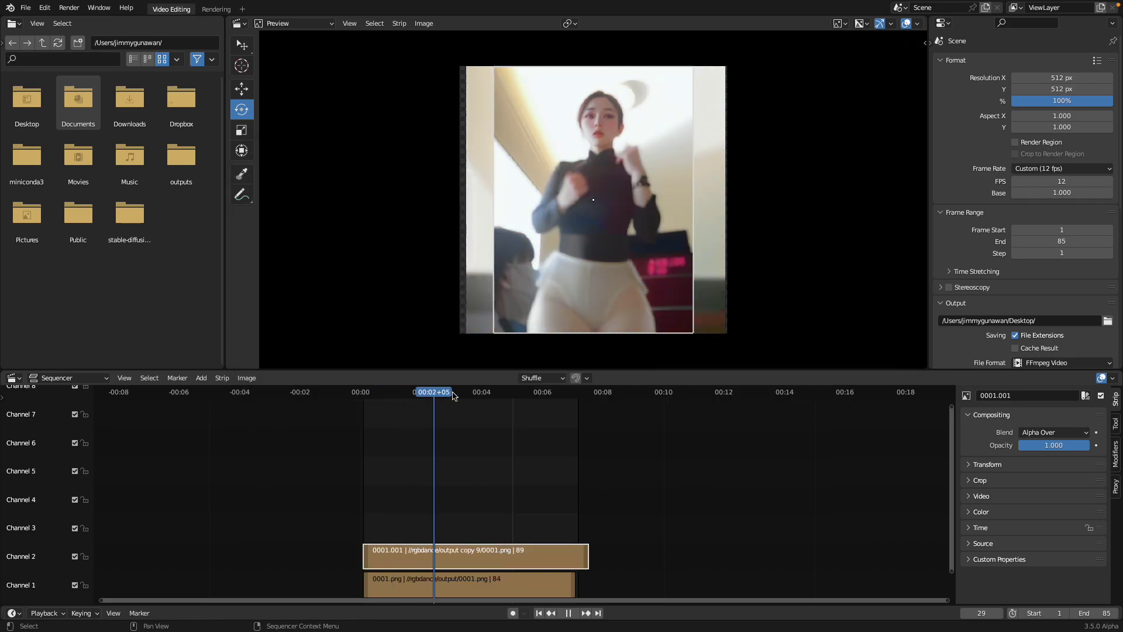
key(space)
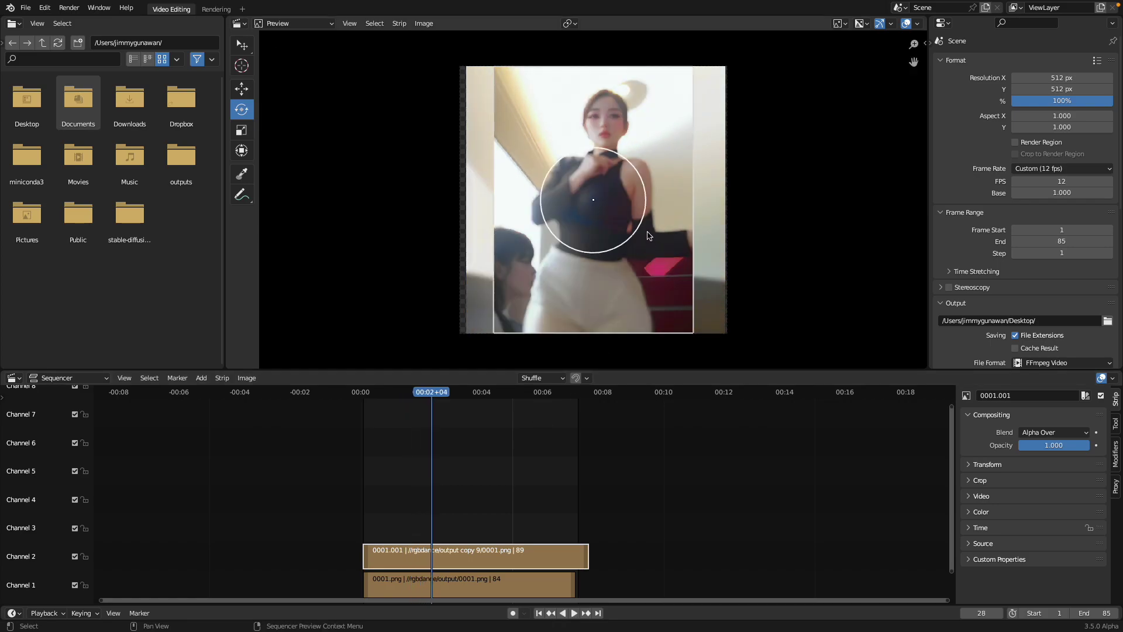
key(s)
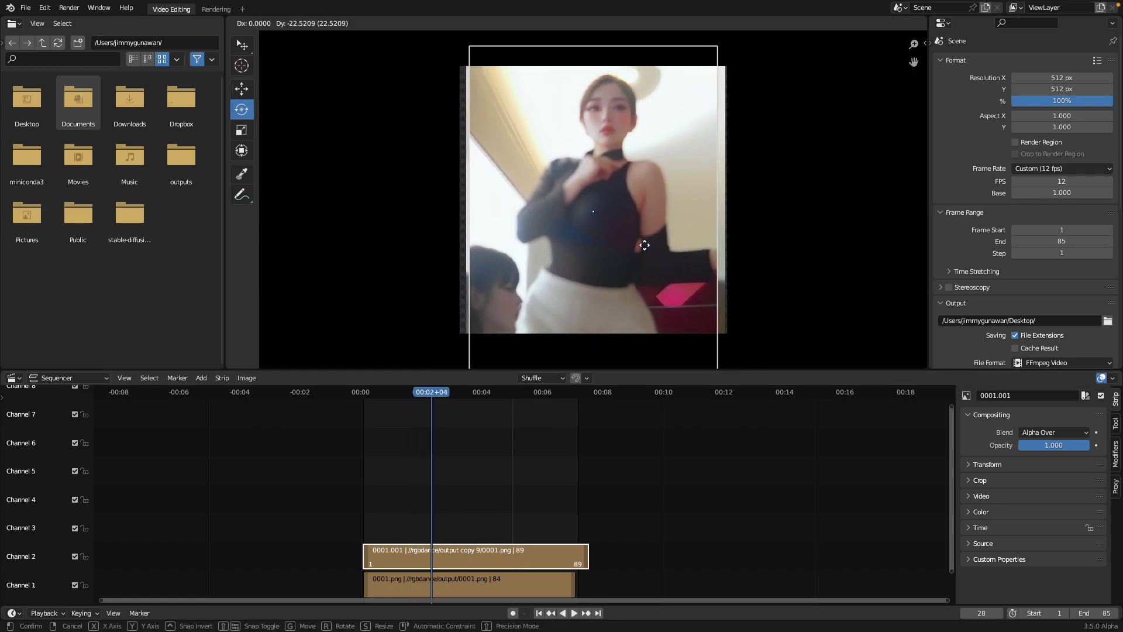
key(Escape)
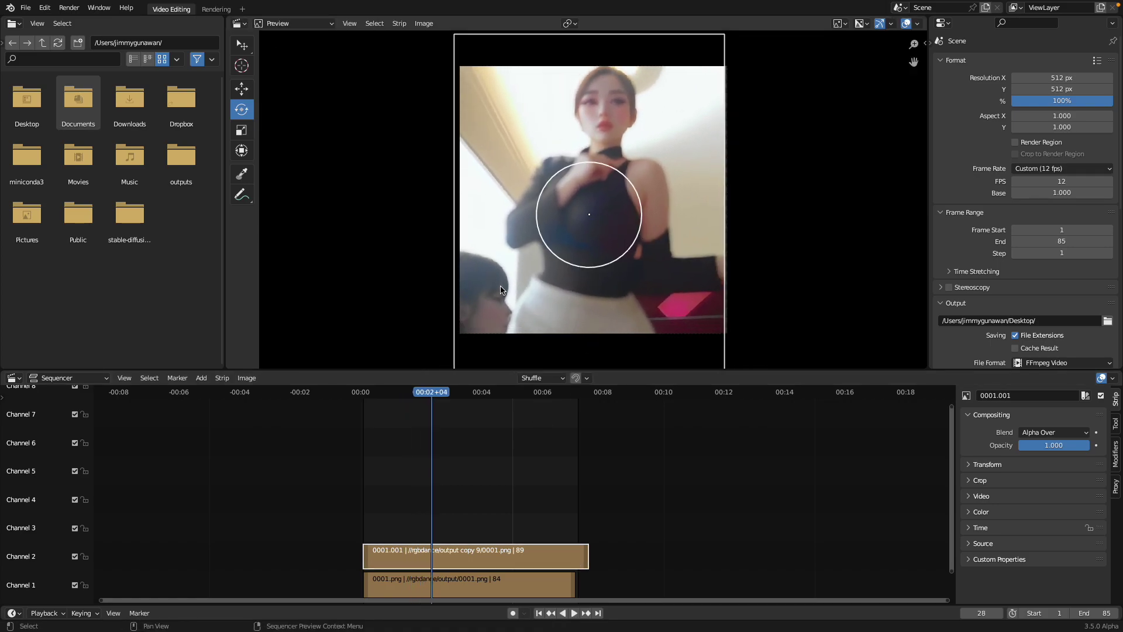
key(g)
click(494, 271)
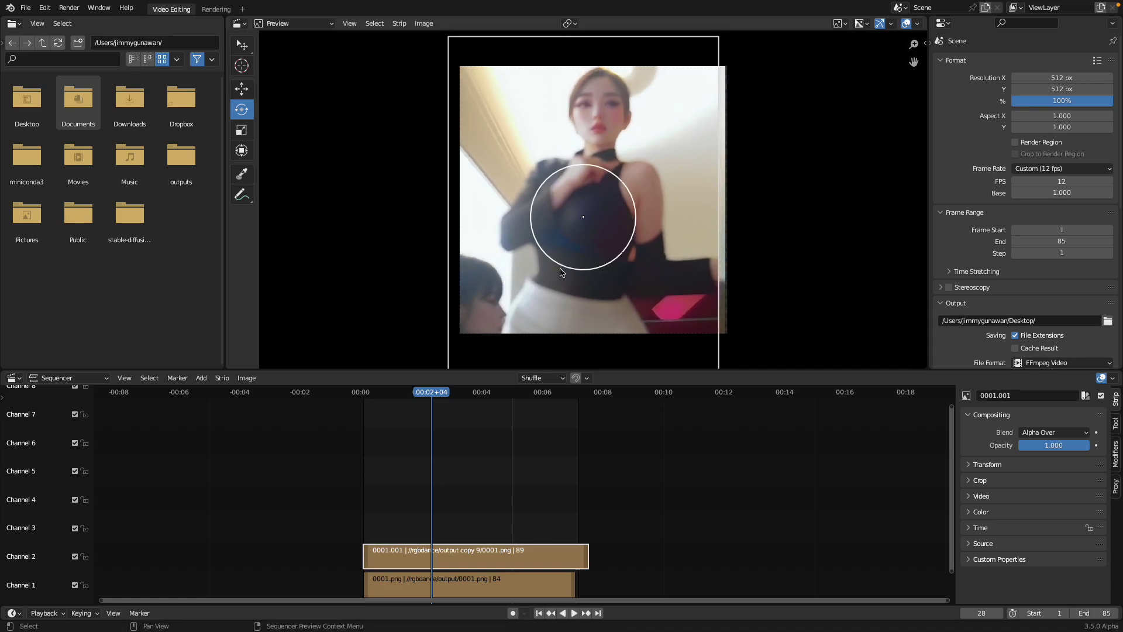
key(space)
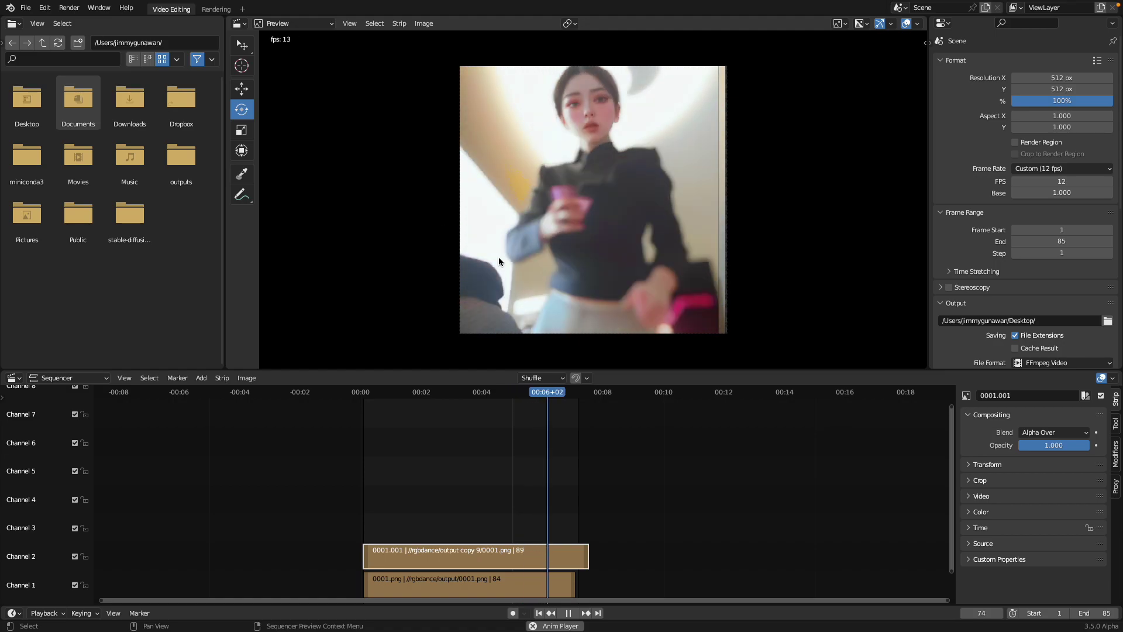
key(space)
Step: Return to the WebUI and open its 2023-02-22 generated images folder in Finder
key(ctrl+Left)
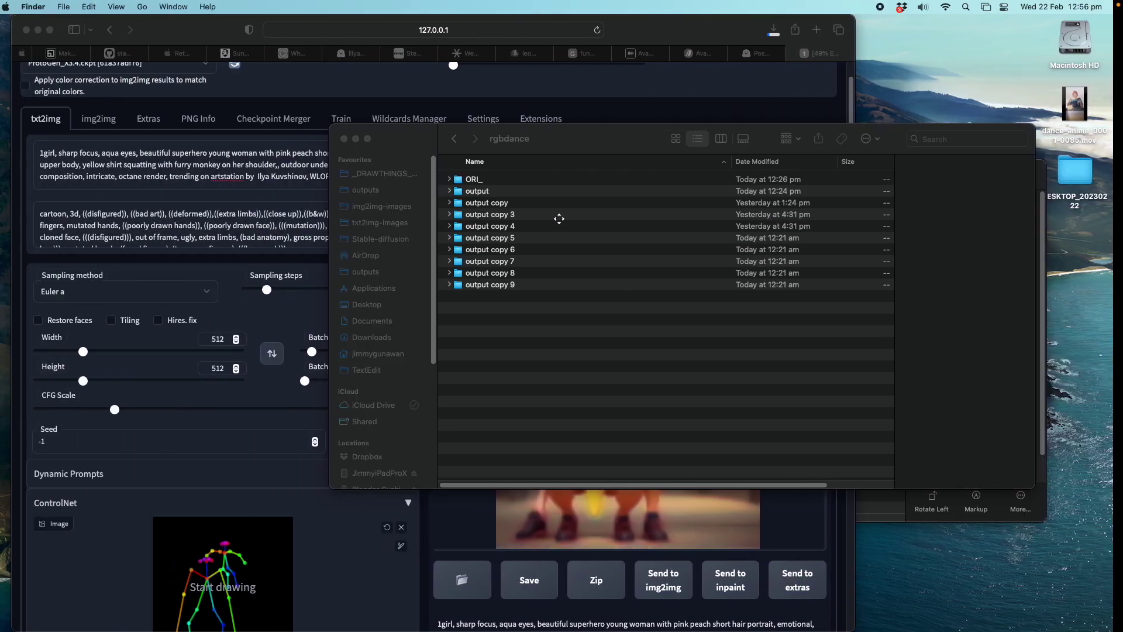
click(628, 39)
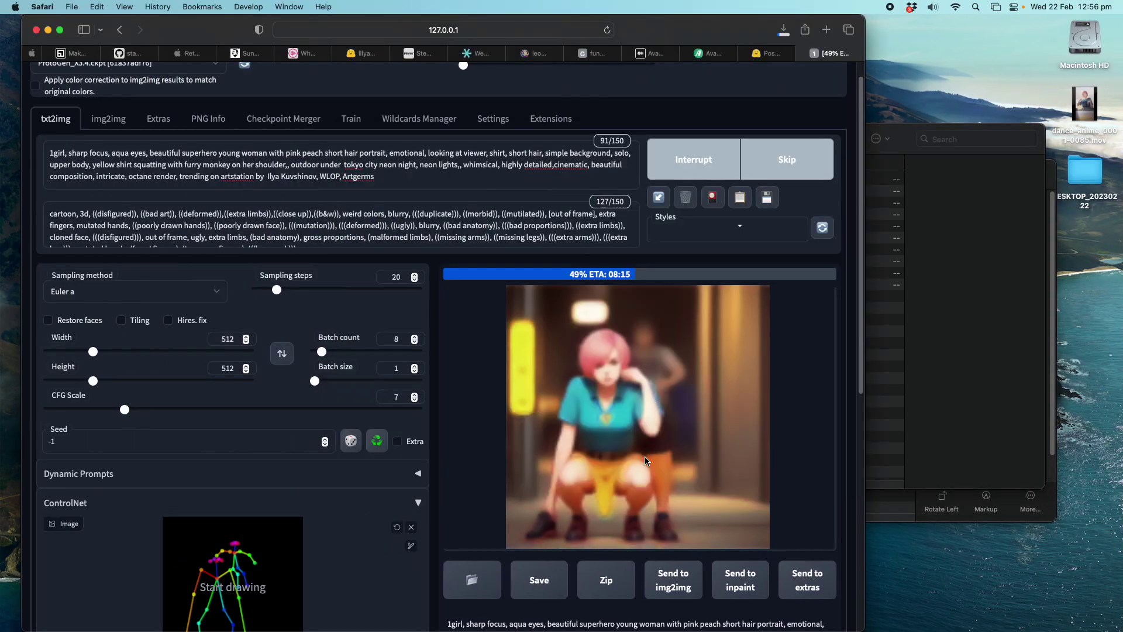
scroll(658, 526, down, 2)
click(472, 533)
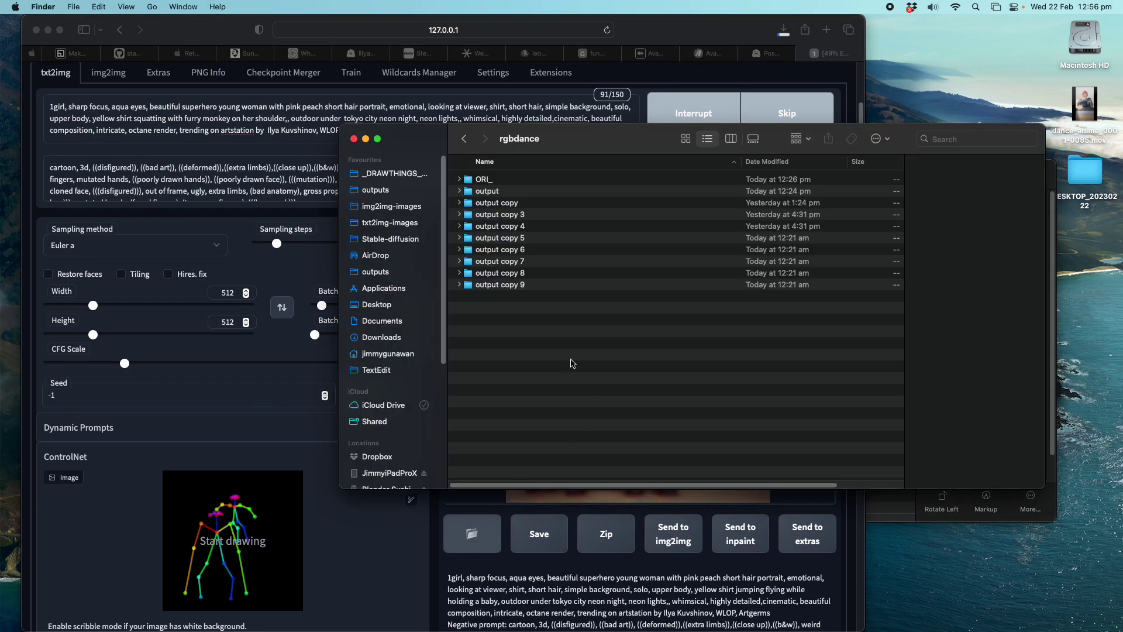
double_click(670, 215)
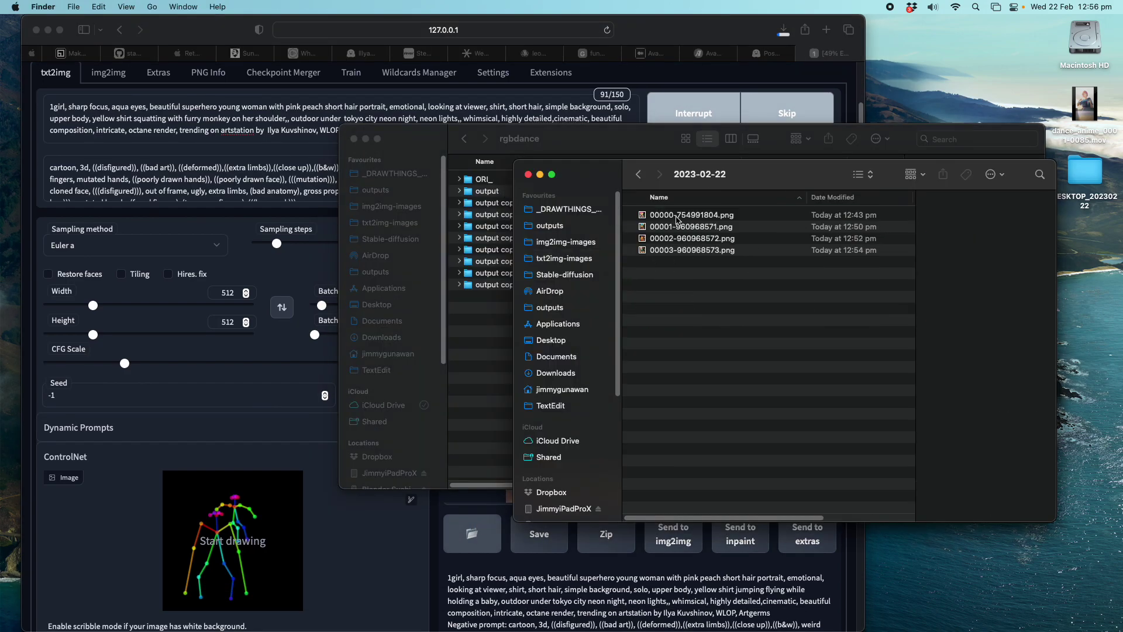
Step: Preview renders 00000–00003 in Quick Look, then bring the WebUI page back to front
click(678, 217)
key(Down)
key(Down)
key(Down)
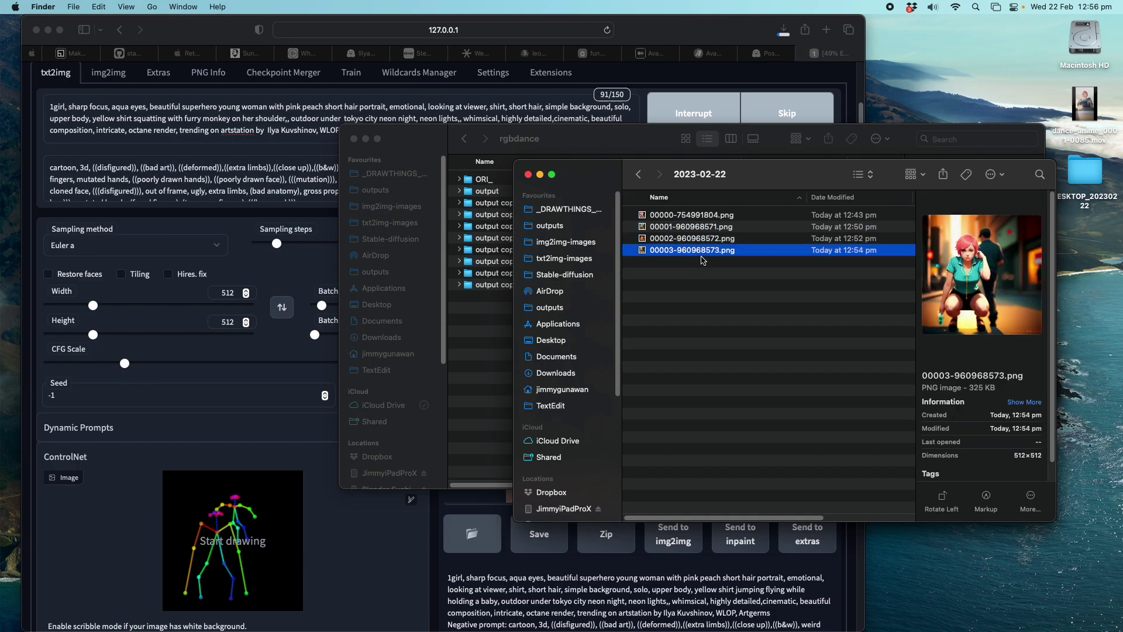
key(space)
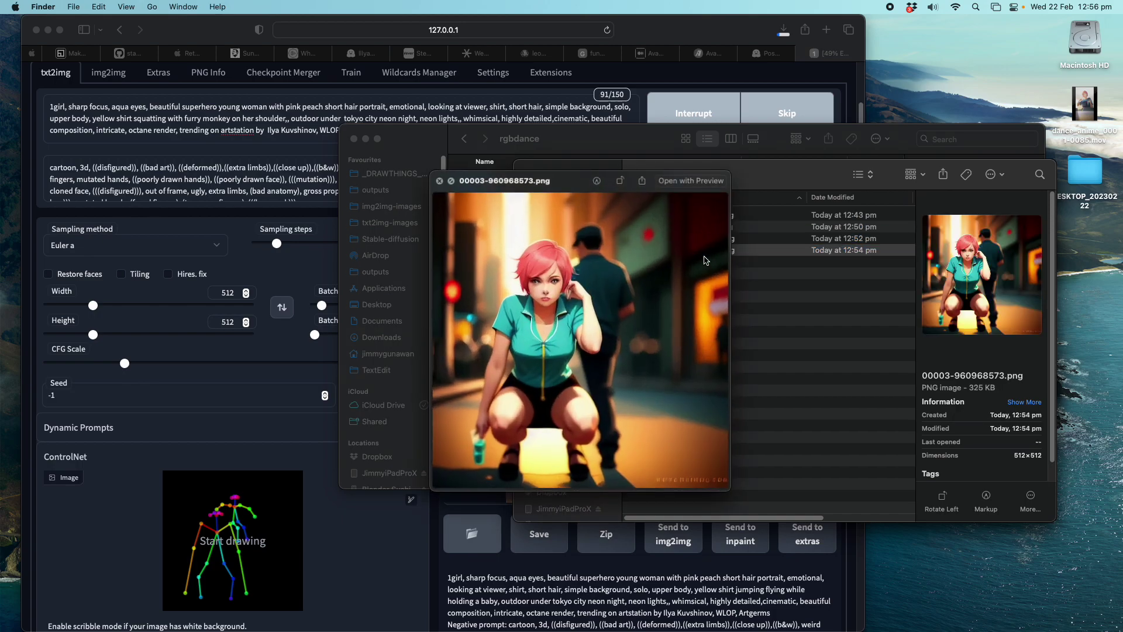
key(Up)
key(Up)
key(Up)
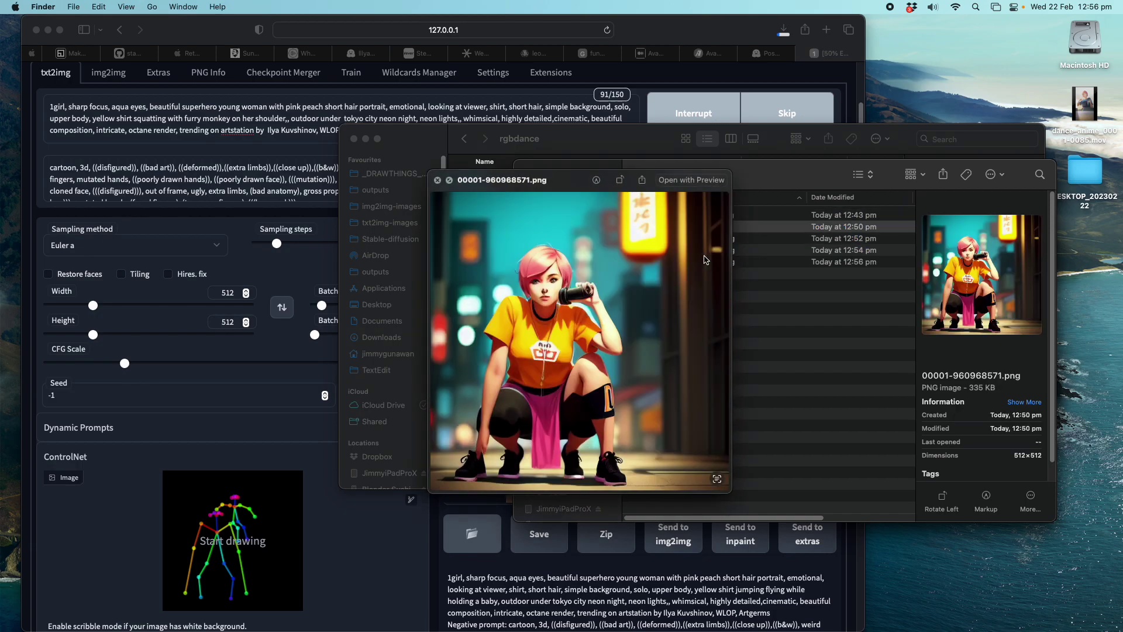
key(Up)
key(Down)
key(Down)
key(Down)
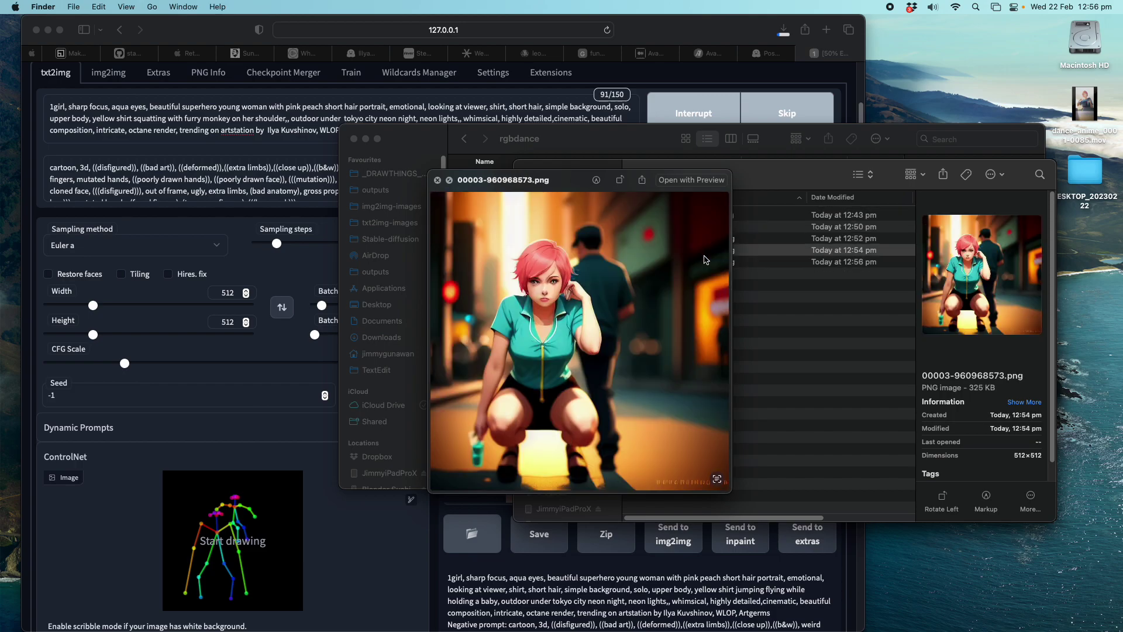
key(Down)
key(Up)
key(Up)
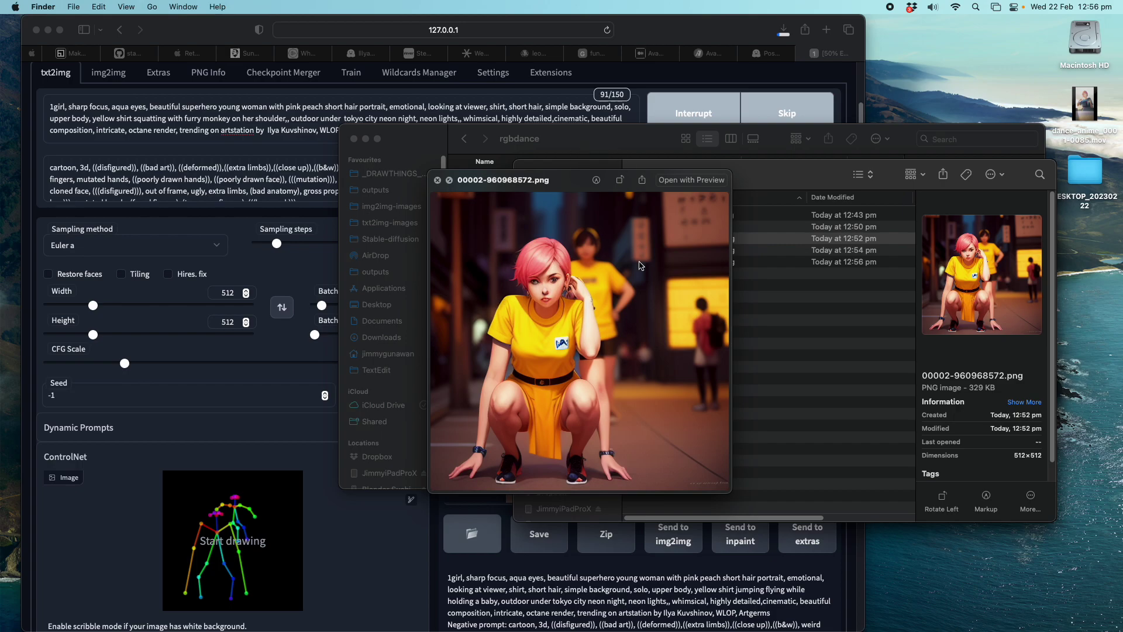
click(707, 28)
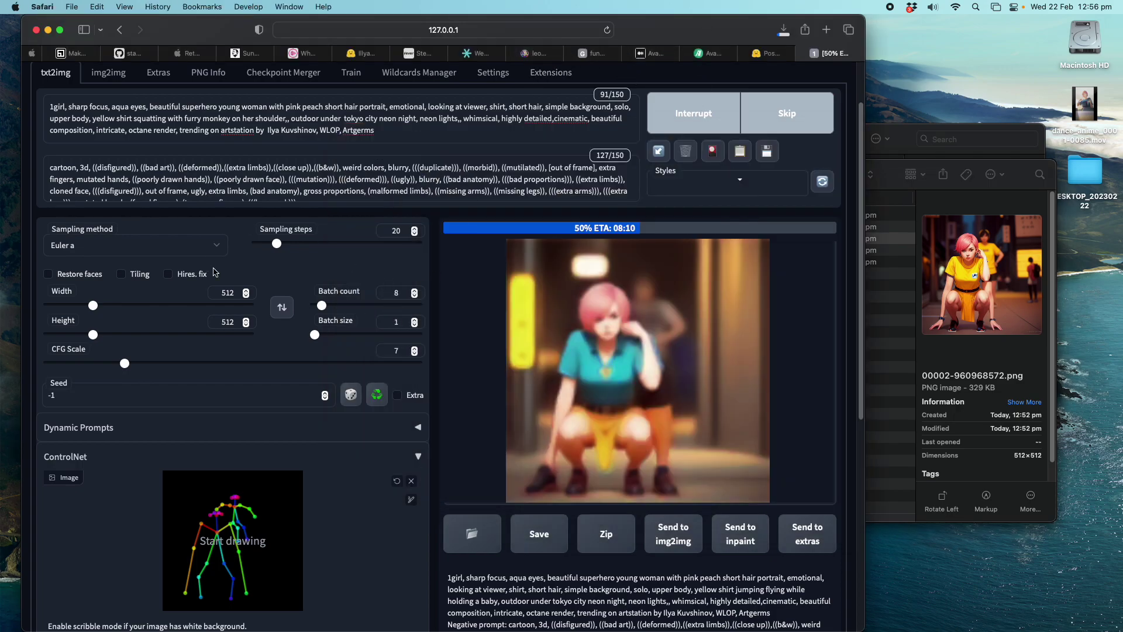
Step: Widen the Safari window, dismiss the Privacy Report, and bring up the Avatar Pose Maker pose grid
drag(901, 13, 934, 15)
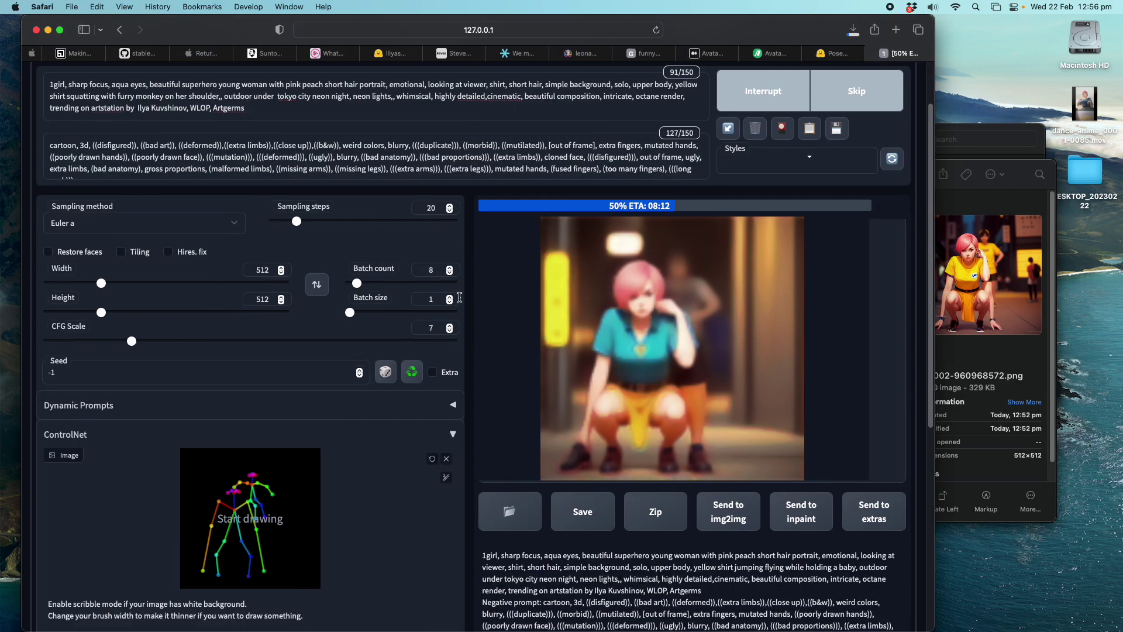
scroll(386, 334, down, 10)
scroll(381, 412, up, 3)
scroll(381, 411, up, 5)
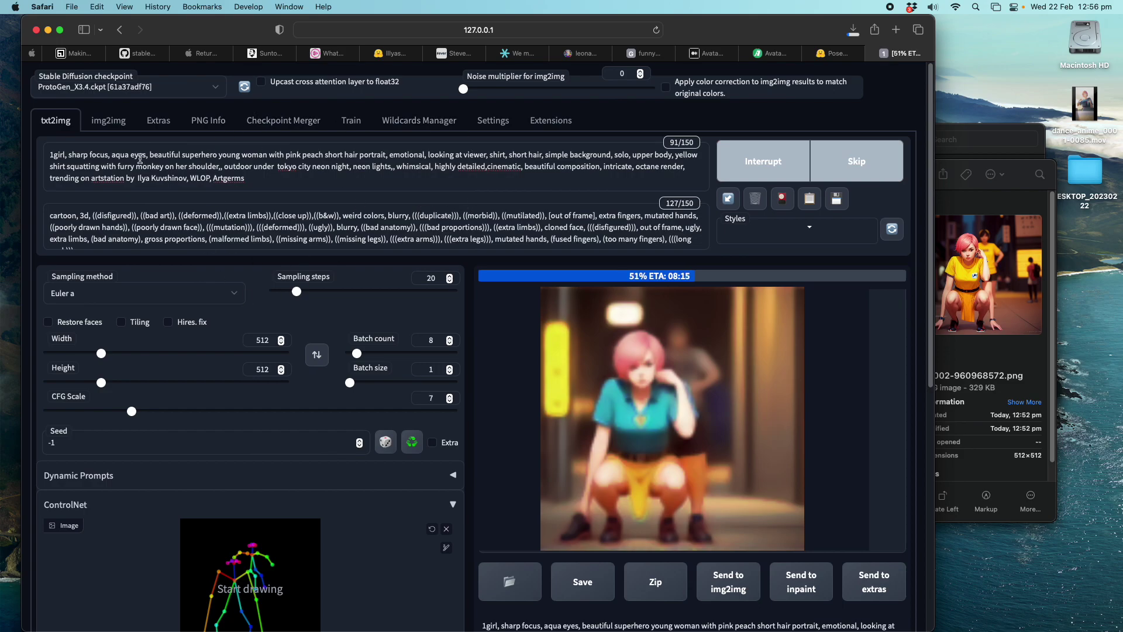
click(450, 30)
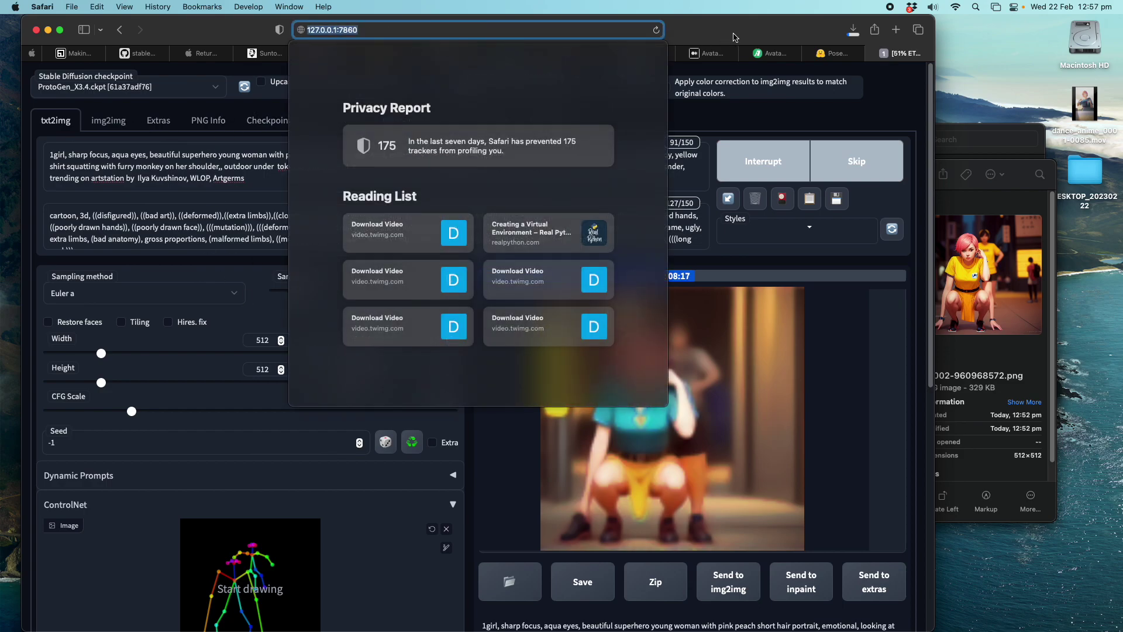
key(Escape)
drag(935, 21, 1010, 22)
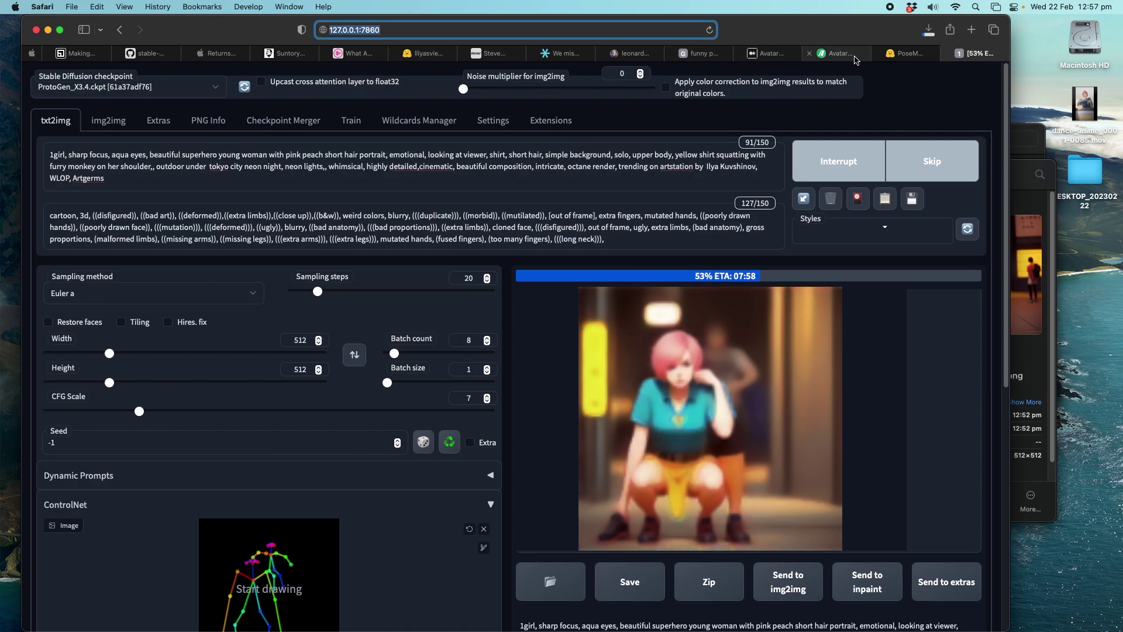
click(787, 54)
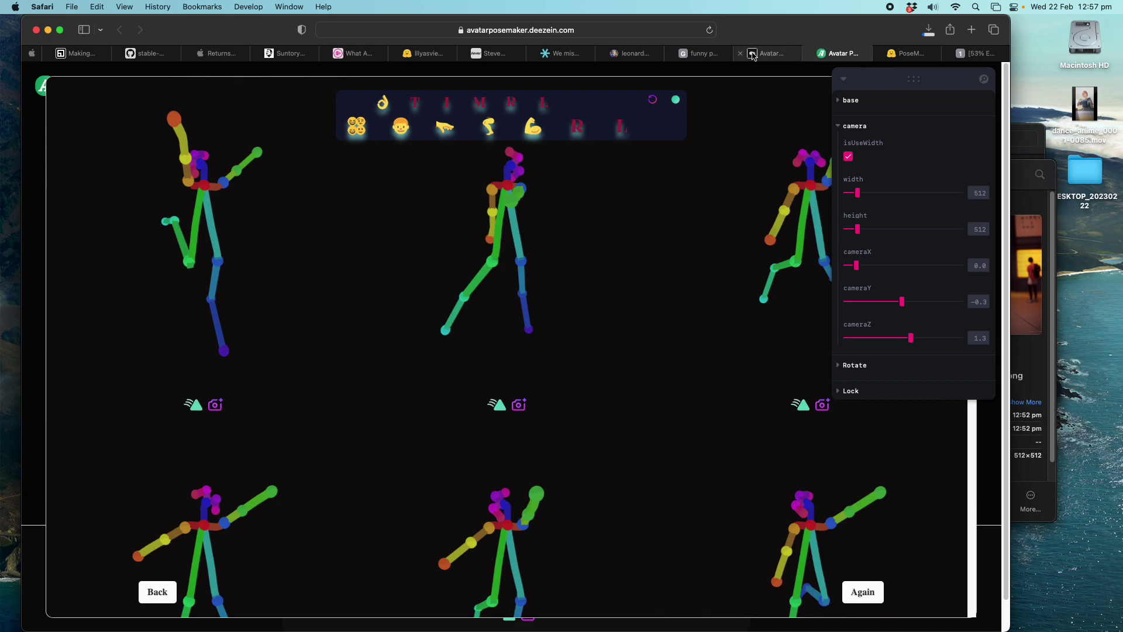
Step: On the Leonardo.Ai page, widen the window and scroll to the two pink-haired Tokyo-train renders
click(634, 53)
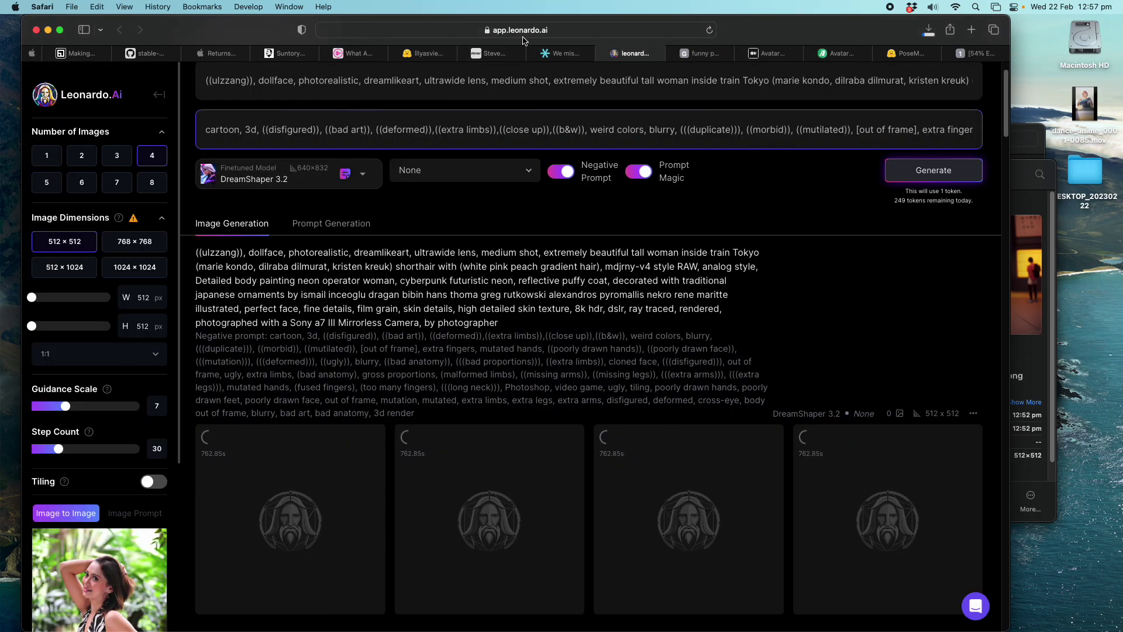
drag(1007, 20, 1078, 20)
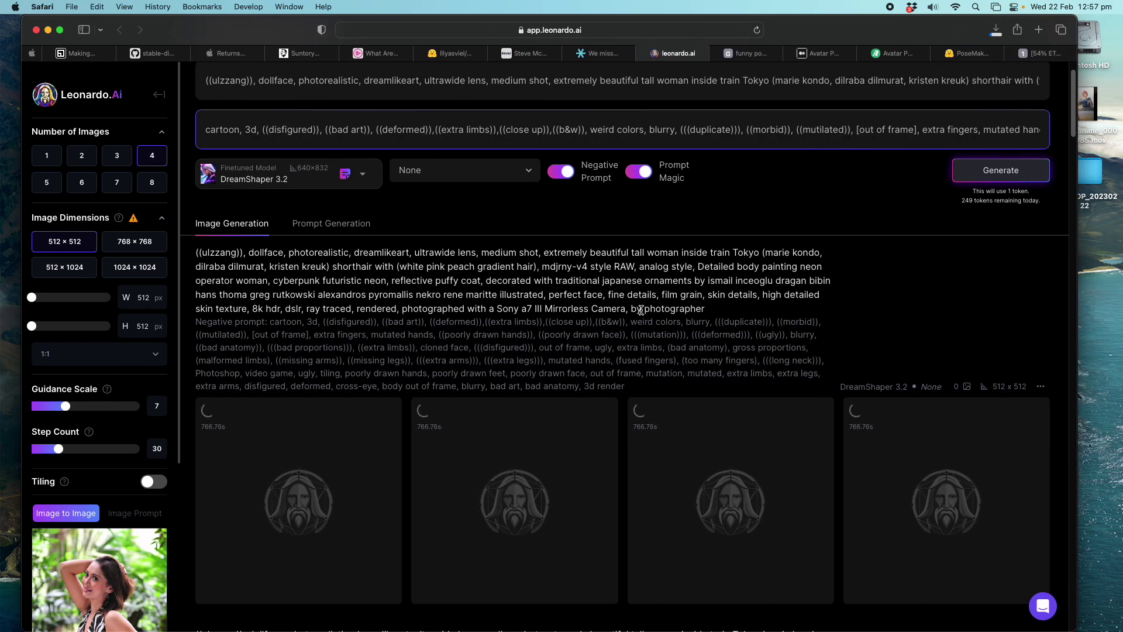
scroll(160, 366, down, 5)
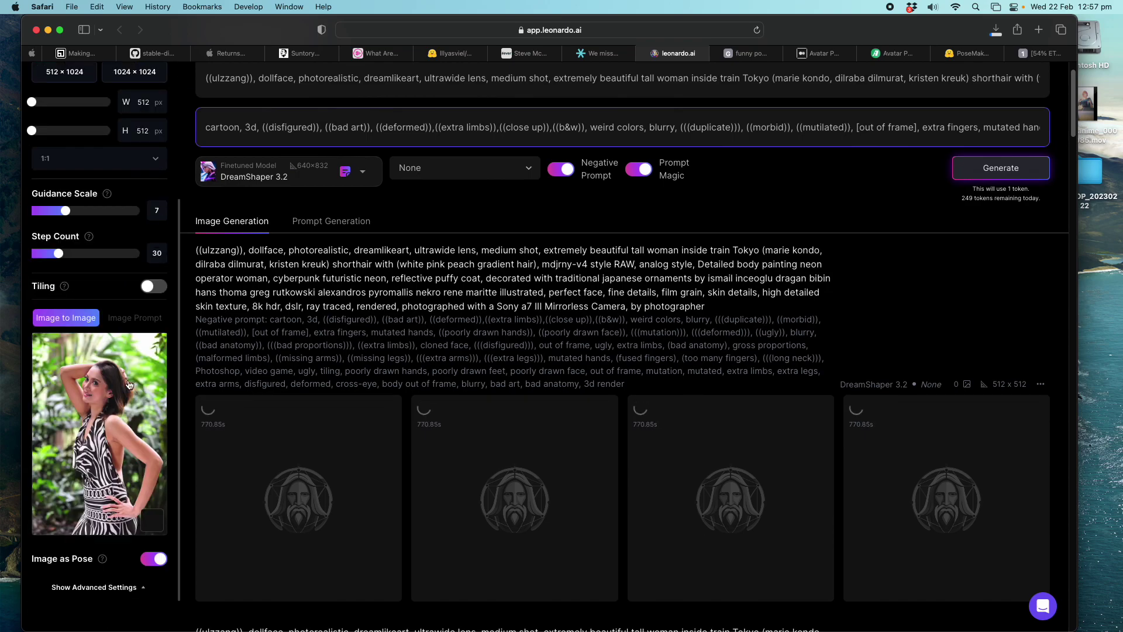
scroll(119, 370, up, 2)
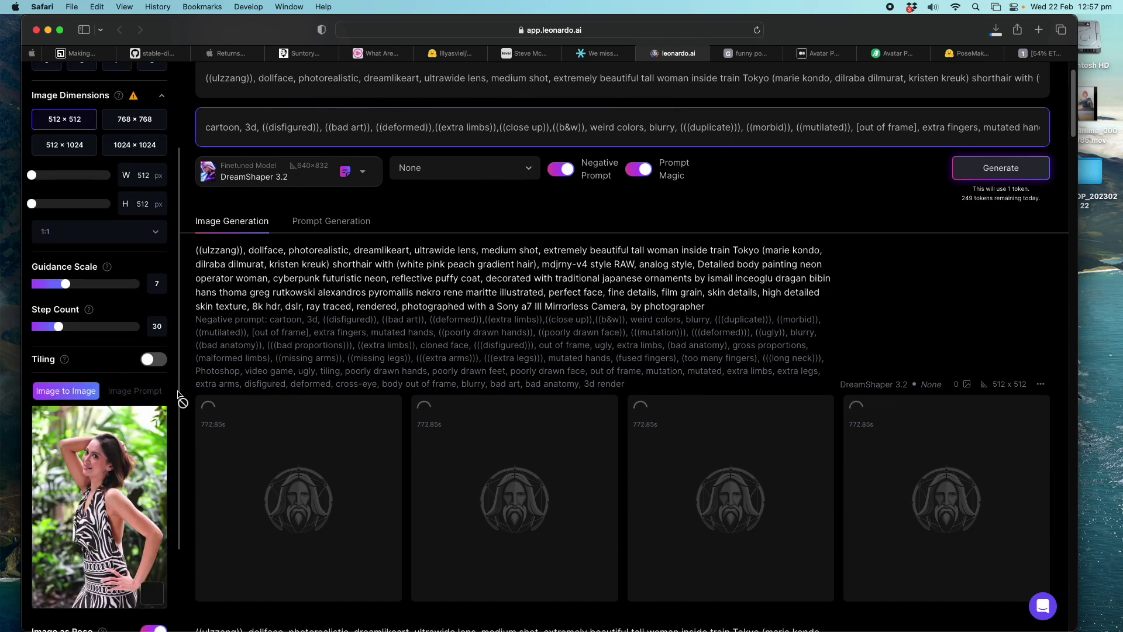
scroll(342, 396, down, 4)
scroll(341, 396, down, 15)
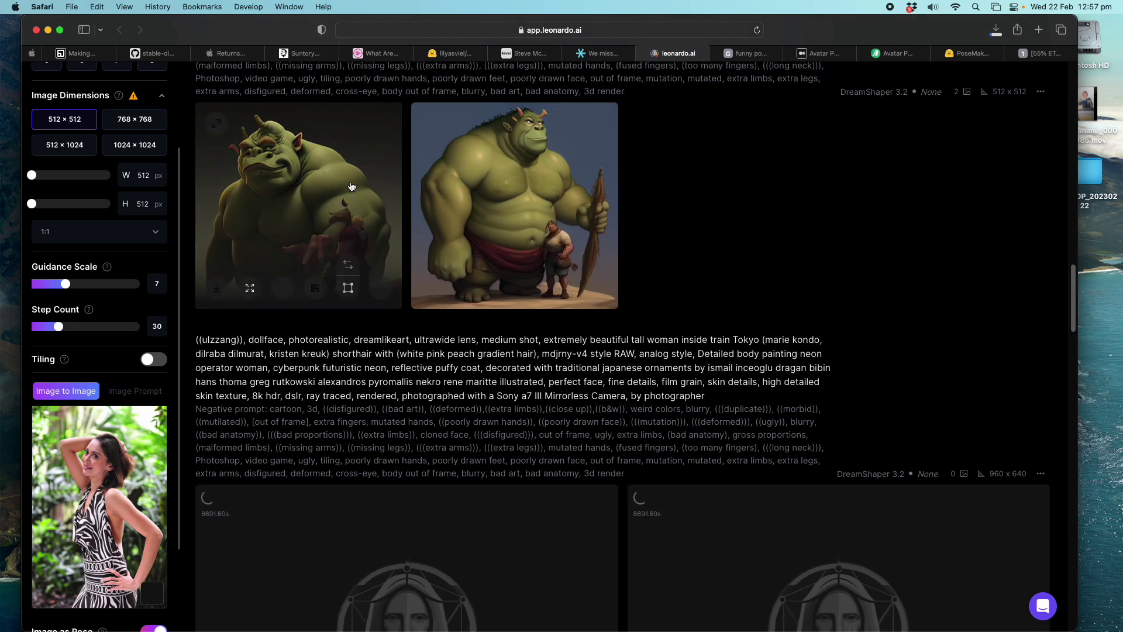
scroll(507, 271, up, 6)
scroll(644, 423, down, 15)
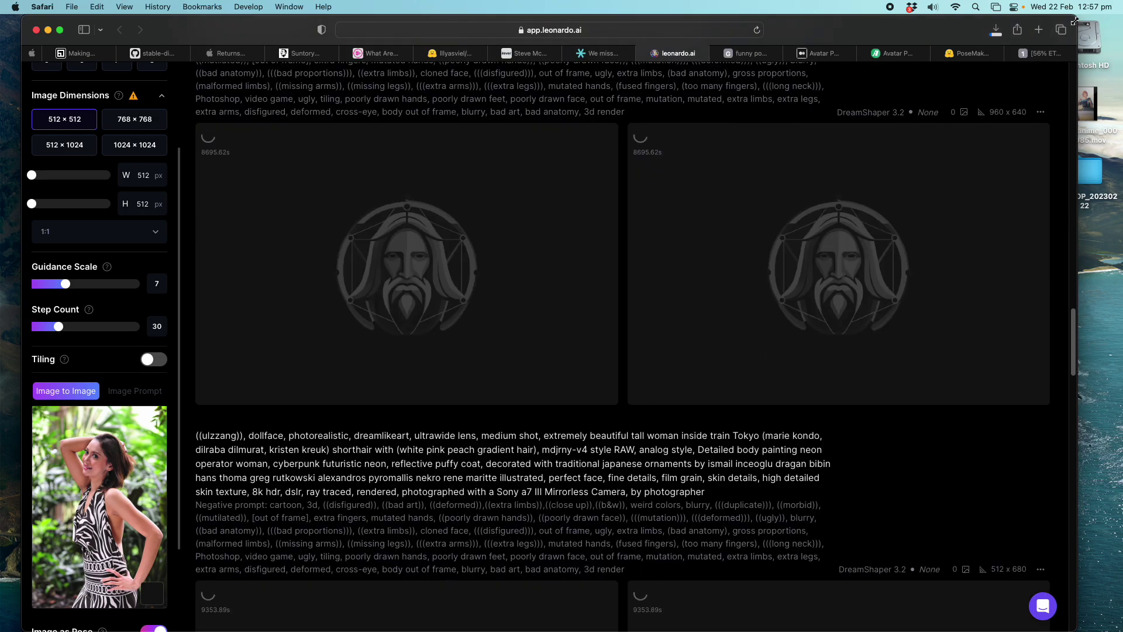
drag(1076, 15, 1099, 17)
scroll(608, 341, down, 5)
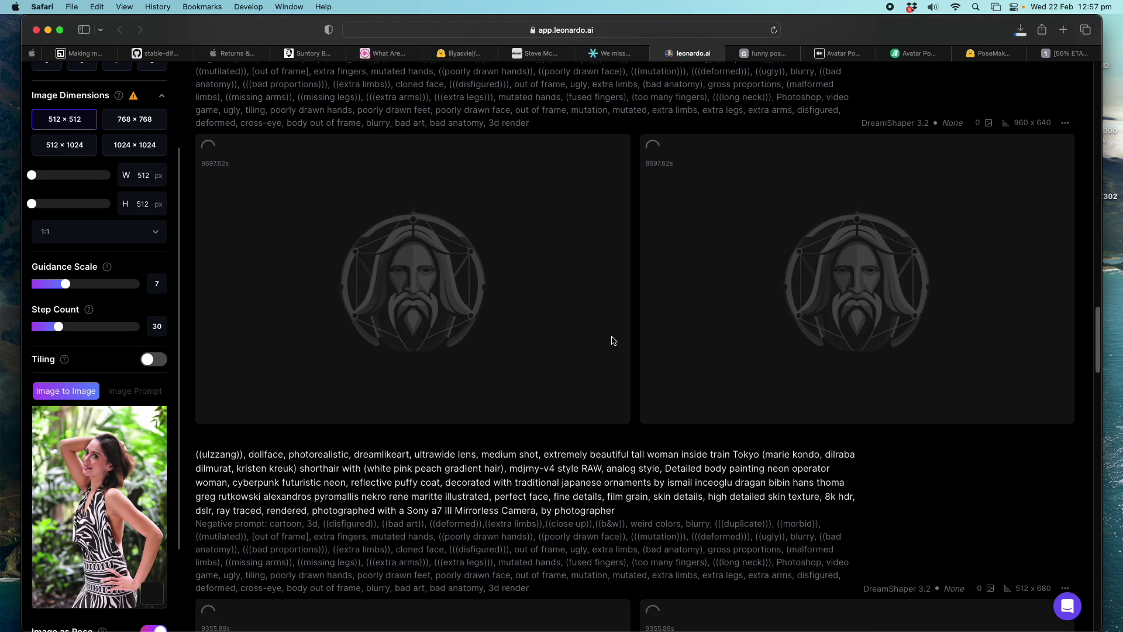
scroll(608, 341, down, 5)
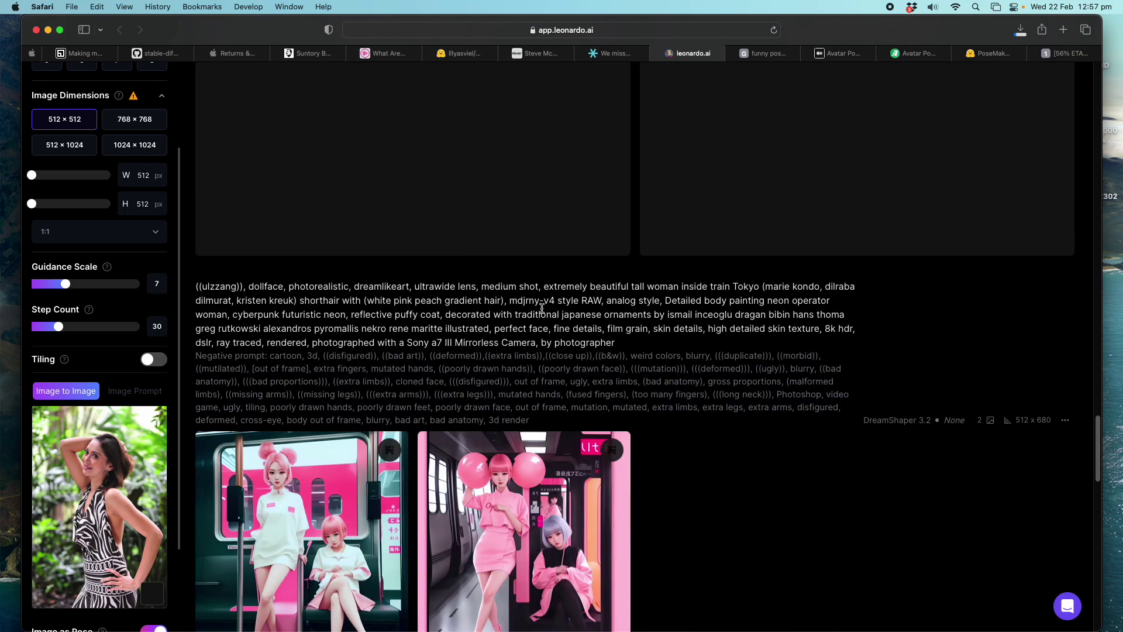
scroll(542, 308, down, 2)
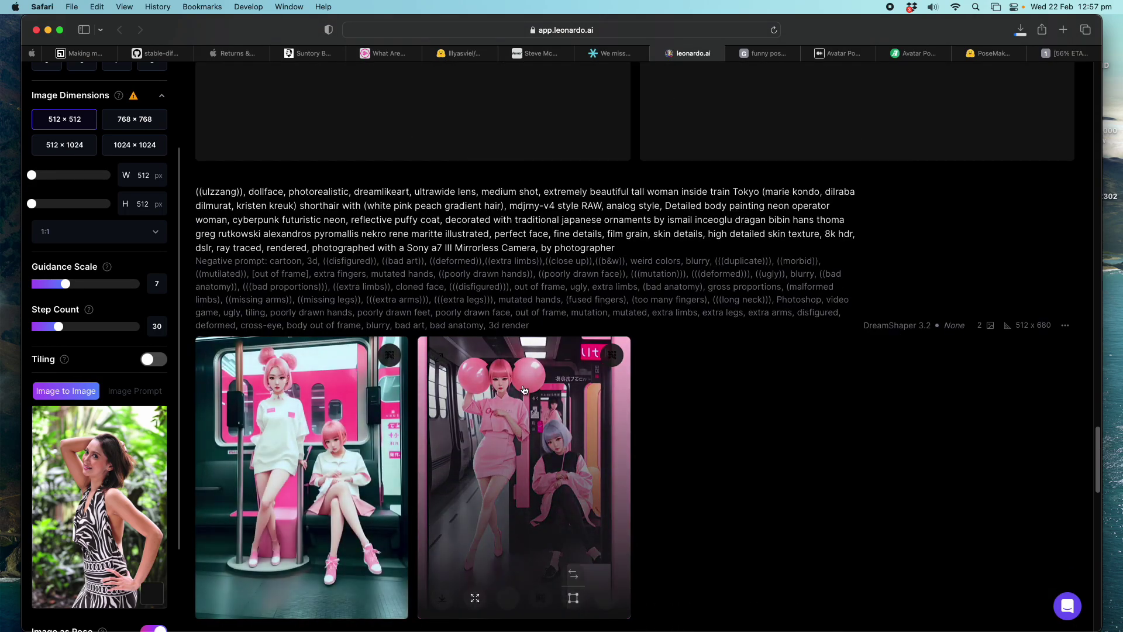
Step: Enlarge the train images, step through them, and view one as Original Image then Upscaled Image
click(399, 419)
key(Right)
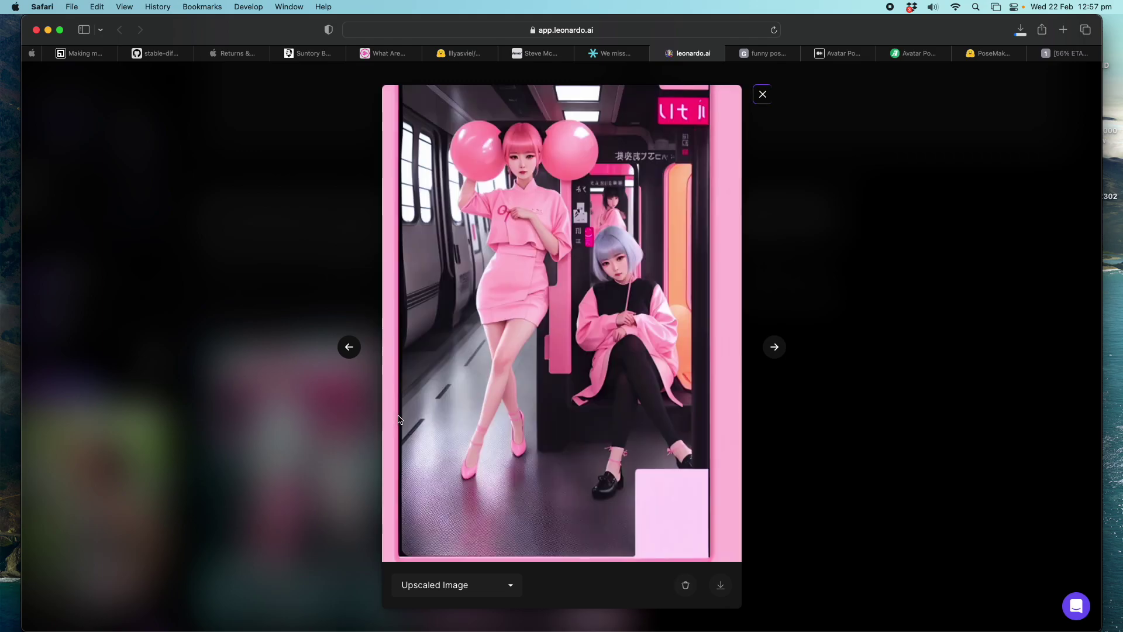
key(Right)
key(Right)
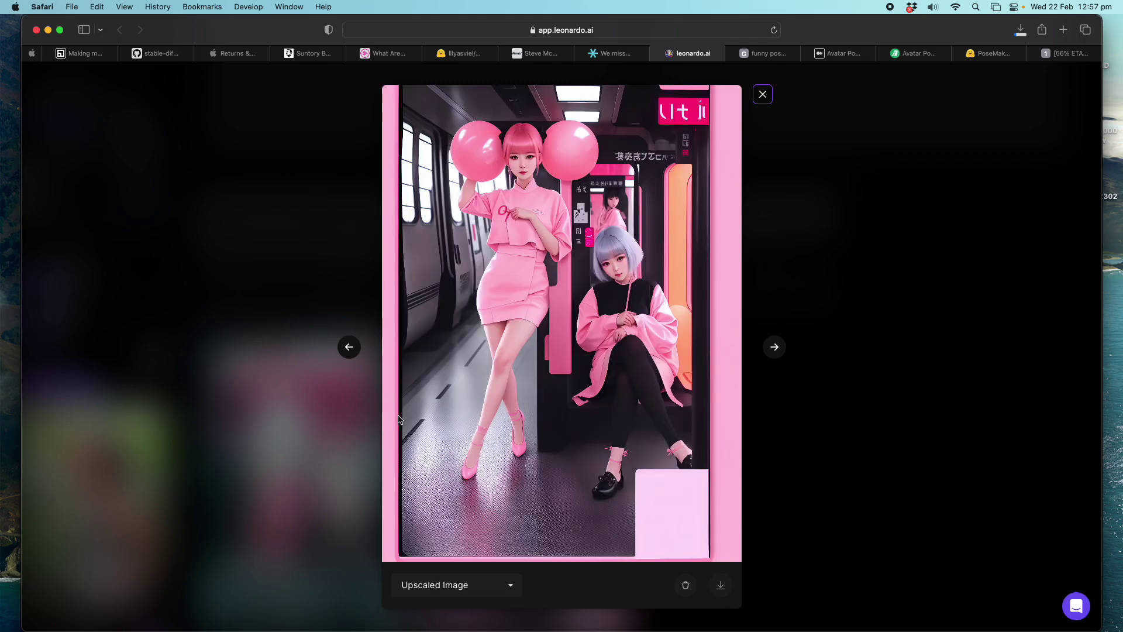
click(515, 585)
click(444, 564)
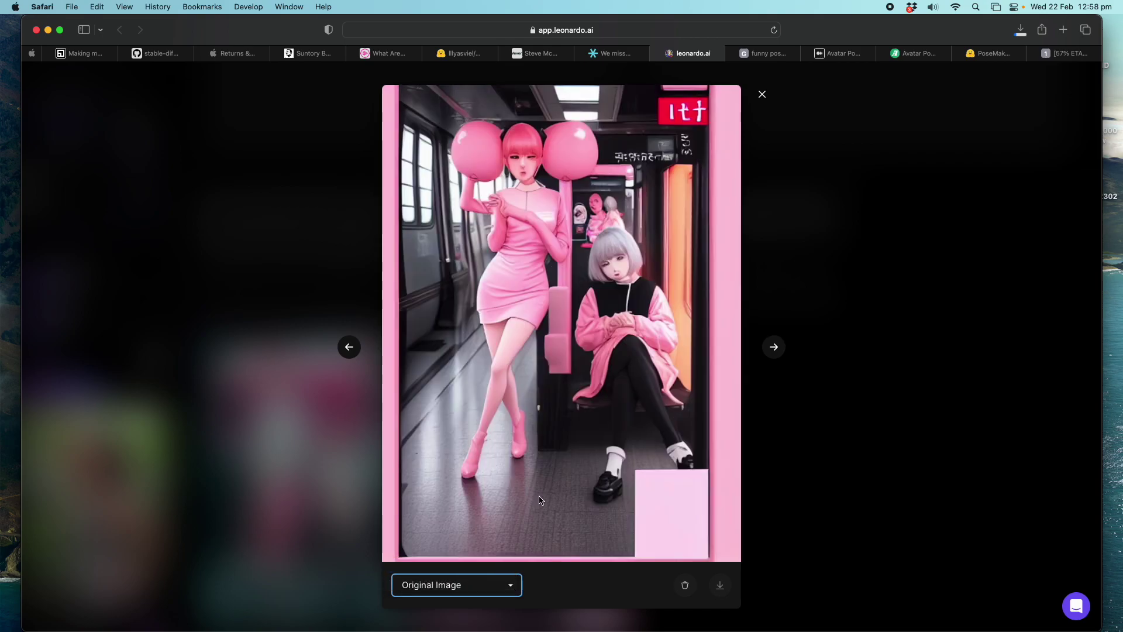
click(515, 585)
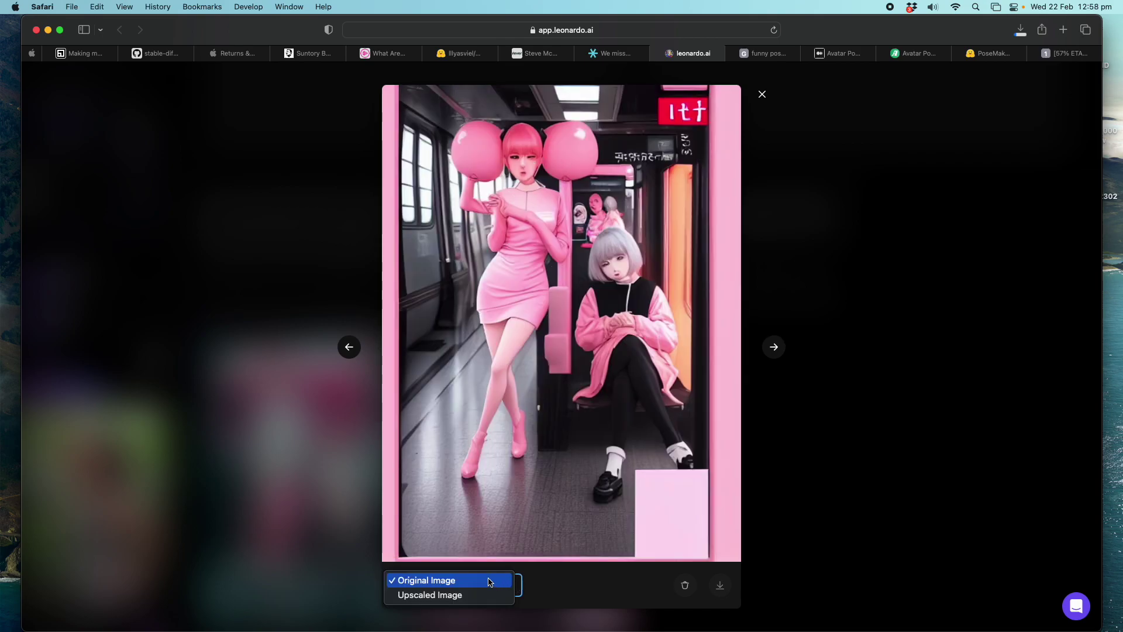
click(479, 595)
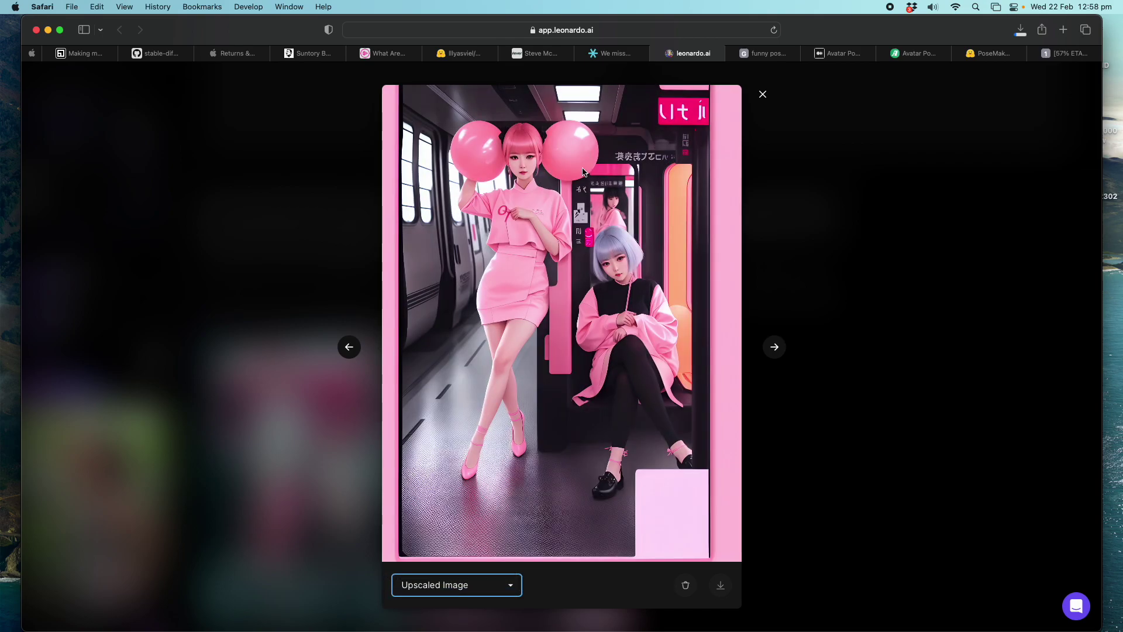
Step: Go back to the previous train image, compare its Original and Upscaled versions, then close the lightbox
click(349, 347)
click(515, 585)
click(445, 564)
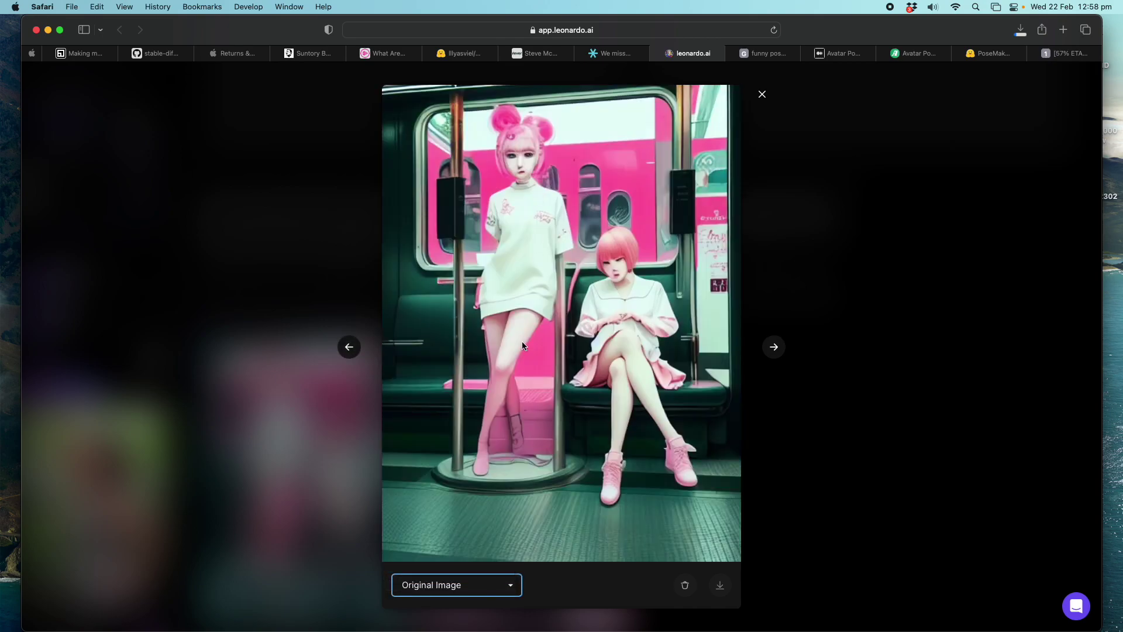
click(506, 584)
click(477, 595)
click(899, 300)
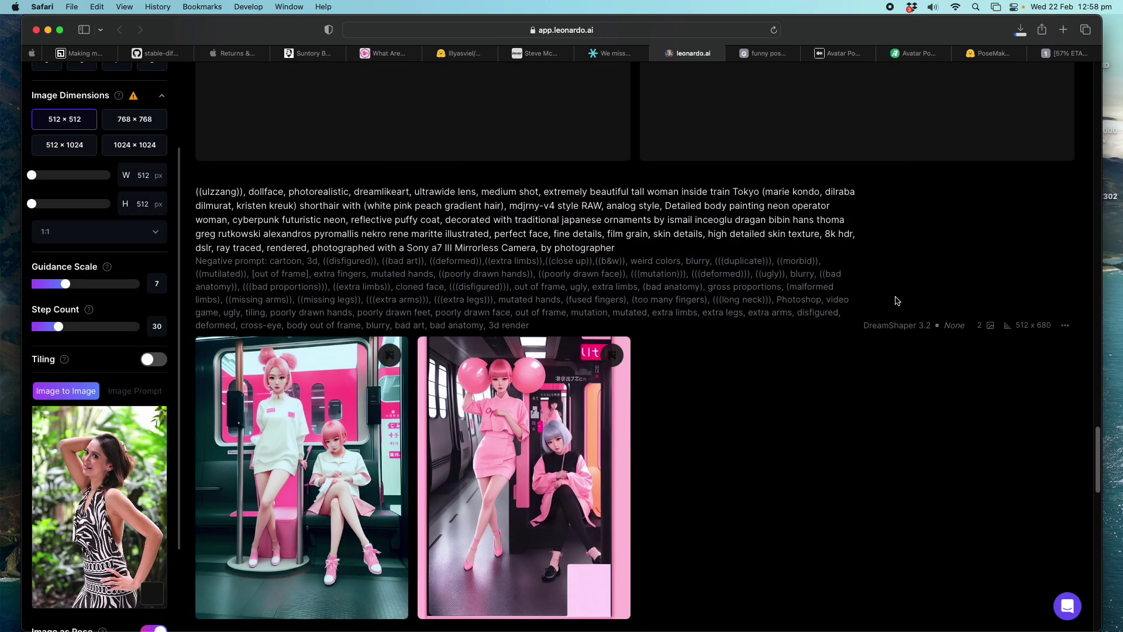
scroll(107, 452, down, 5)
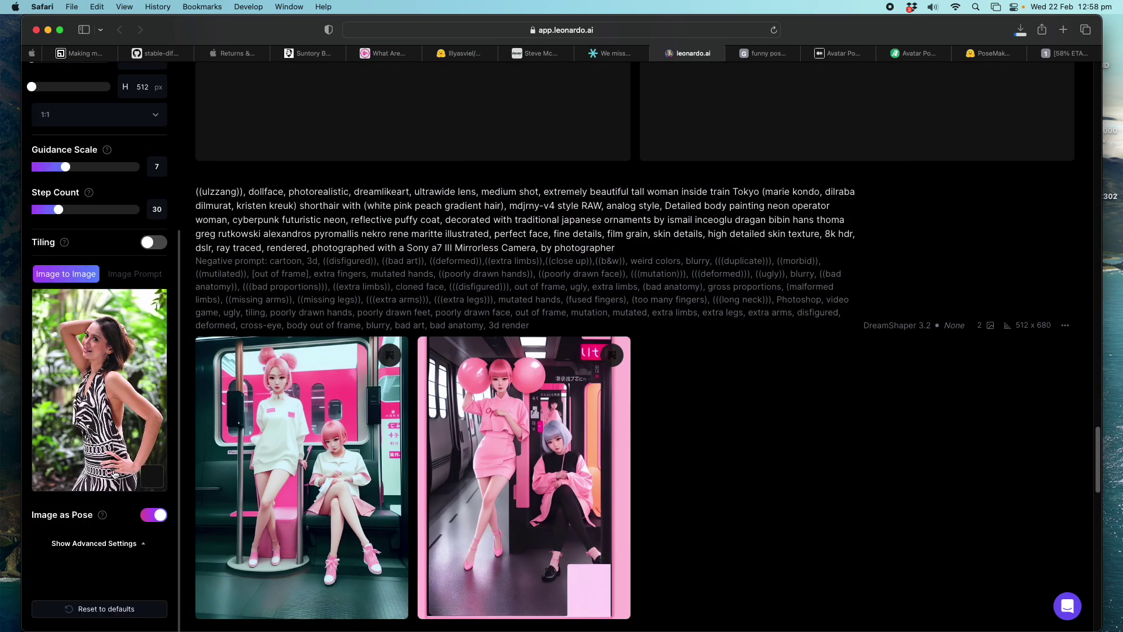
click(153, 517)
click(151, 517)
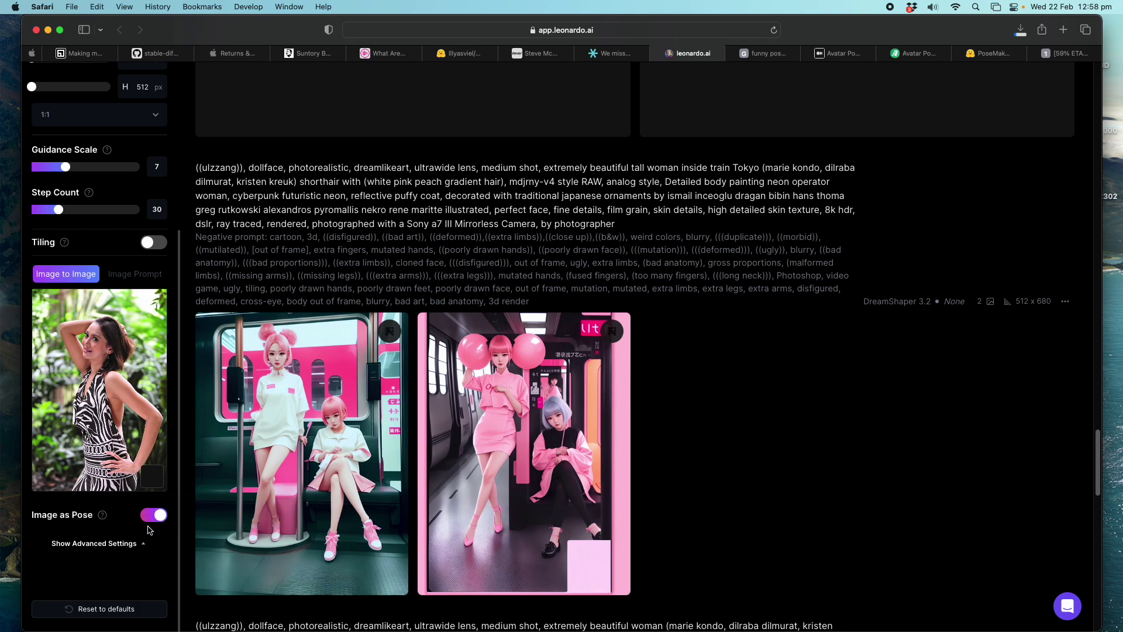
scroll(150, 529, up, 1)
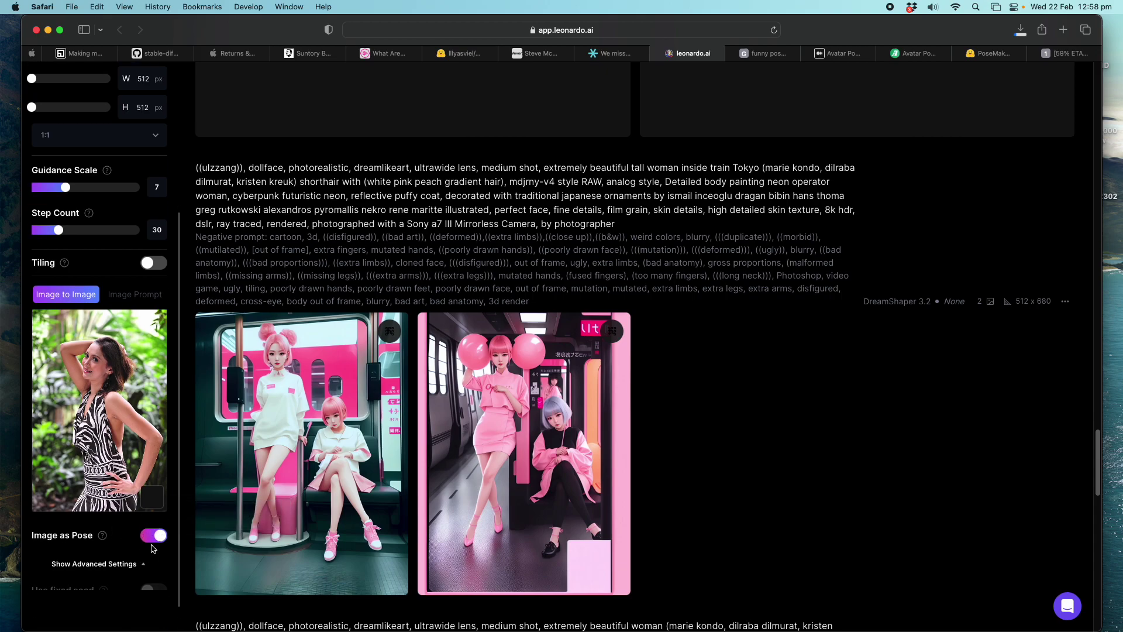
scroll(133, 423, up, 4)
scroll(88, 336, up, 5)
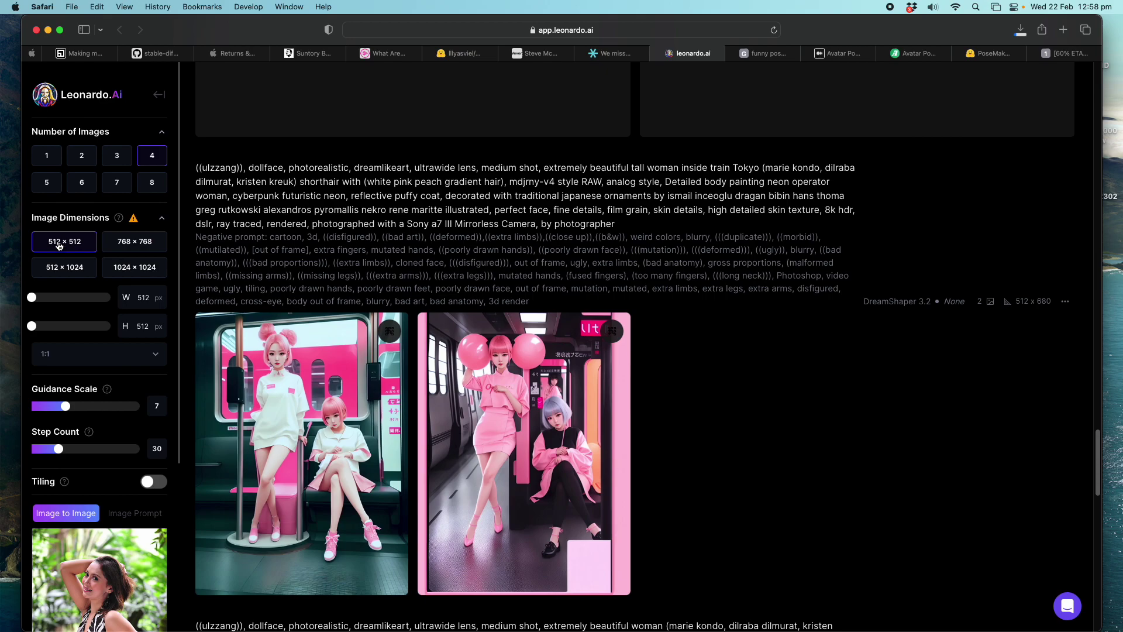
scroll(101, 536, down, 8)
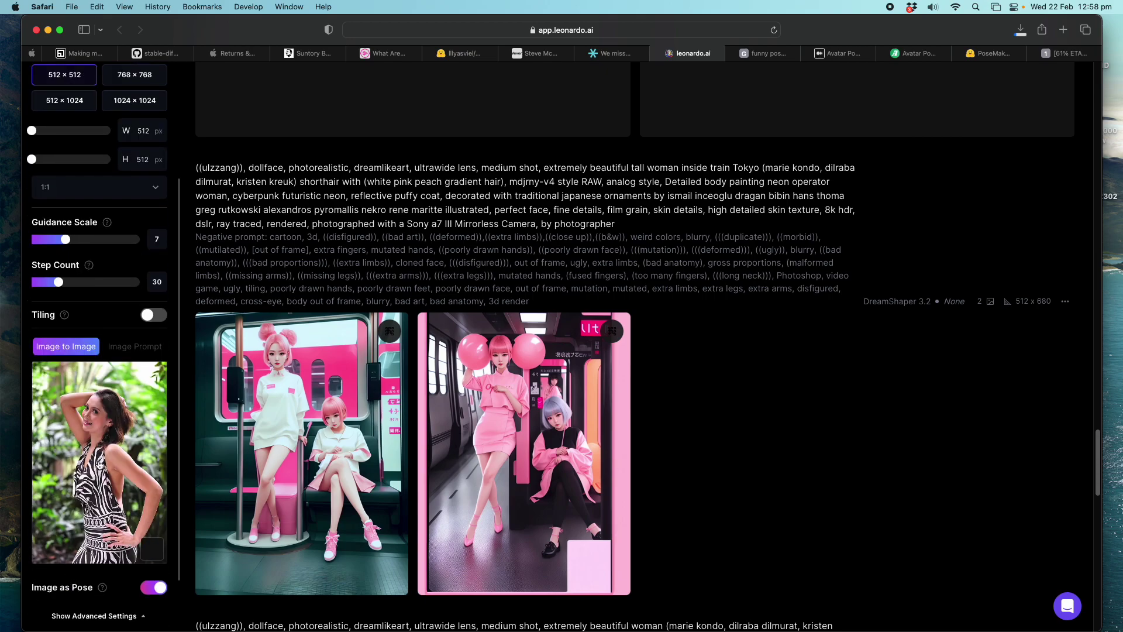
Step: Scroll through earlier Leonardo.Ai generations and select the monkey prompt text
scroll(123, 430, up, 6)
scroll(476, 431, up, 5)
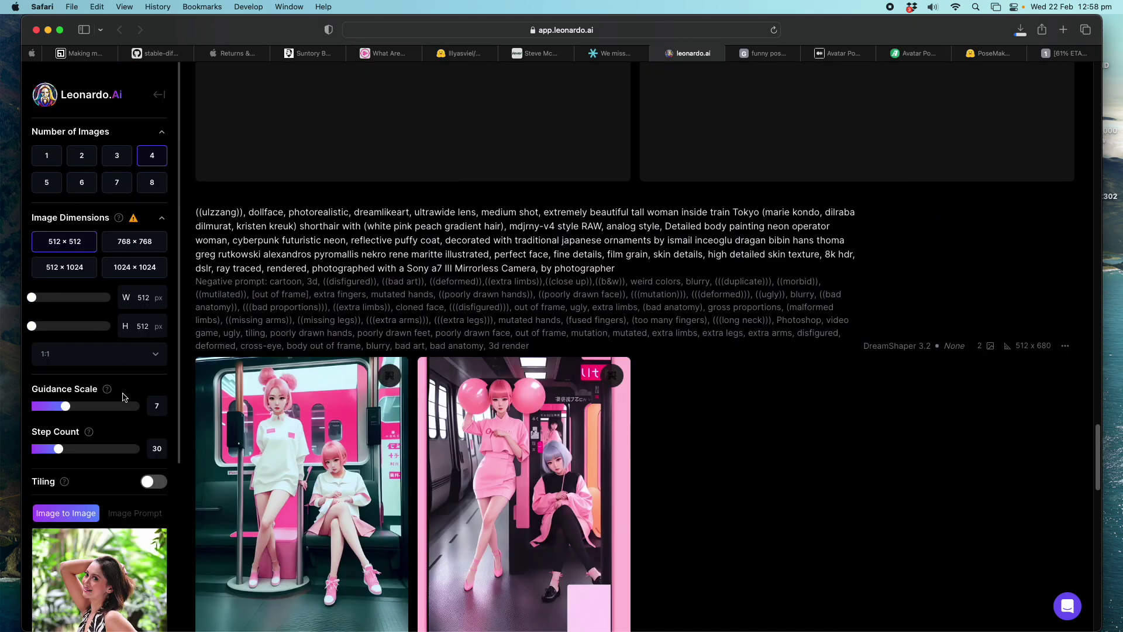
scroll(476, 431, up, 3)
scroll(333, 374, down, 10)
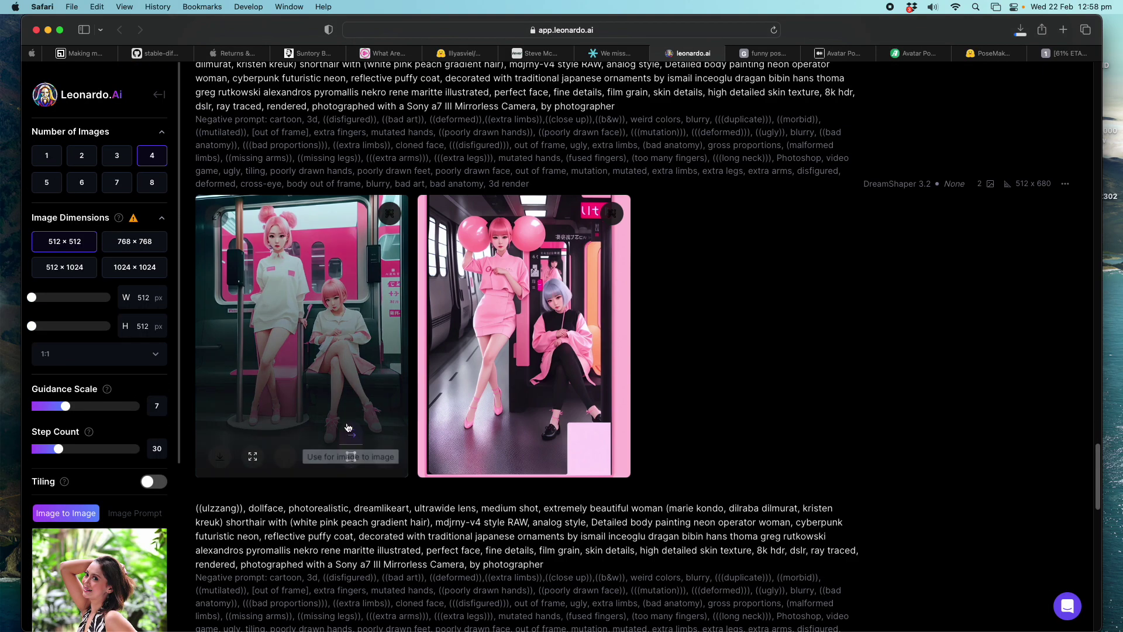
scroll(448, 432, up, 4)
scroll(456, 431, down, 7)
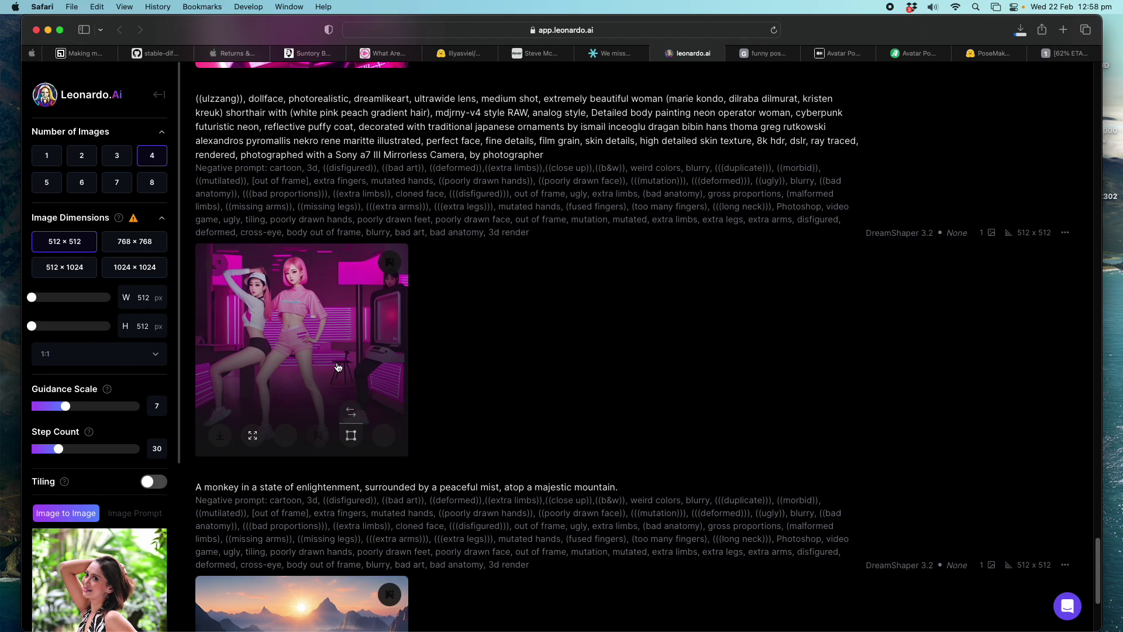
scroll(336, 351, up, 4)
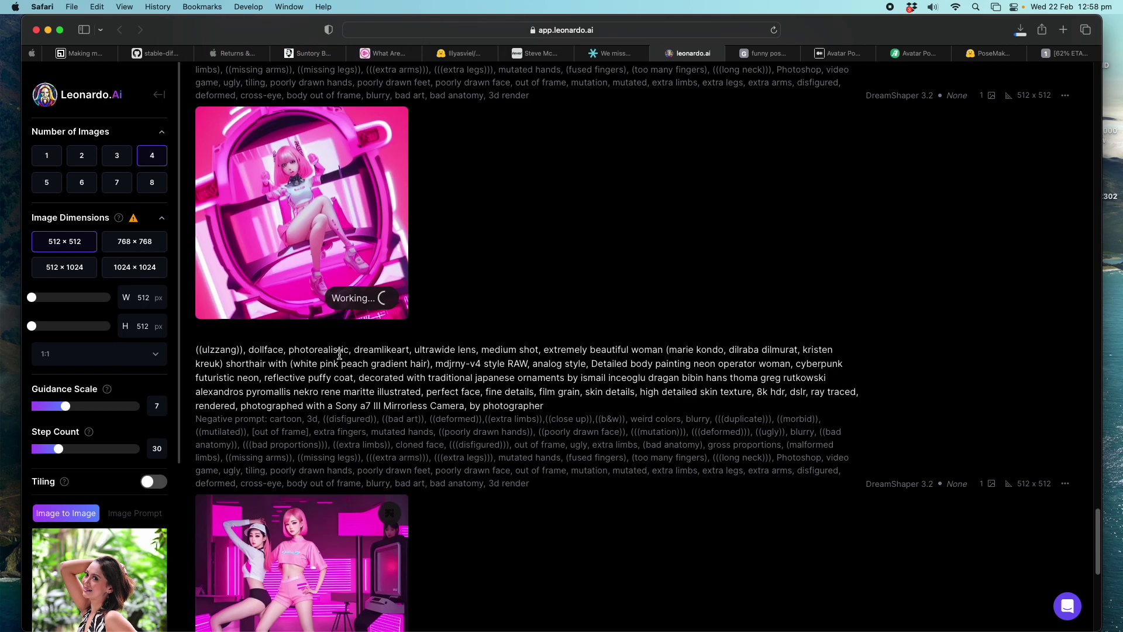
scroll(374, 374, down, 9)
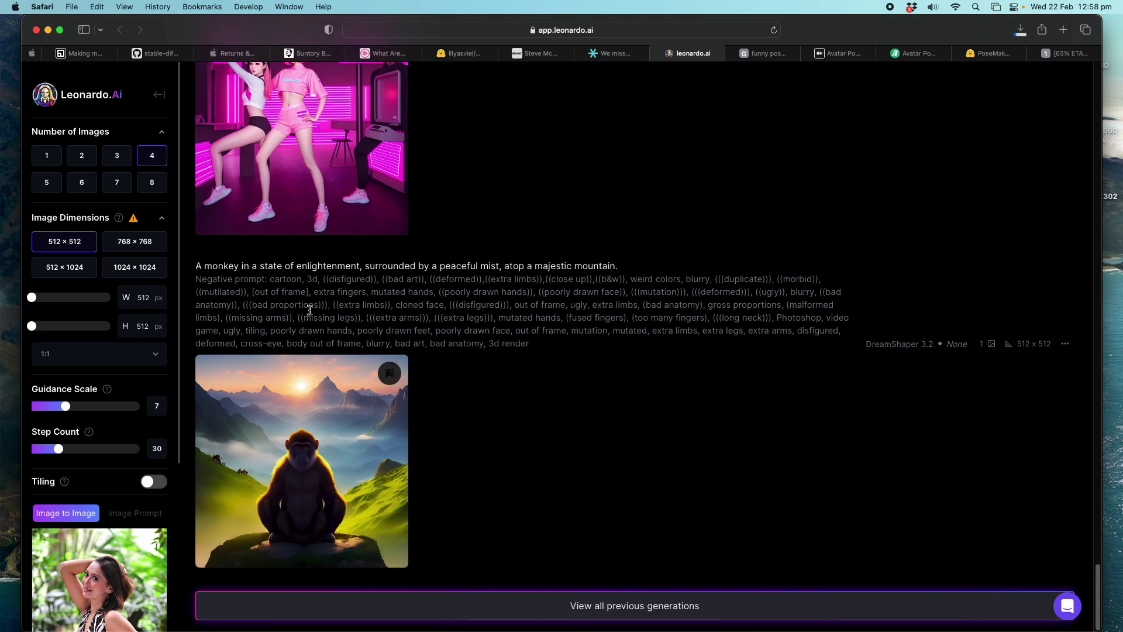
triple_click(700, 259)
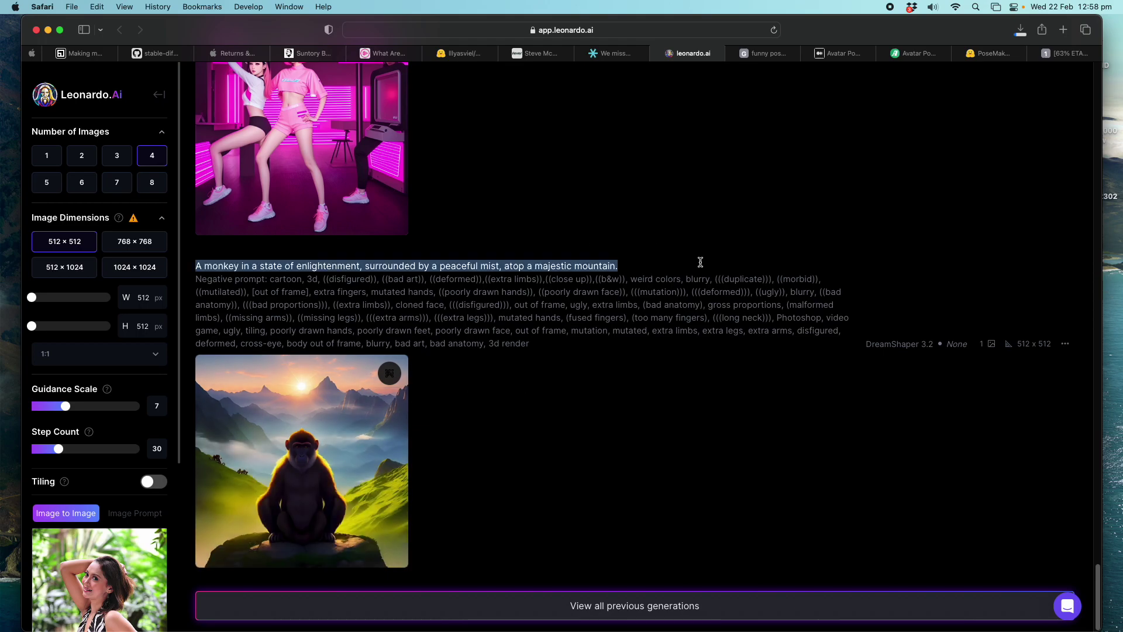
Step: Scroll back up to the four loading 512x512 images and narrow the browser window
scroll(660, 383, up, 10)
scroll(642, 398, up, 15)
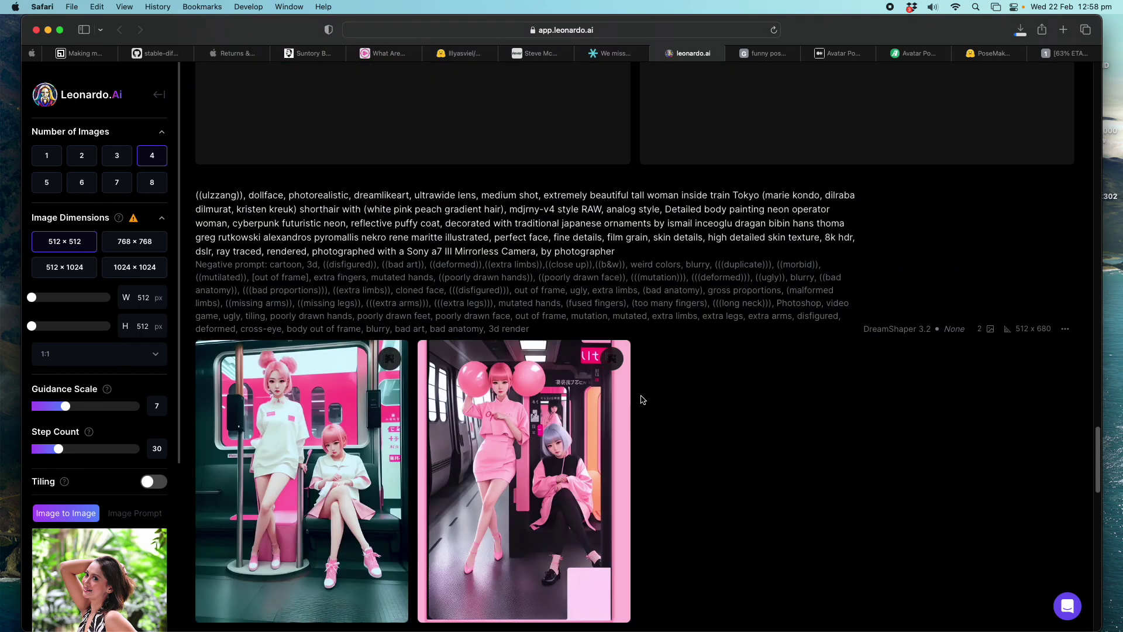
scroll(643, 395, up, 15)
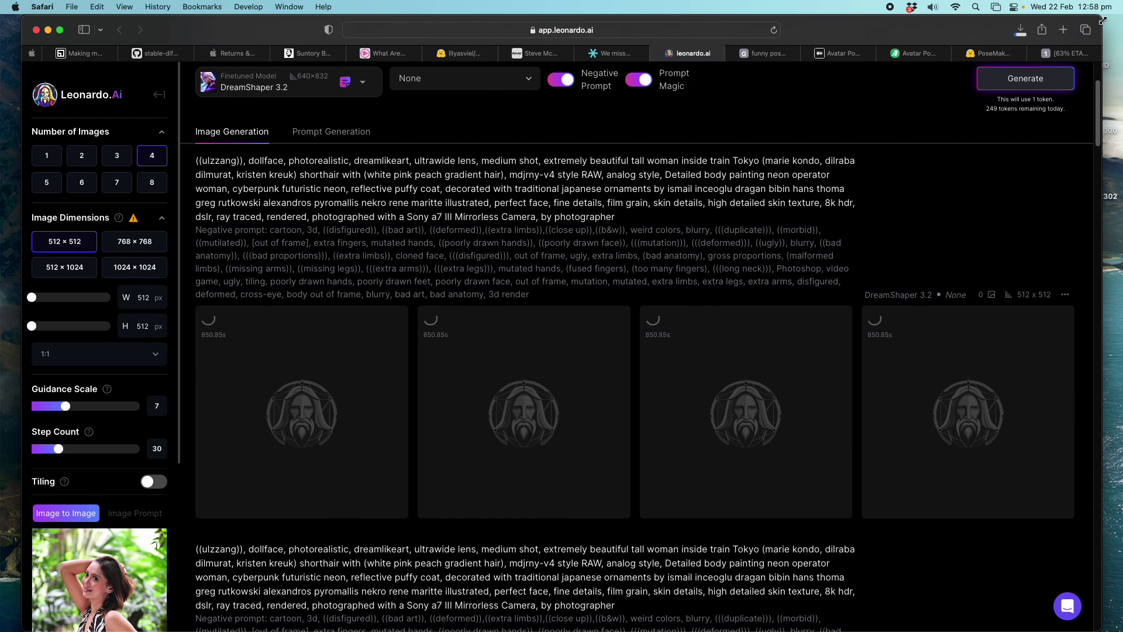
drag(1103, 20, 1085, 21)
Step: From Stable Diffusion WebUI, open the 2023-02-22 output folder in Finder, then return to Safari
click(1047, 54)
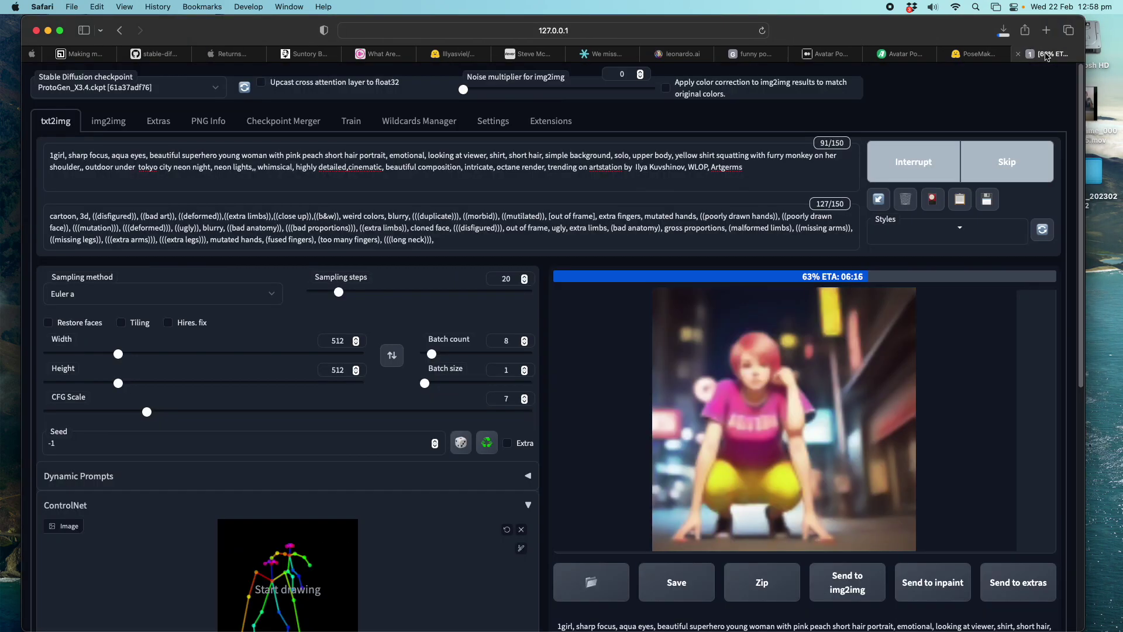
scroll(863, 362, down, 2)
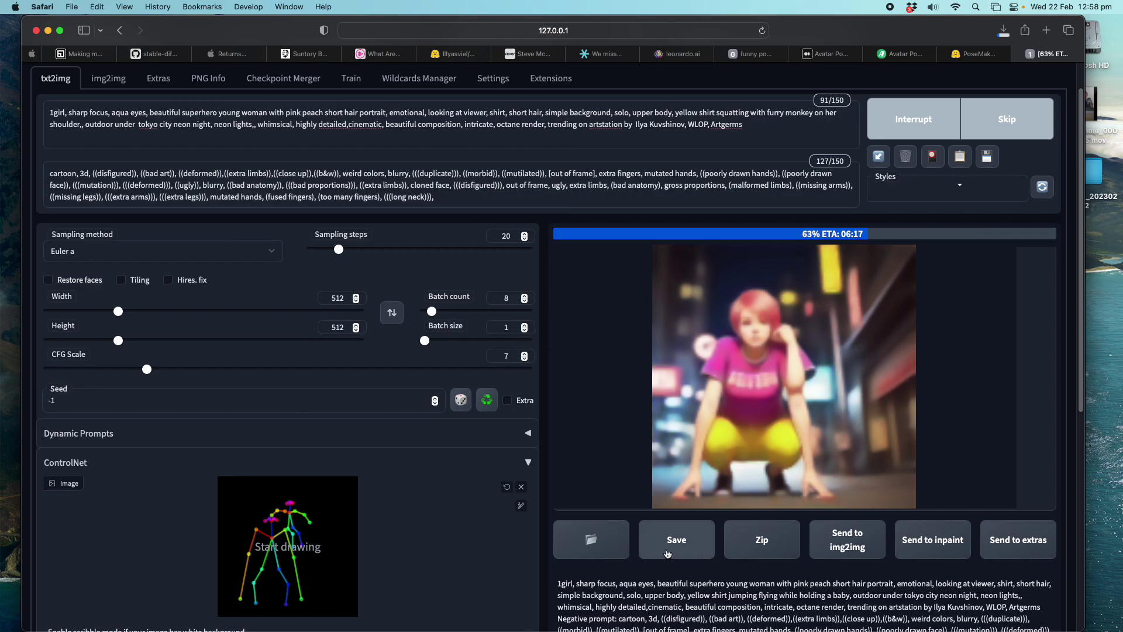
click(589, 536)
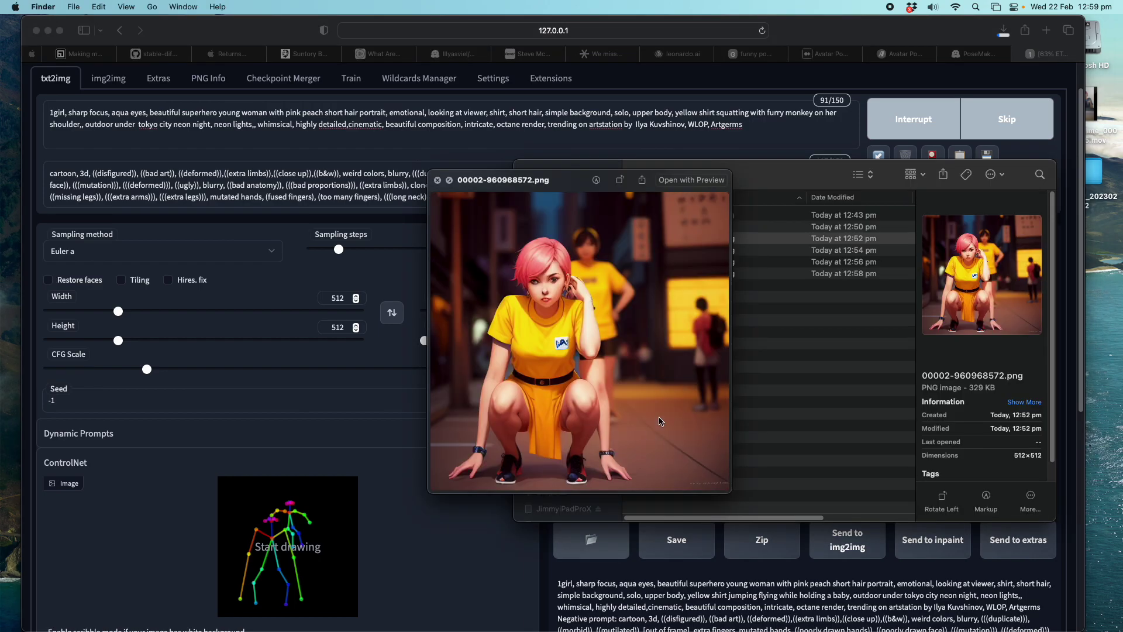
double_click(690, 232)
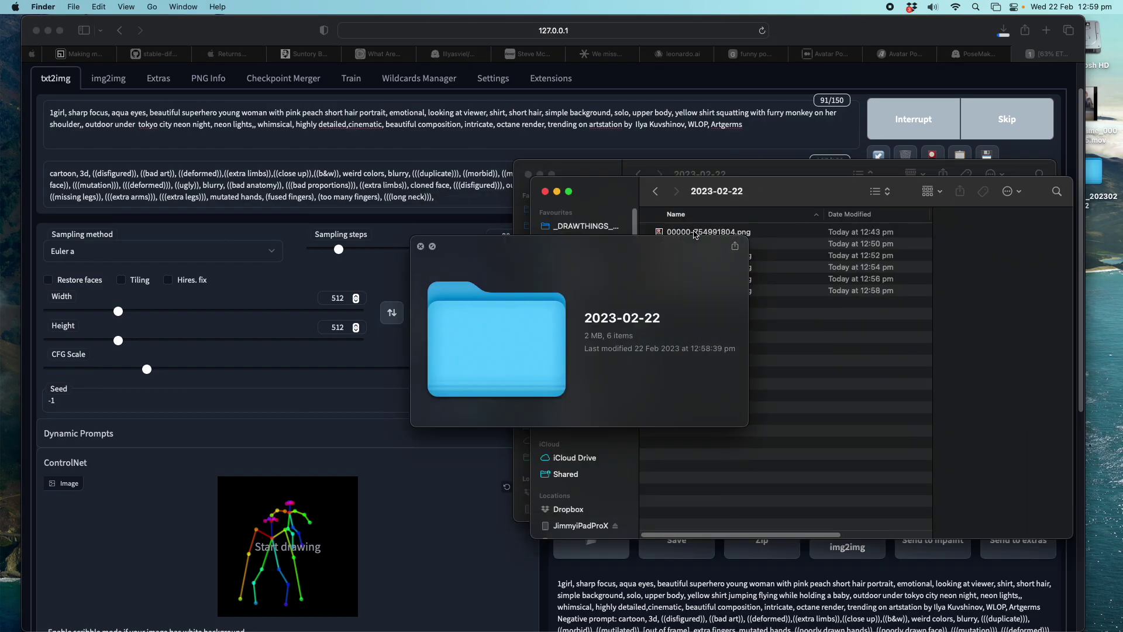
click(421, 247)
click(865, 31)
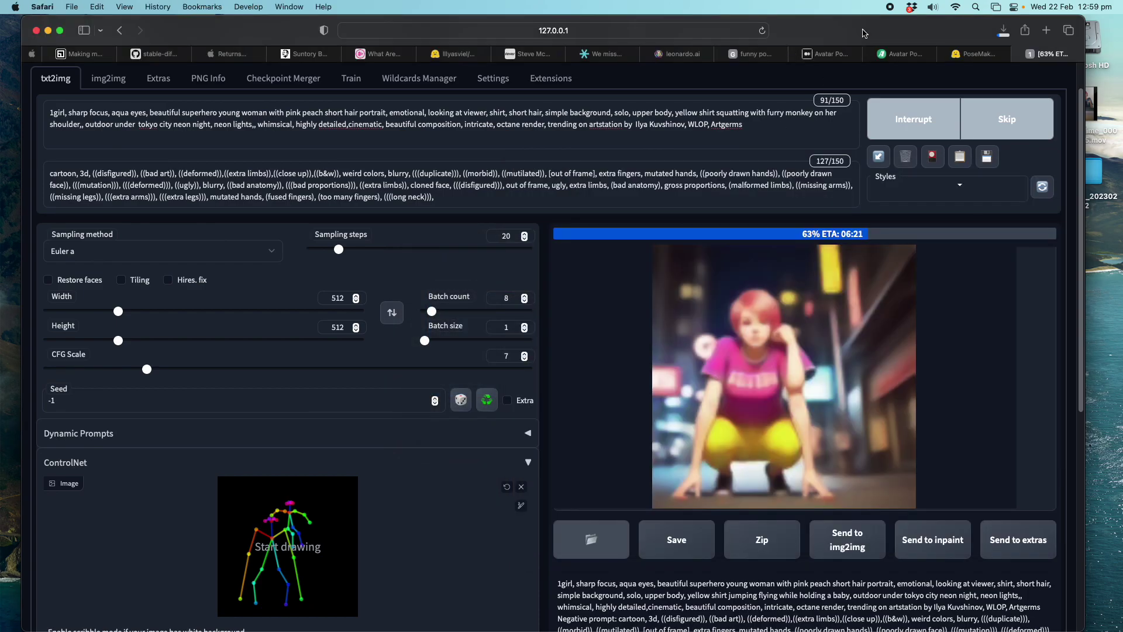
drag(879, 30, 887, 30)
scroll(570, 394, down, 3)
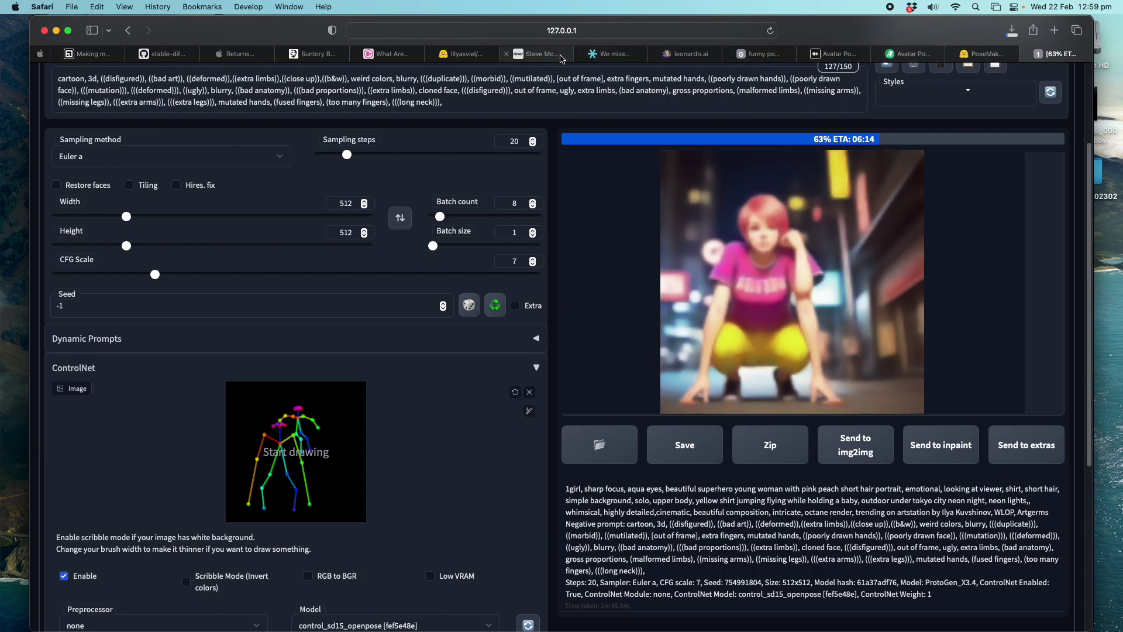
Step: Move the leonardo.ai tab beside the Stable Diffusion tab, check progress, then go to Avatar Pose Maker
drag(689, 54, 985, 59)
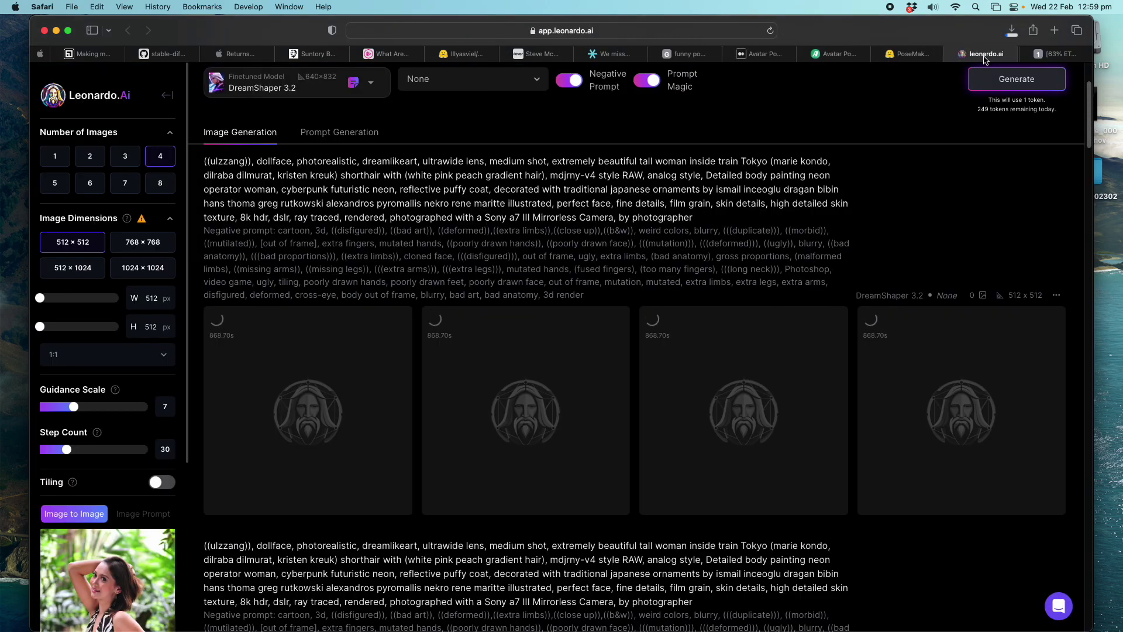
scroll(126, 370, down, 5)
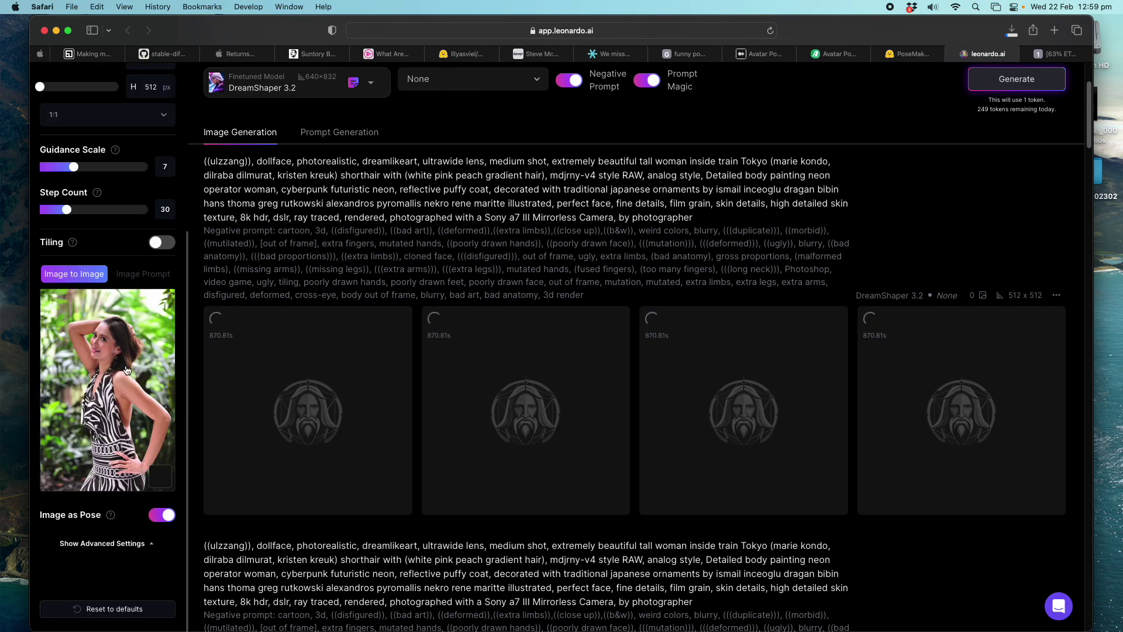
scroll(123, 380, up, 2)
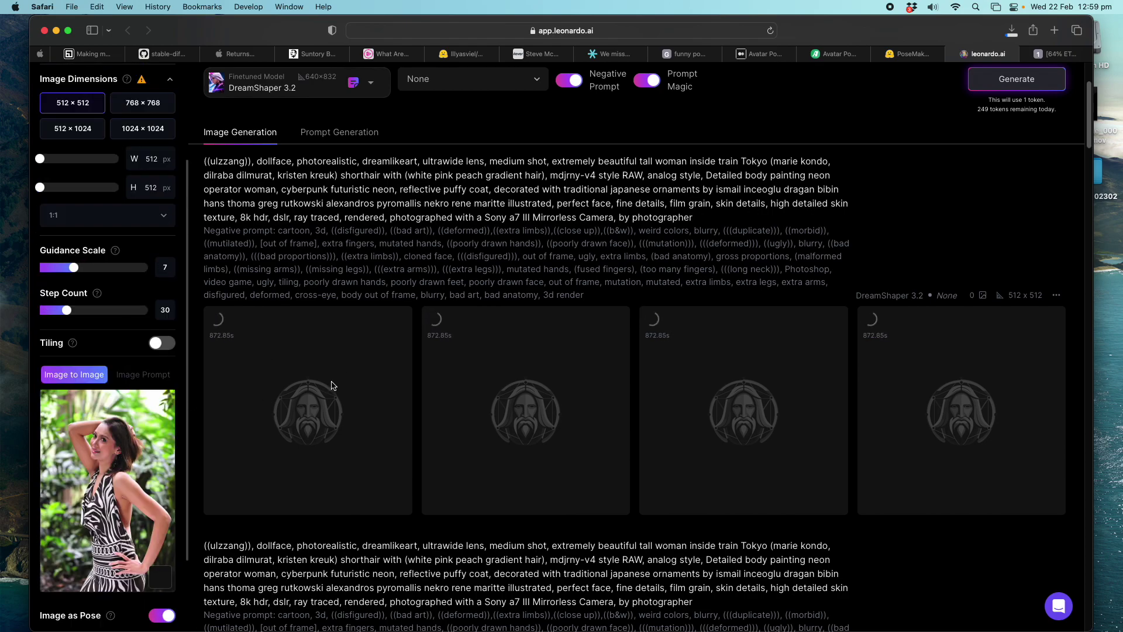
scroll(333, 386, up, 2)
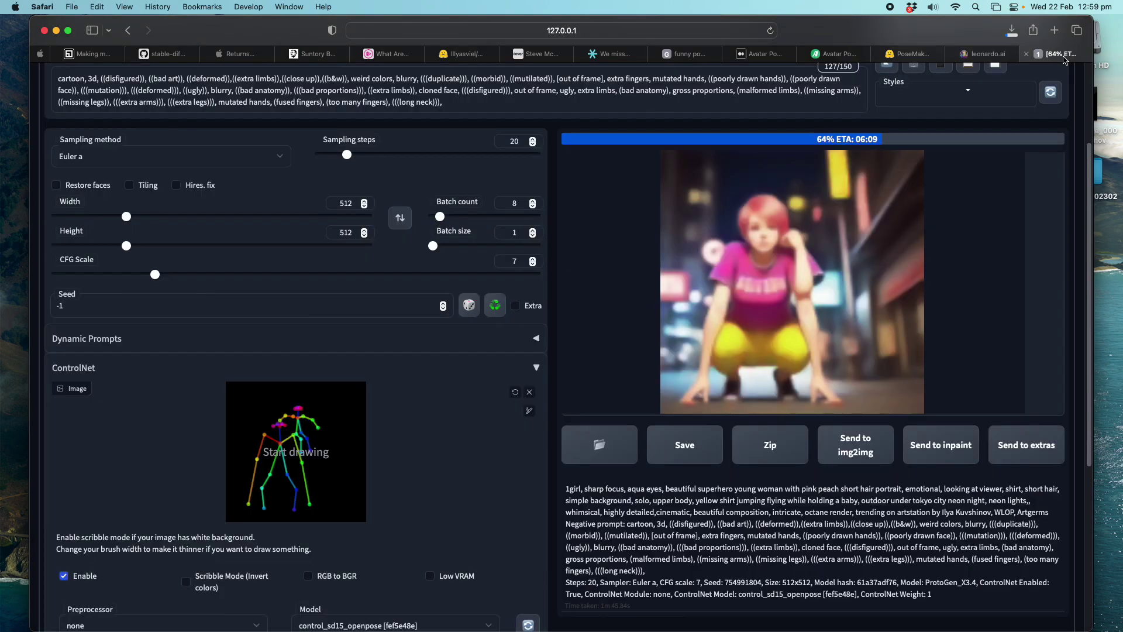
click(1062, 57)
click(836, 55)
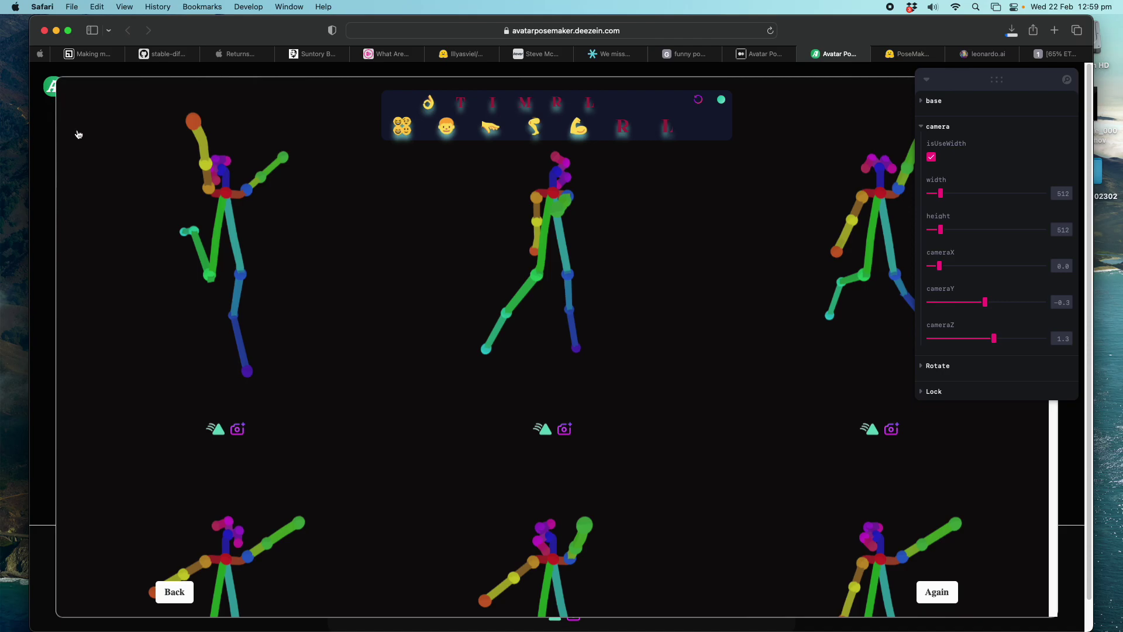
Step: Set the top-left pose's Left Arm Down-Up to 308 in Avatar Pose Maker, then shuffle it
click(175, 191)
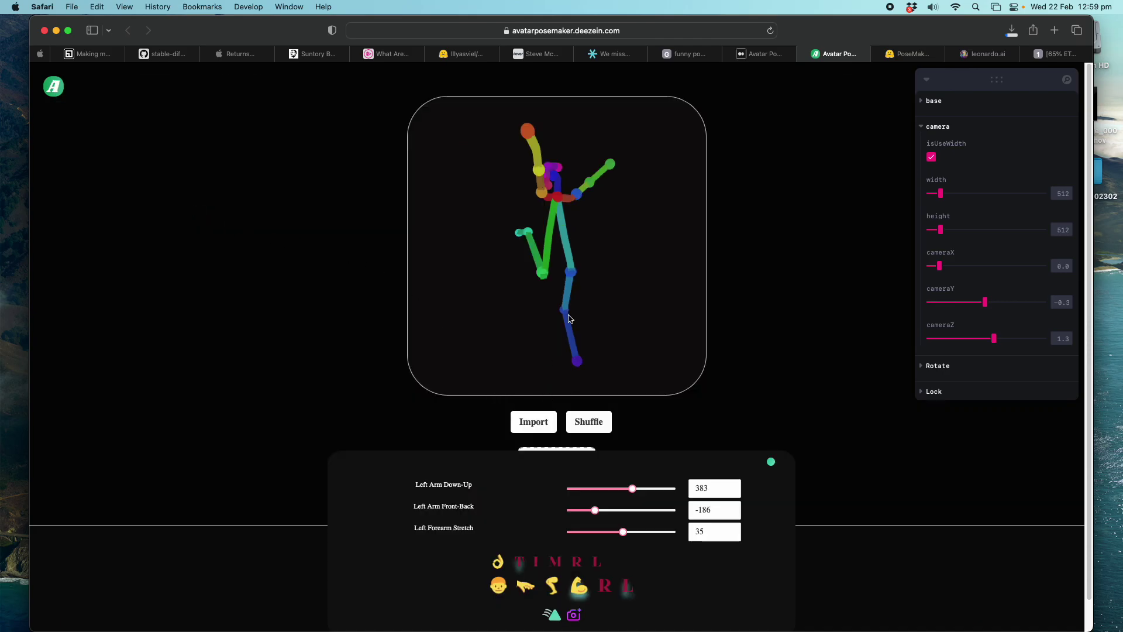
drag(619, 491, 596, 510)
click(771, 465)
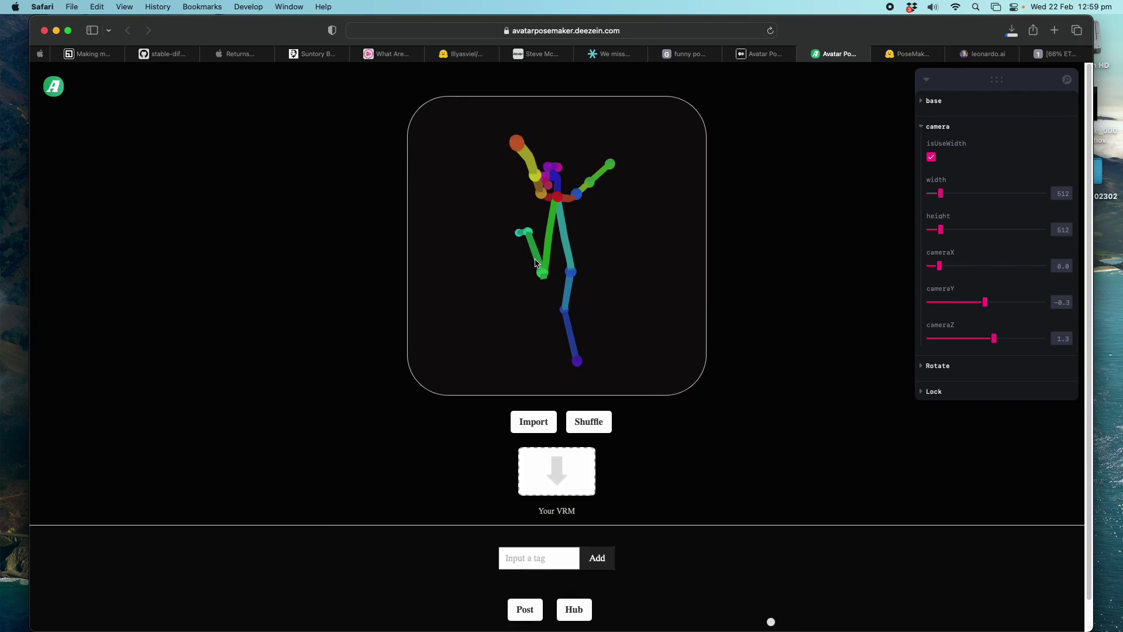
click(596, 424)
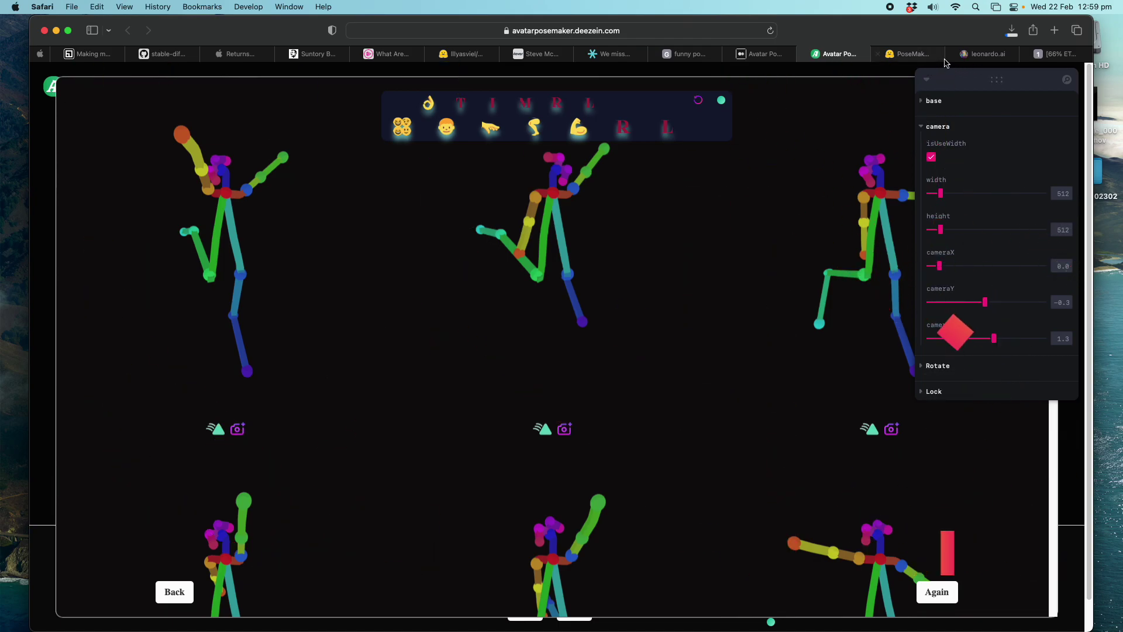
Step: In Hugging Face PoseMaker, drag the right elbow up and pull the wrist and ear points outward
click(919, 55)
drag(604, 249, 592, 216)
drag(613, 267, 631, 278)
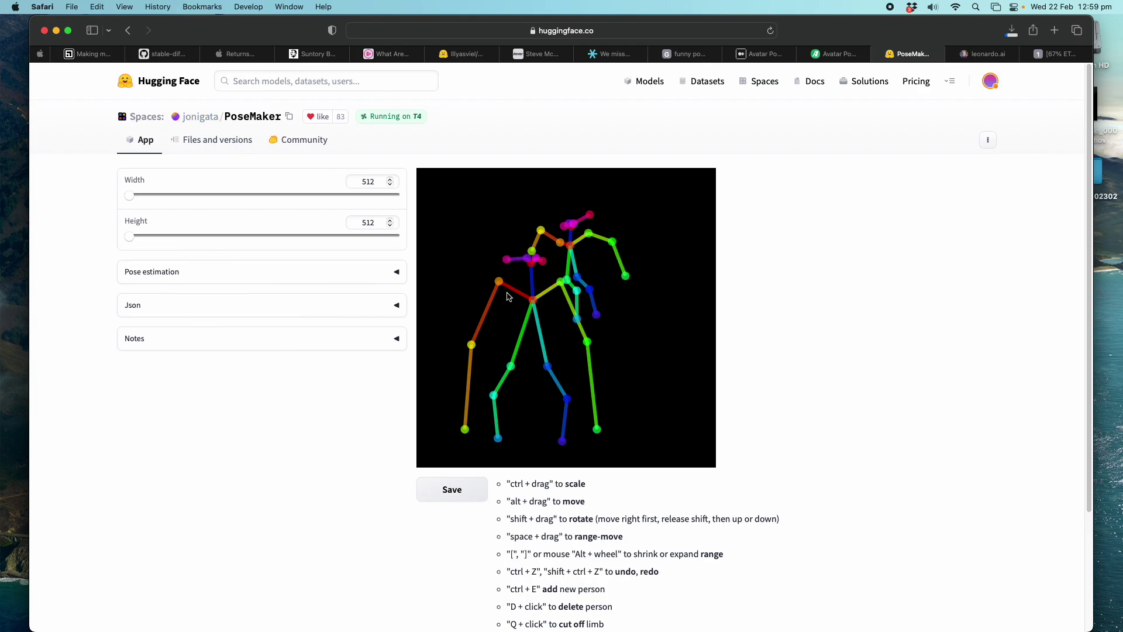
Step: Drag the red arm's elbow joint up-left, then go back to the Stable Diffusion batch at 68%
drag(498, 282, 540, 256)
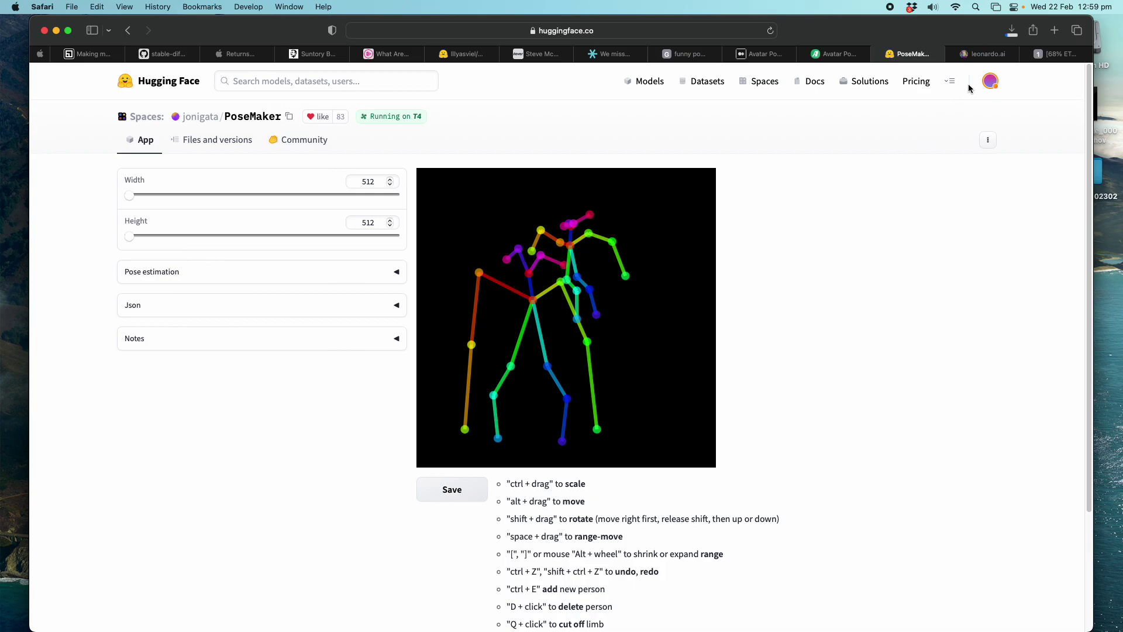
click(982, 53)
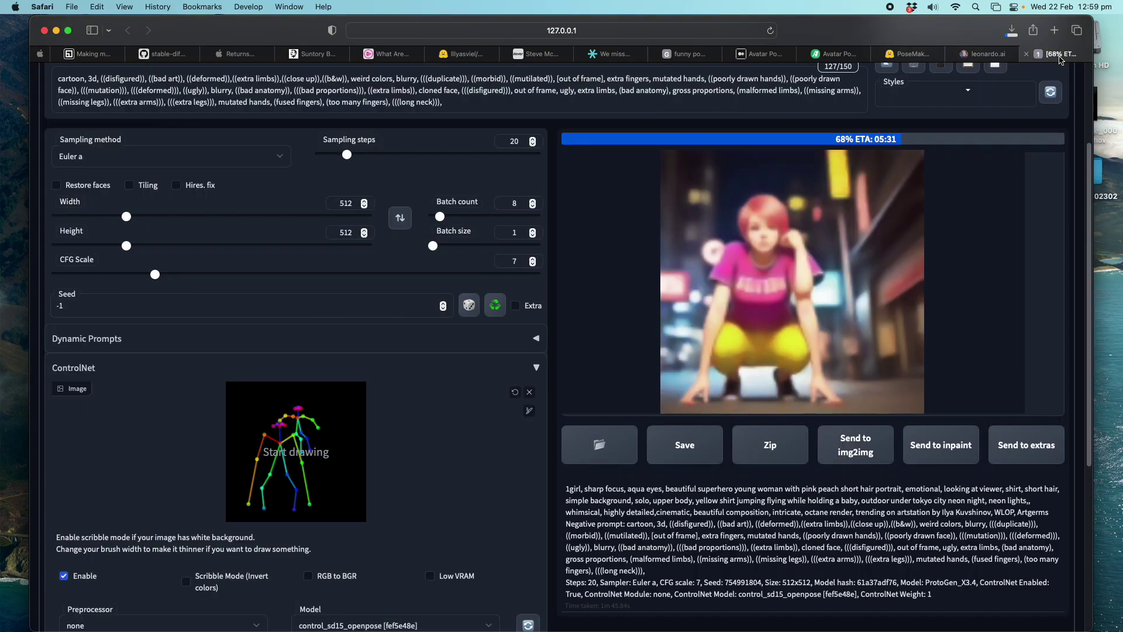
click(1053, 53)
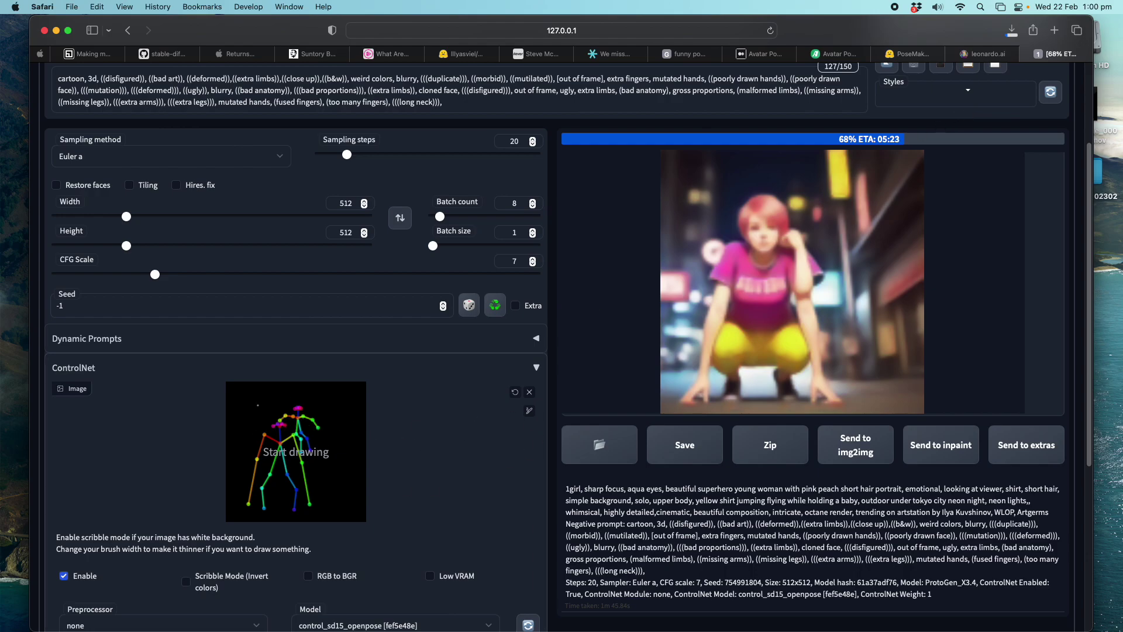
scroll(120, 430, down, 5)
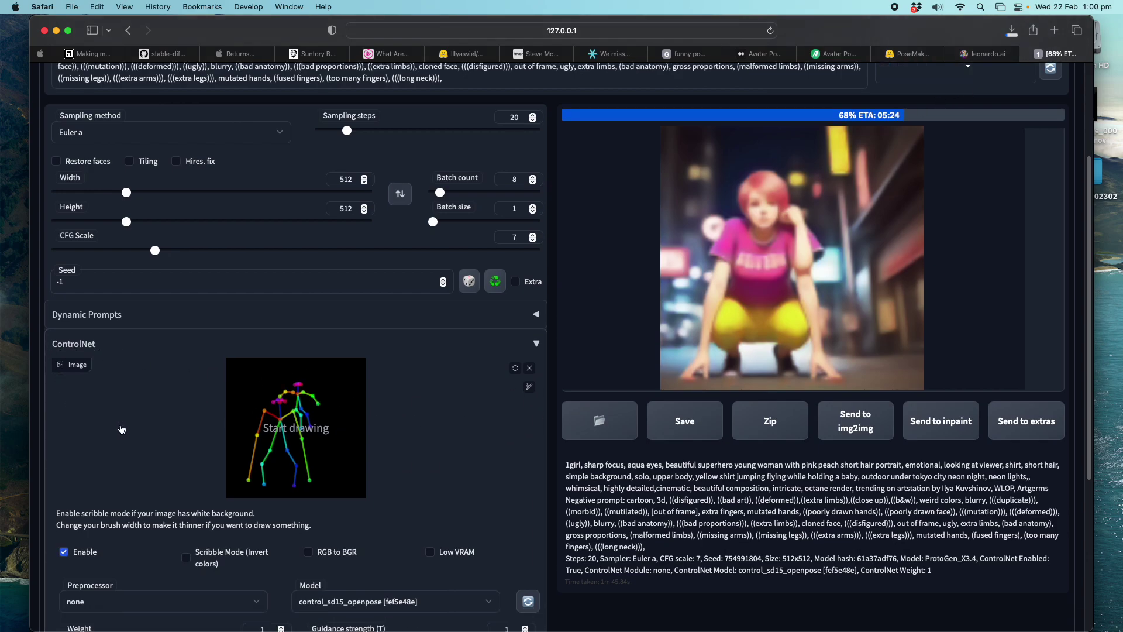
scroll(97, 439, down, 1)
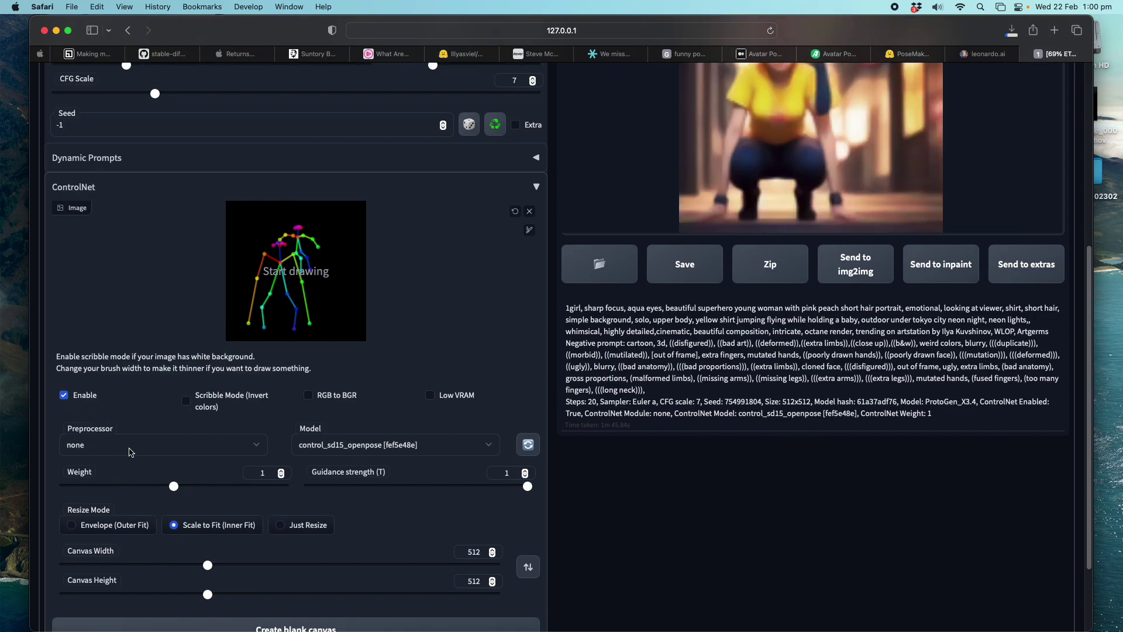
click(134, 451)
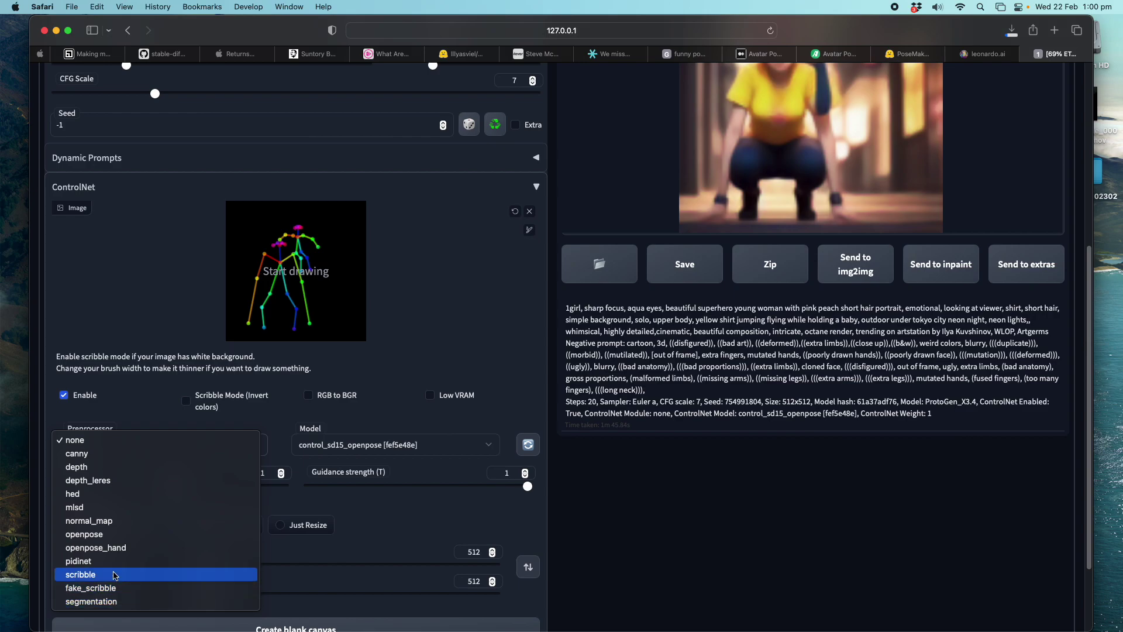
click(1019, 38)
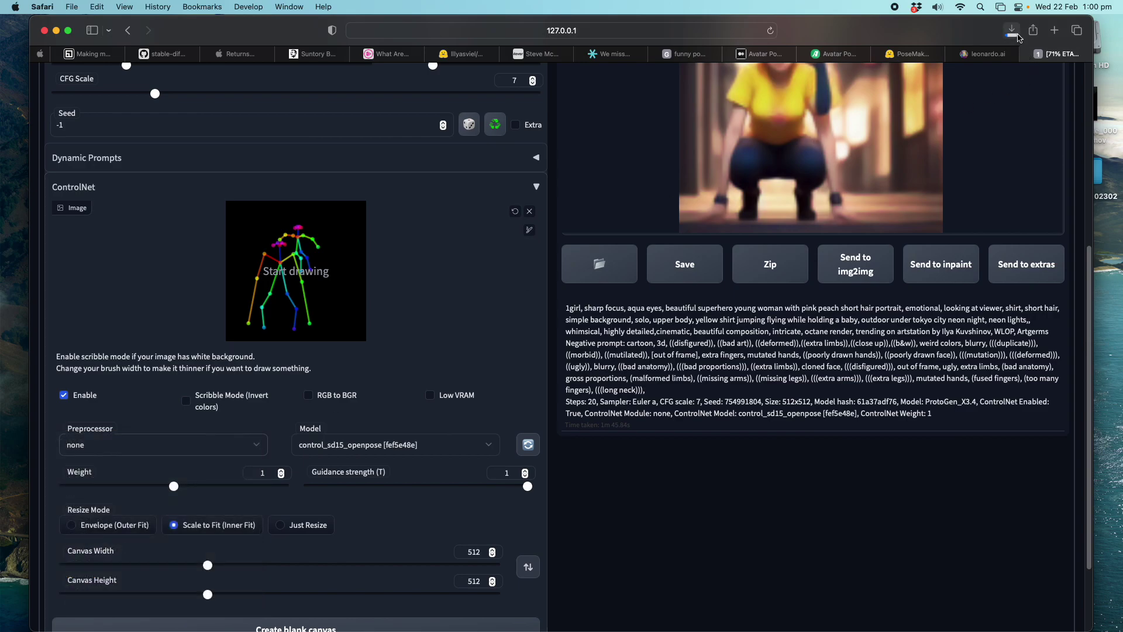
click(379, 449)
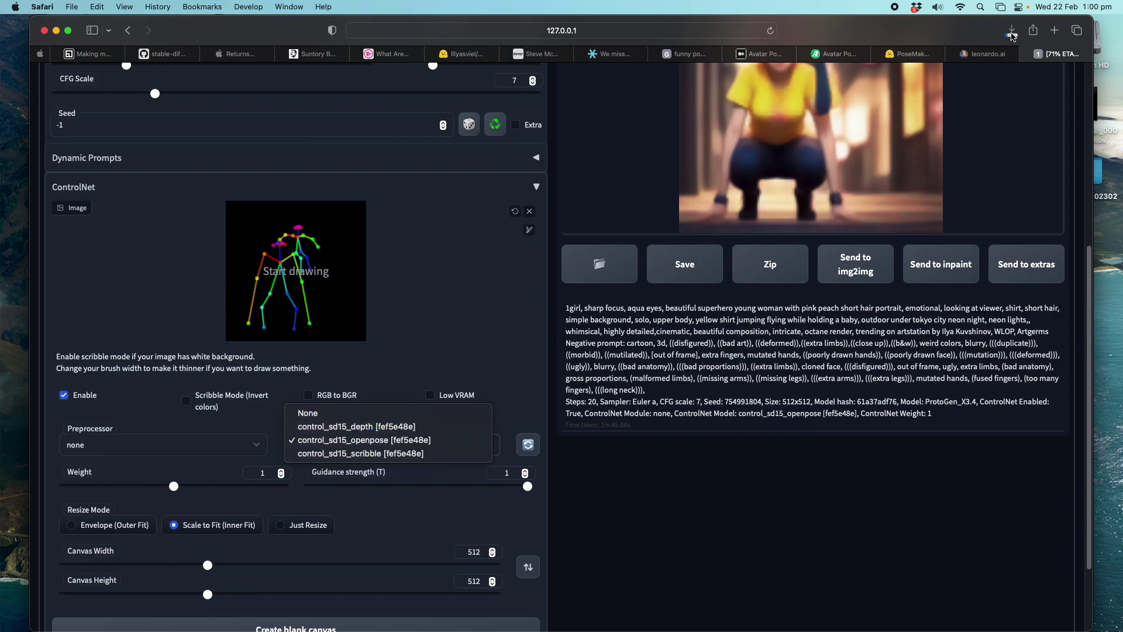
click(1013, 37)
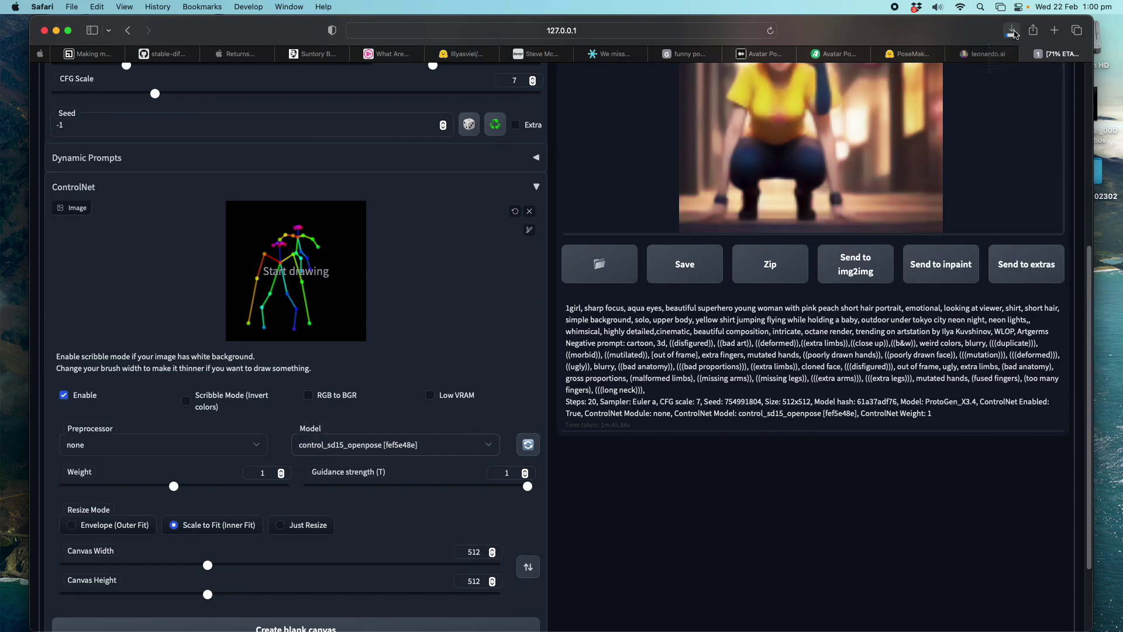
Step: Stop and resume the stalled control_sd15_canny.pth download from Safari's Downloads list
click(1012, 31)
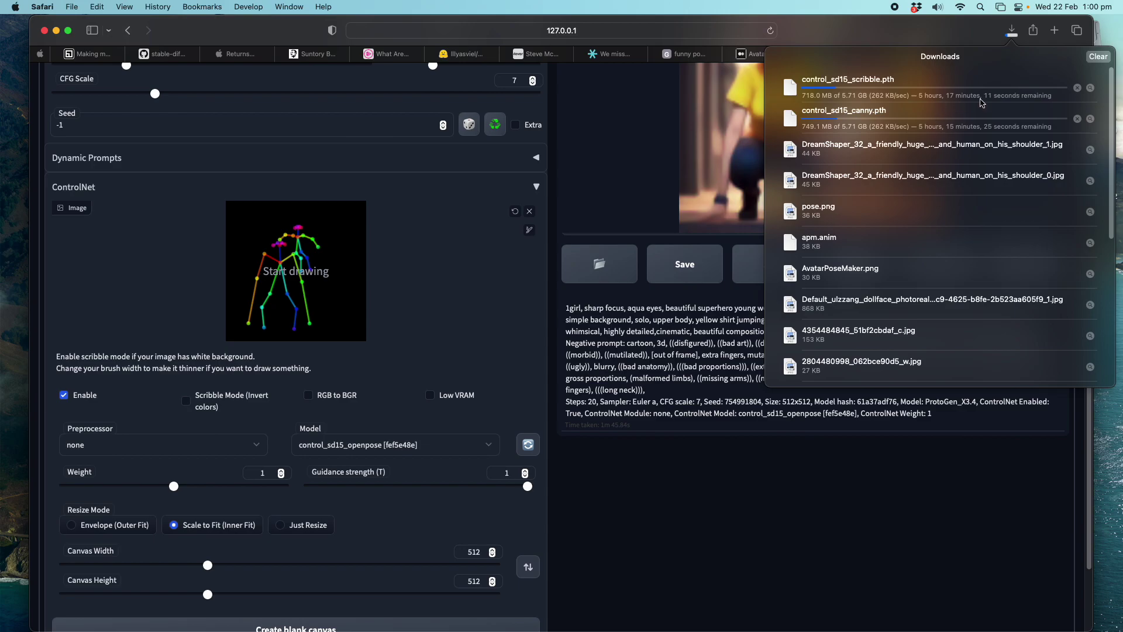
click(1076, 117)
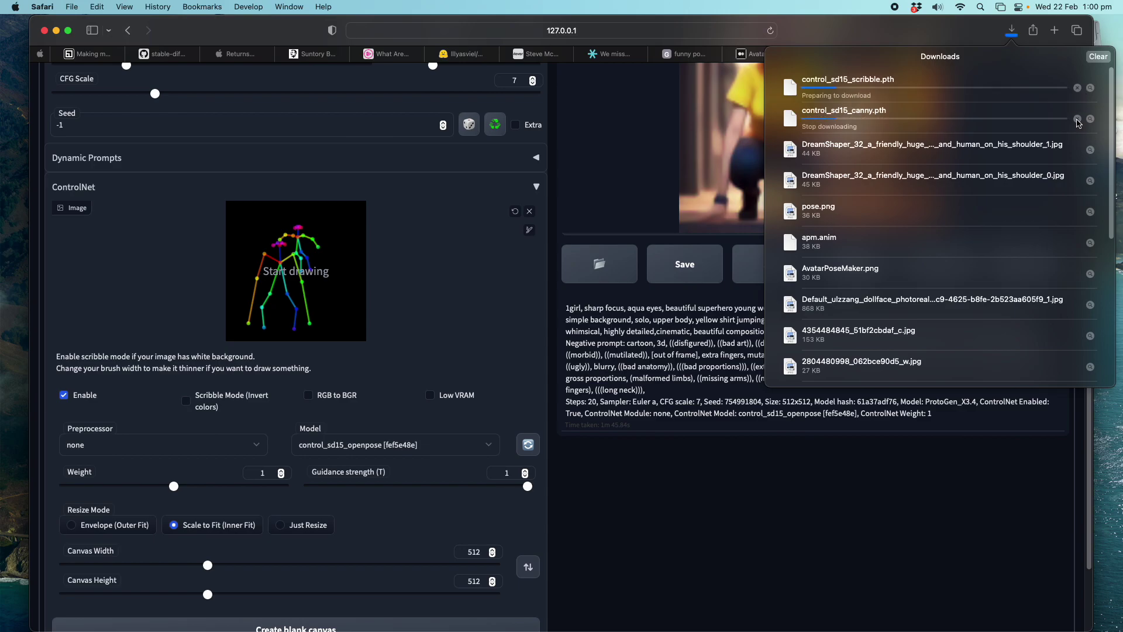
click(1078, 121)
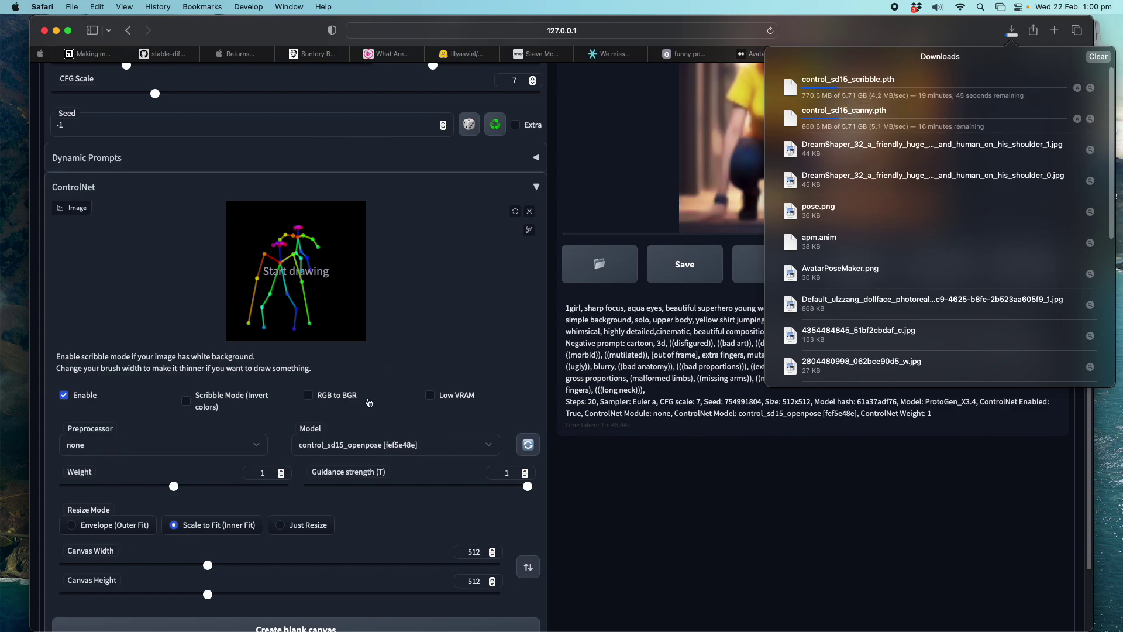
click(379, 448)
Step: Check the ControlNet Model list without changing it, then narrow the browser window
click(379, 448)
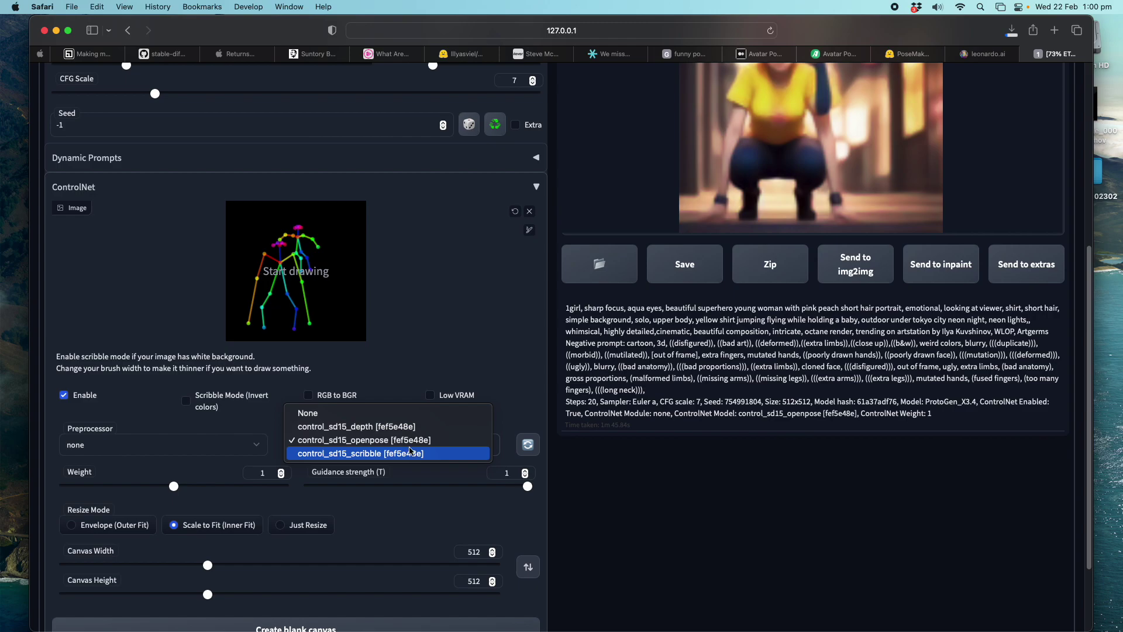
click(579, 496)
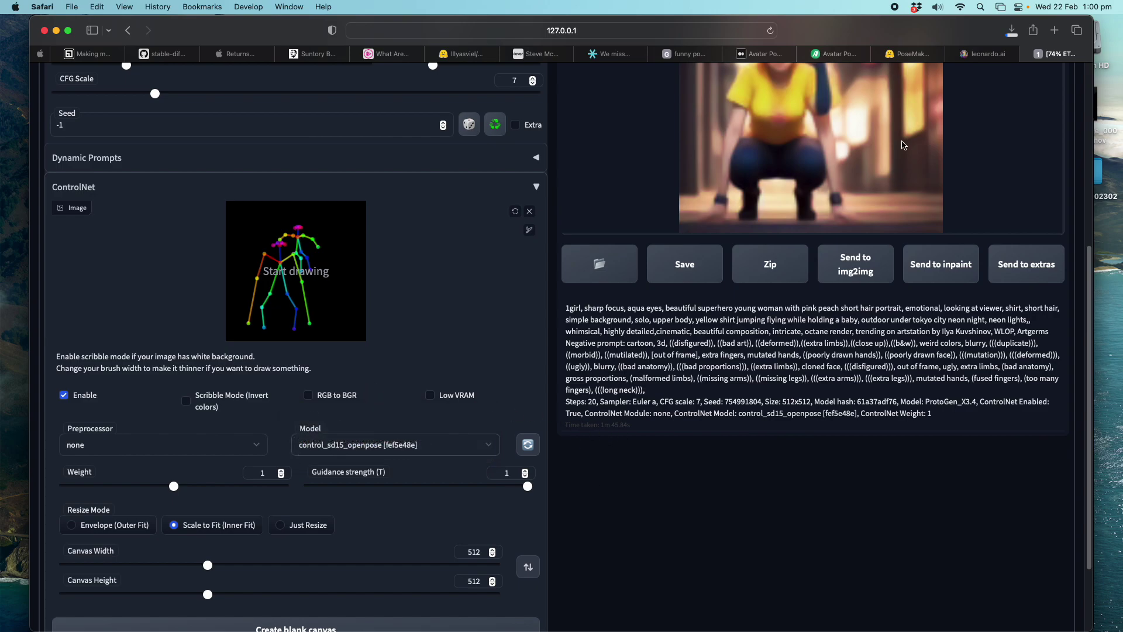
drag(1088, 17, 943, 17)
scroll(758, 177, up, 10)
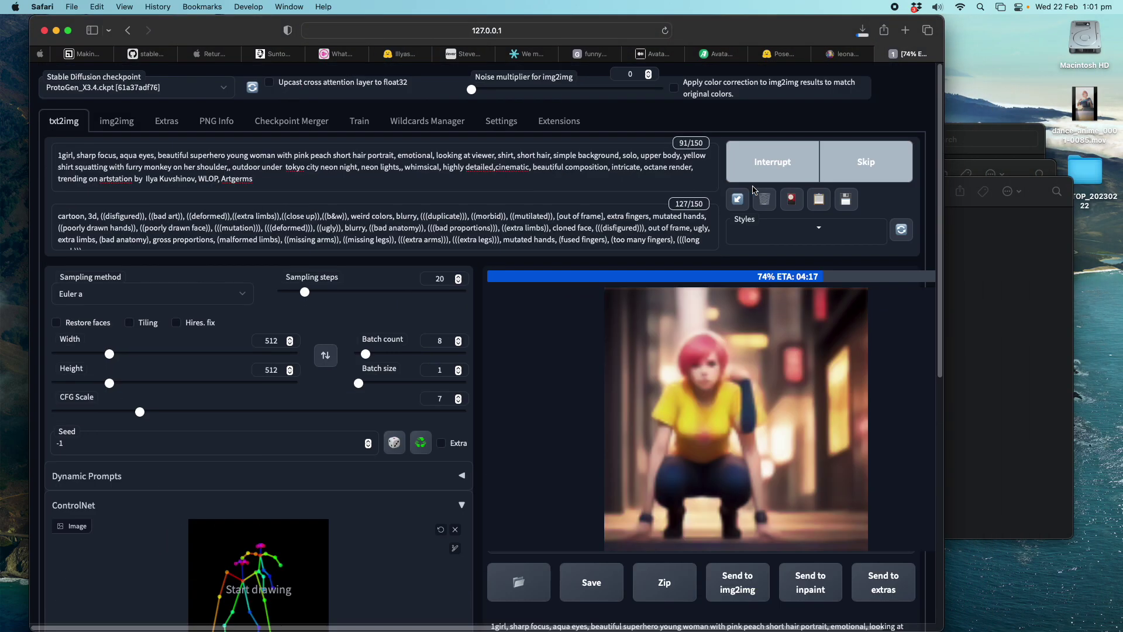
Step: Sort Finder's Downloads by Date Added and preview scribble_input.png and the IMG_6895C3DC07BF-1.jpeg sketch
click(1000, 254)
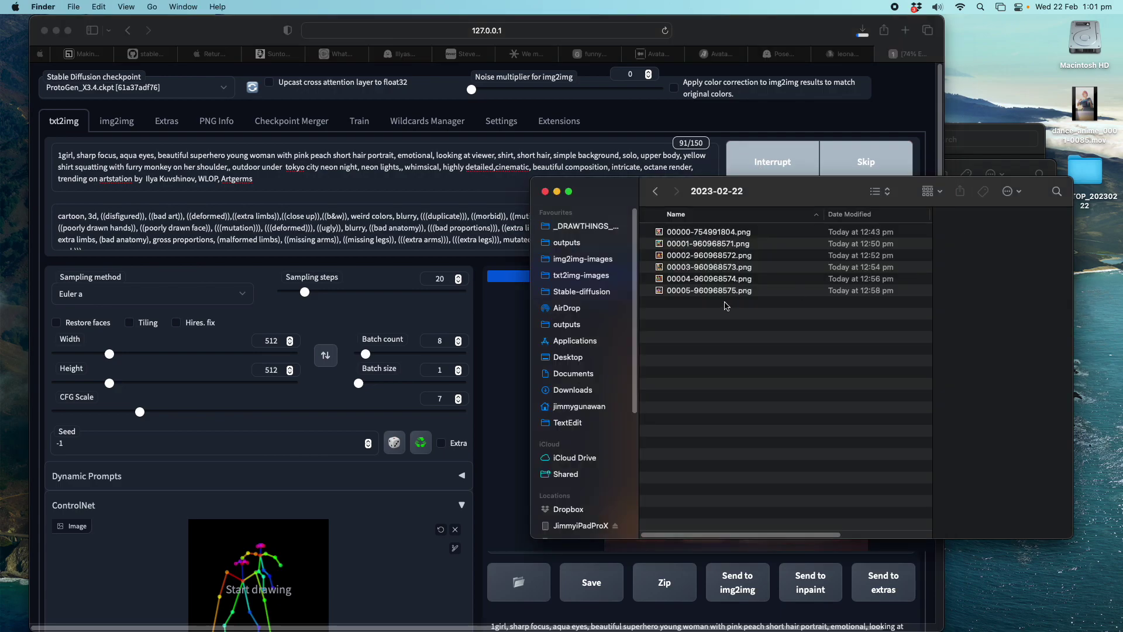
click(603, 389)
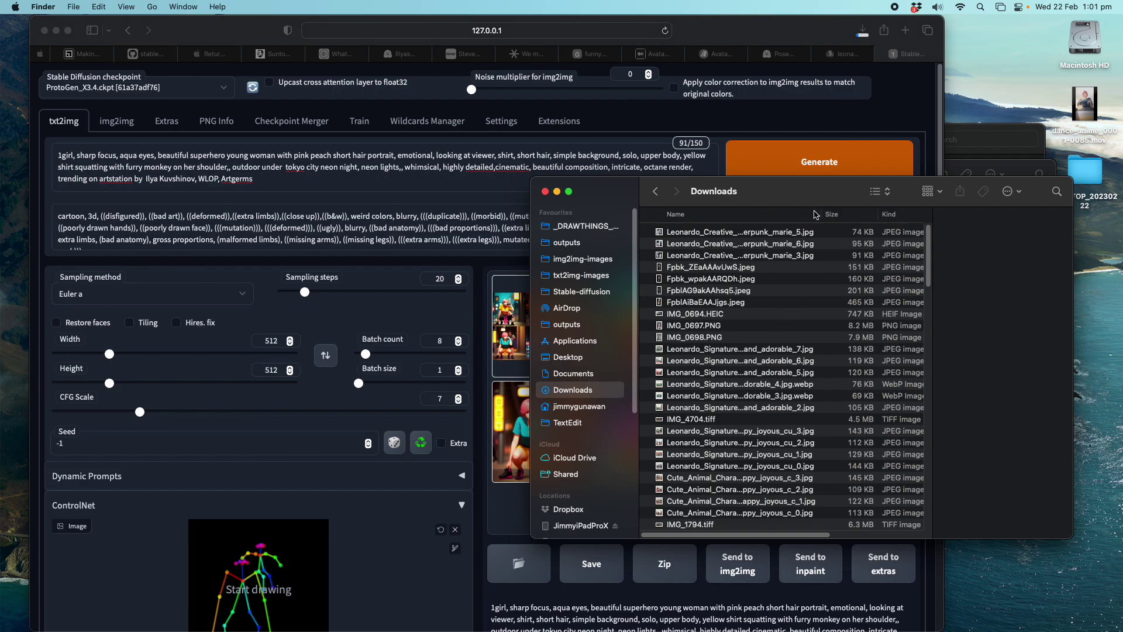
drag(820, 215, 763, 214)
click(899, 215)
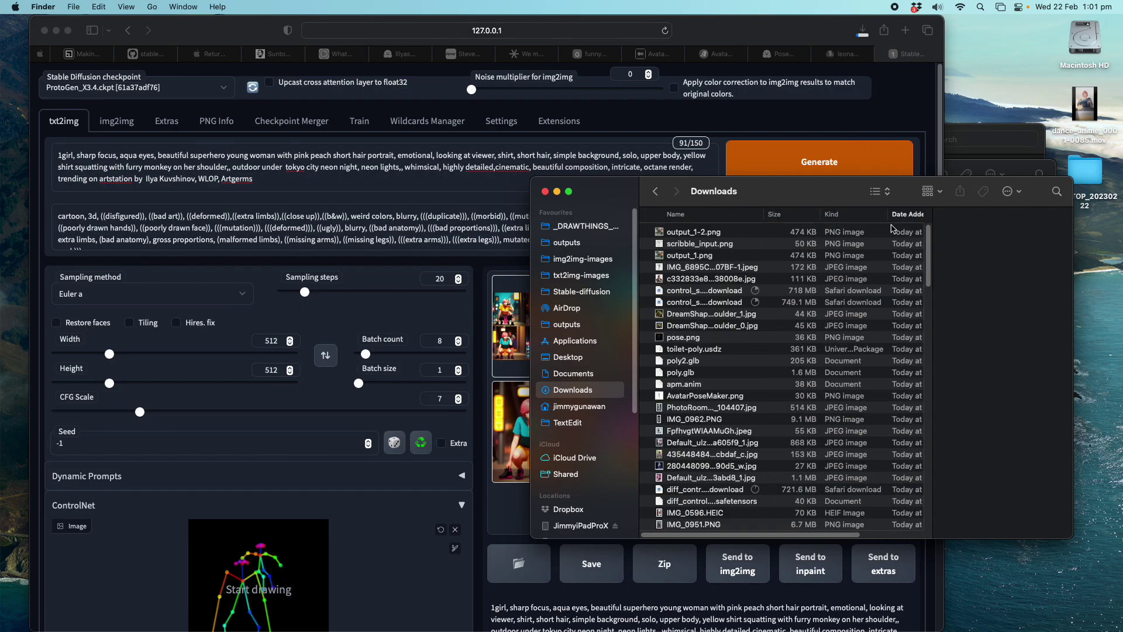
click(773, 246)
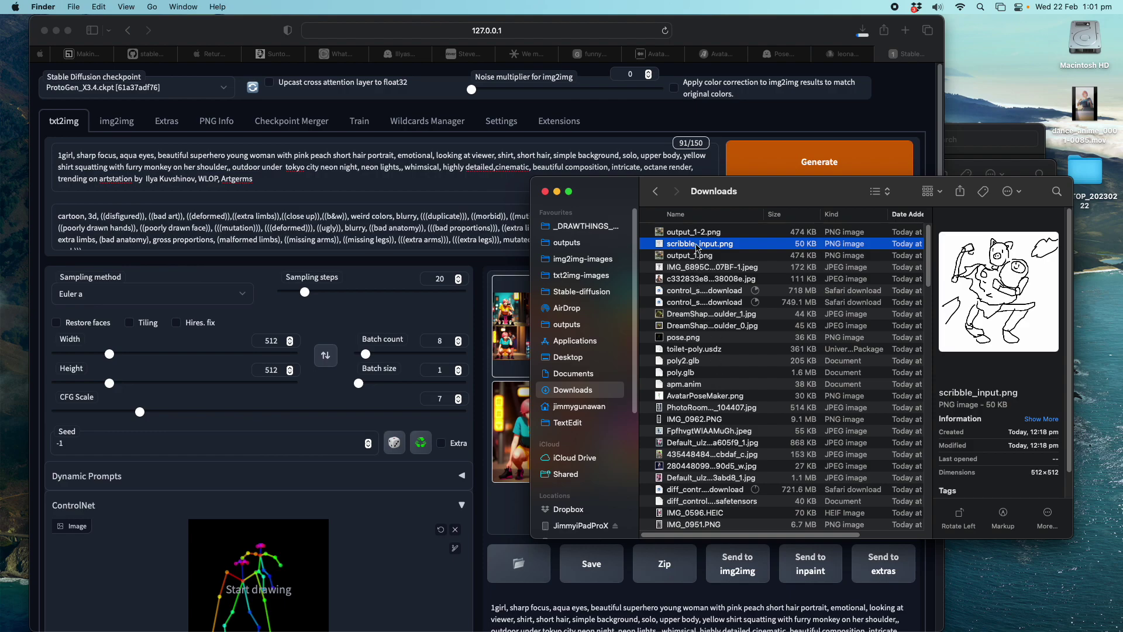
click(705, 267)
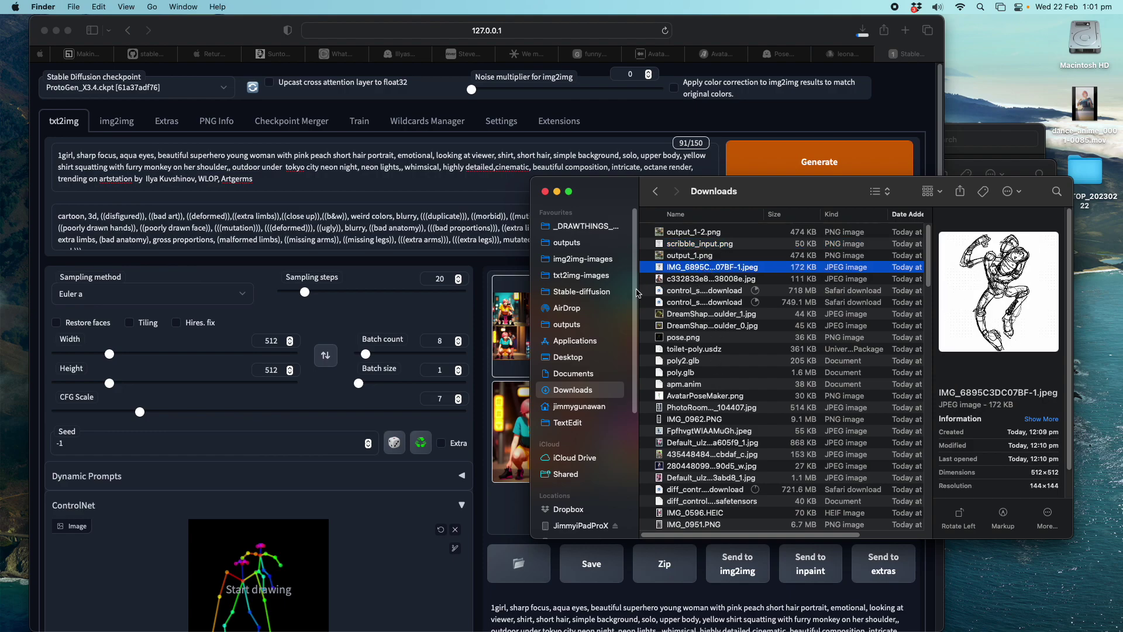
scroll(511, 316, down, 2)
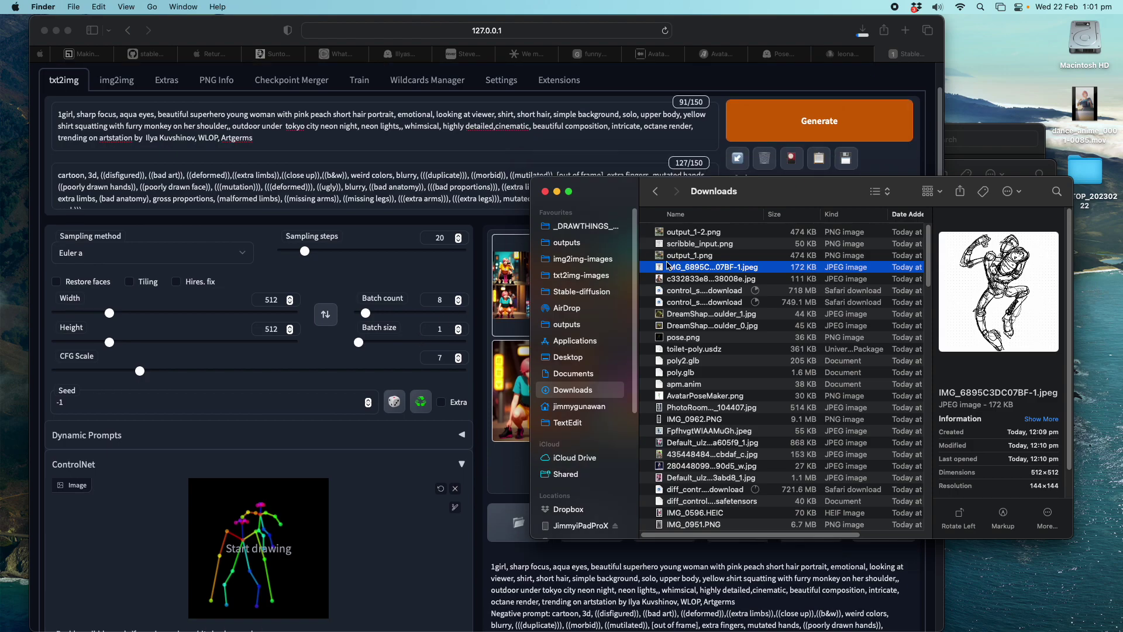
Step: Load the IMG_6895C3DC07BF-1.jpeg jumping-figure sketch into the ControlNet Image box
drag(668, 267, 234, 504)
scroll(267, 339, down, 5)
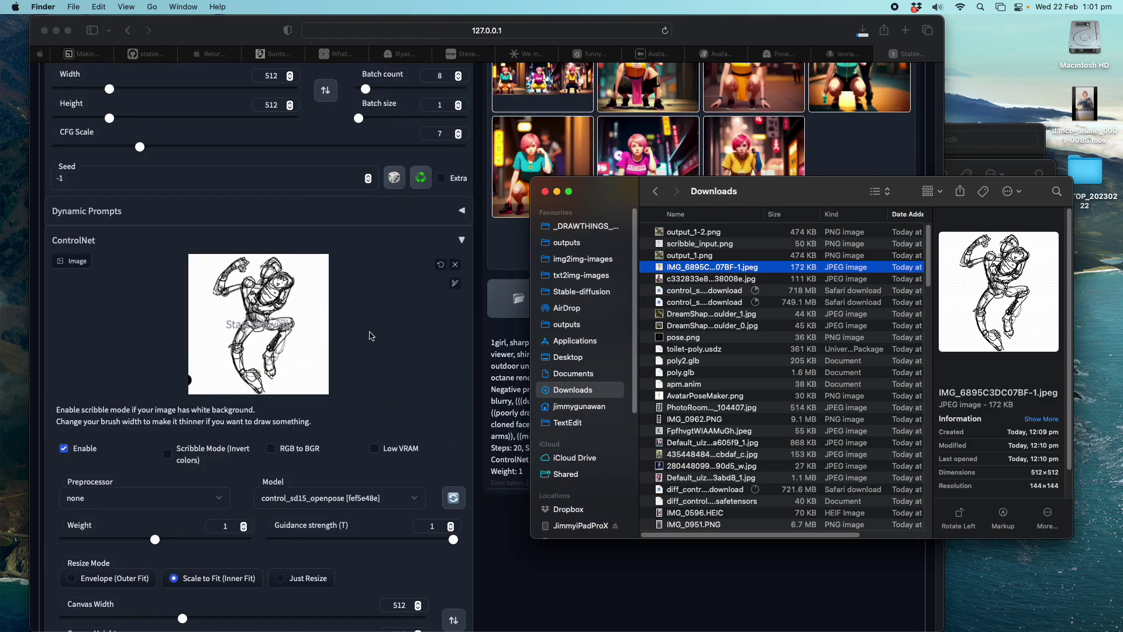
click(177, 498)
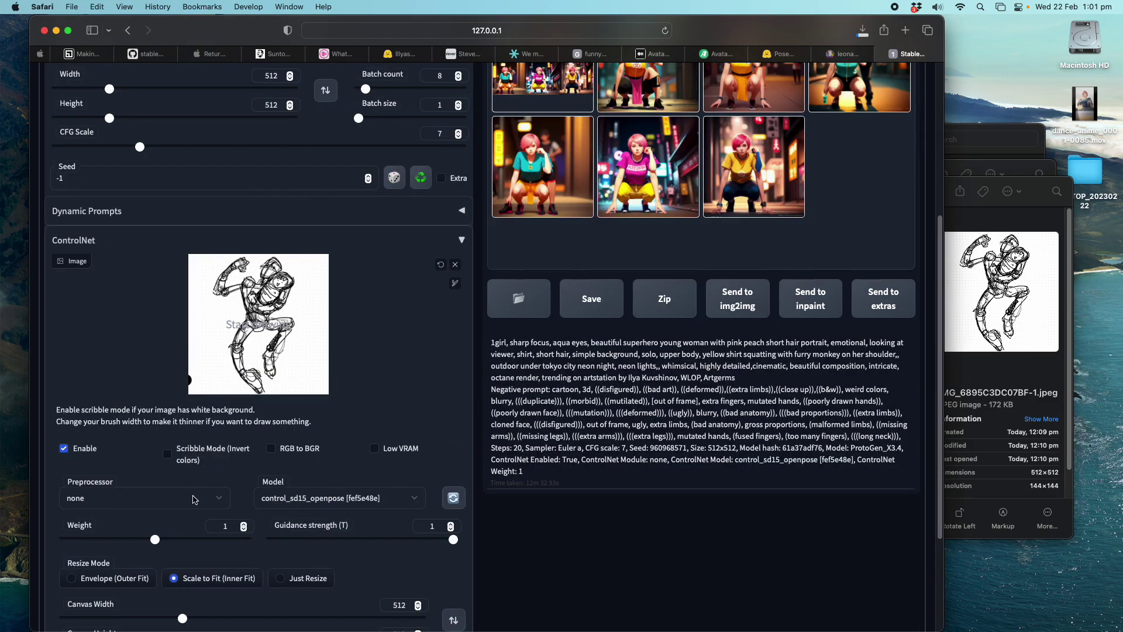
Step: Switch the ControlNet model to control_sd15_scribble, leaving the preprocessor unchanged
click(195, 498)
click(278, 502)
click(284, 500)
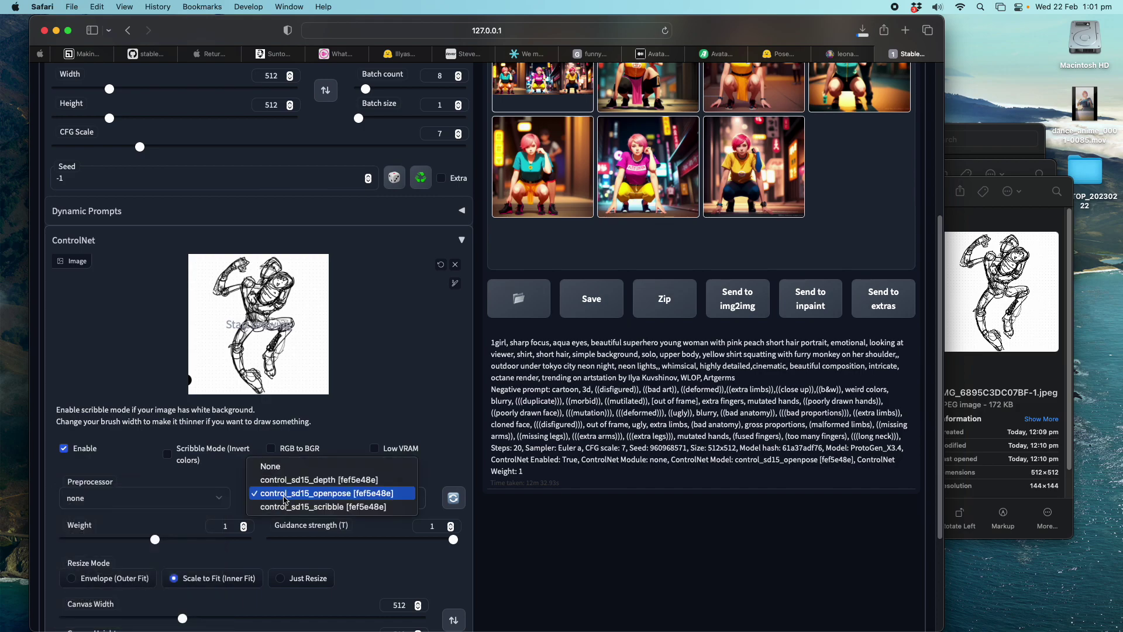
click(324, 506)
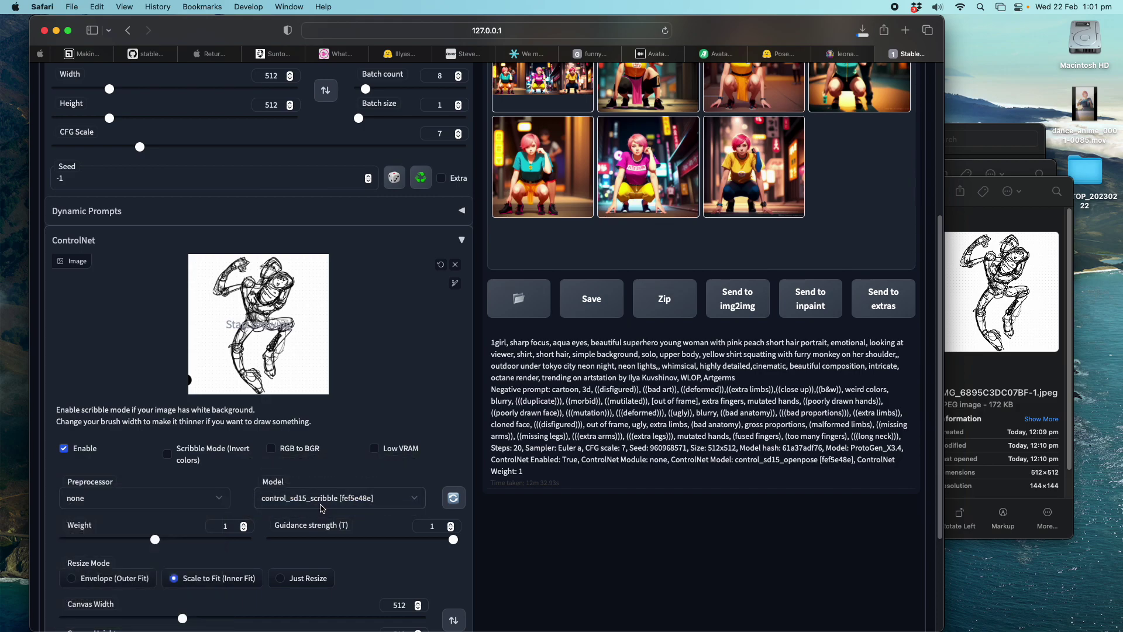
scroll(345, 491, up, 8)
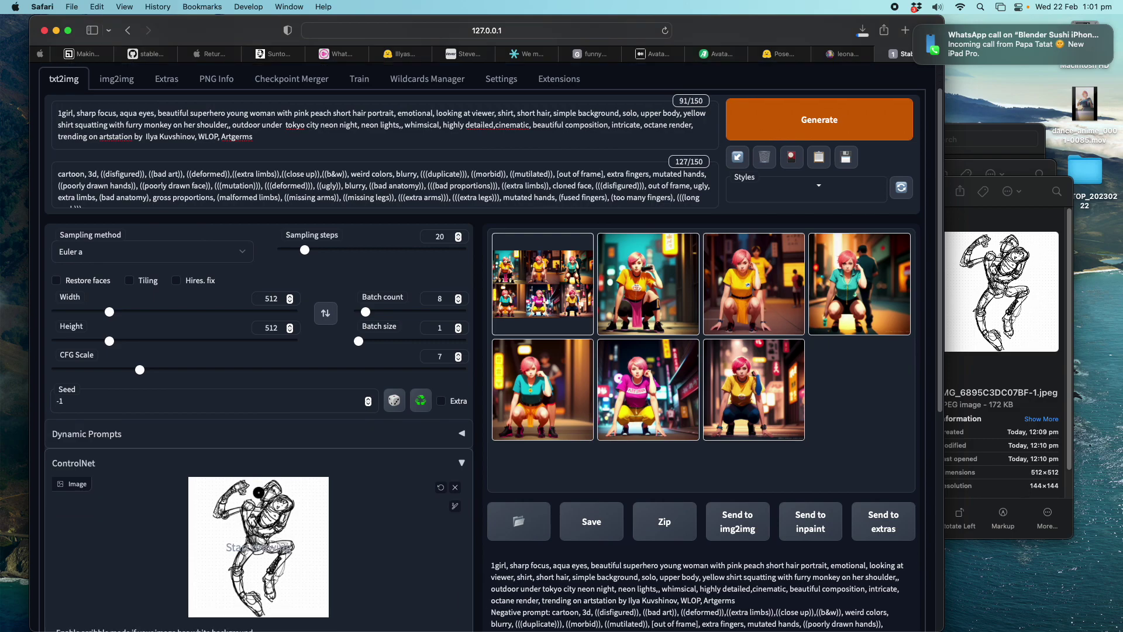